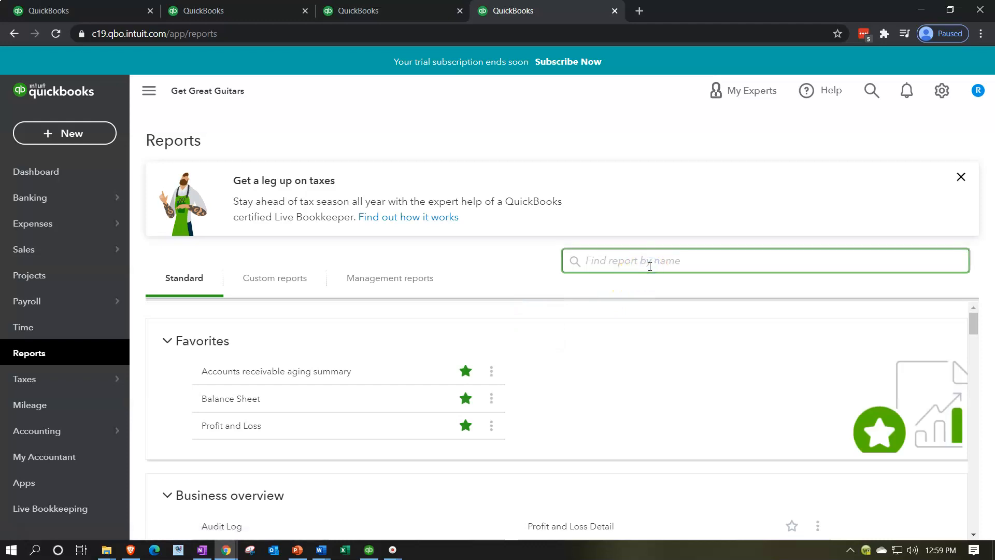
Search the reports for "tri" and open the Trial Balance report.
text(tr)
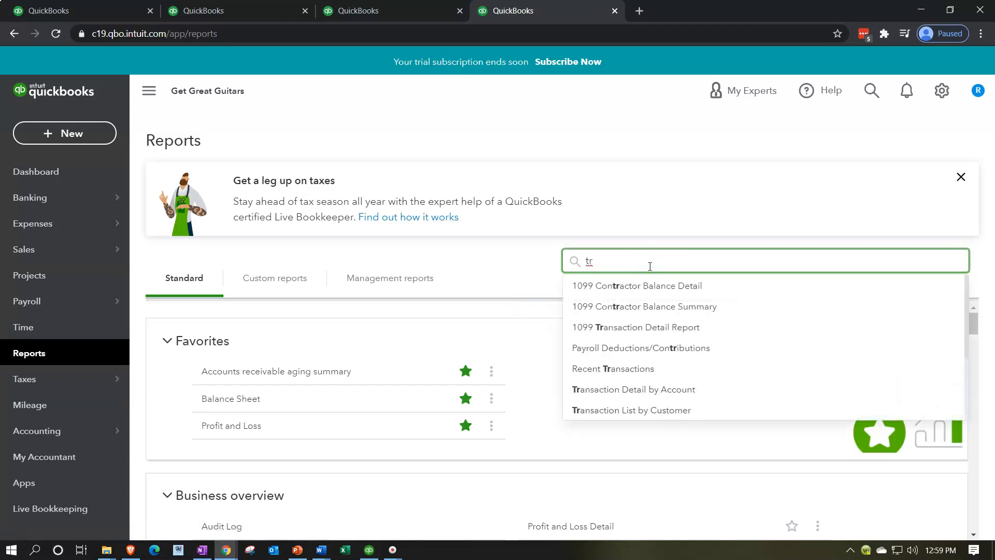
text(i)
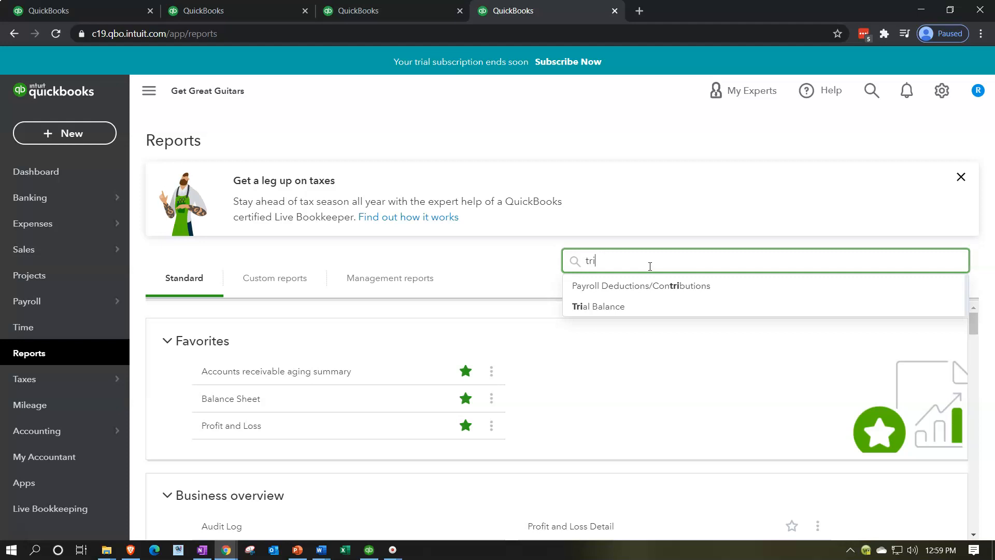
click(603, 308)
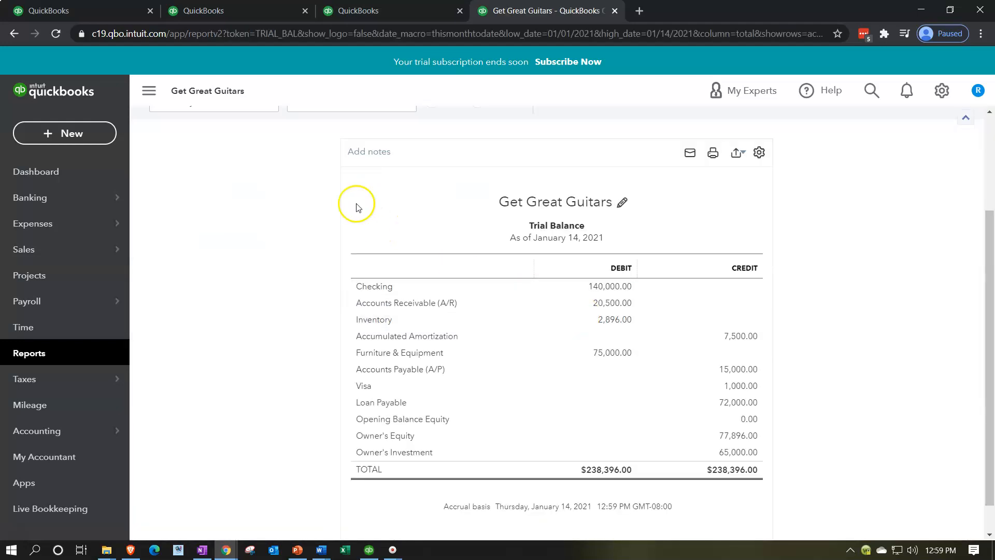
Set the Trial Balance period to 01/01/2021 through 12/31/2021 and run the report.
scroll(358, 207, up, 3)
click(356, 191)
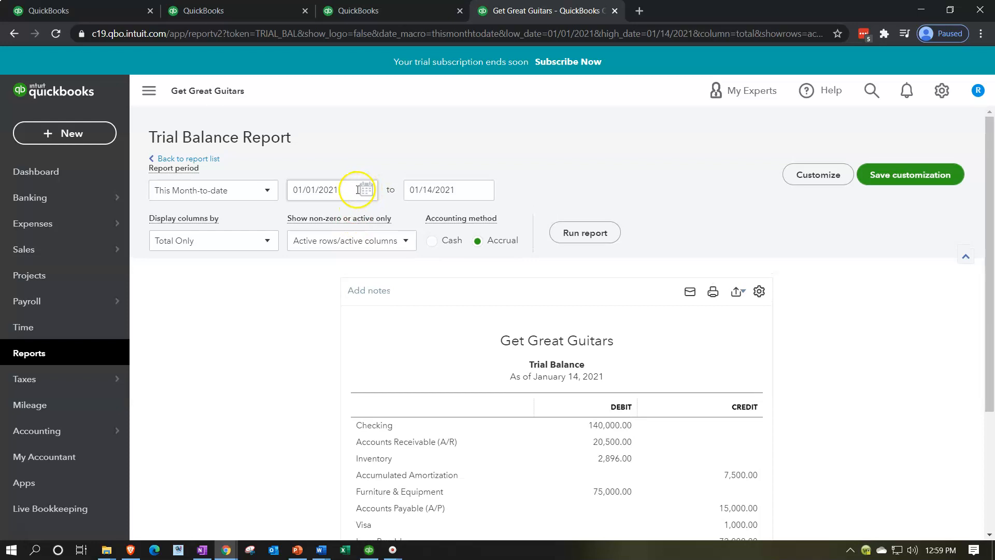
mouse_move(118, 199)
text(01/01/2021)
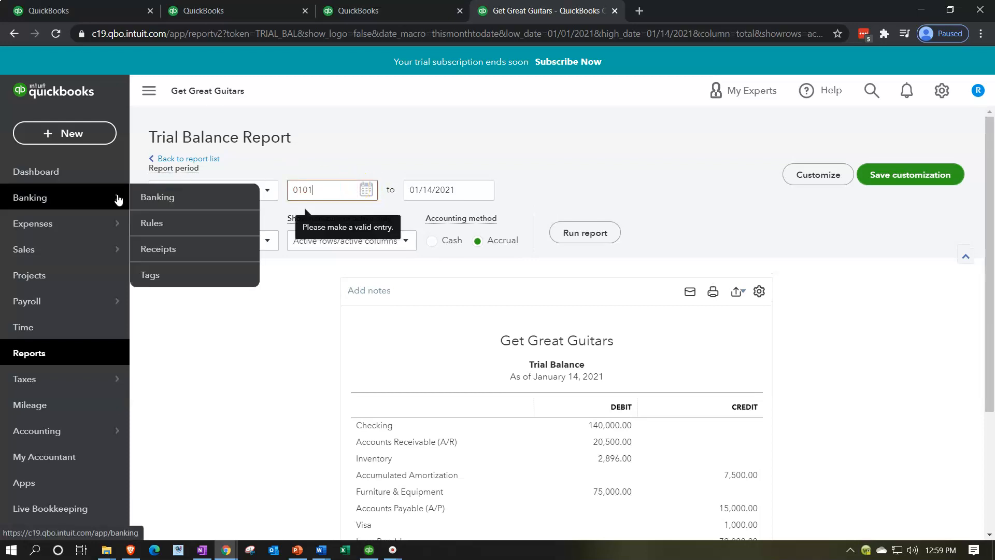
key(Tab)
text(123121)
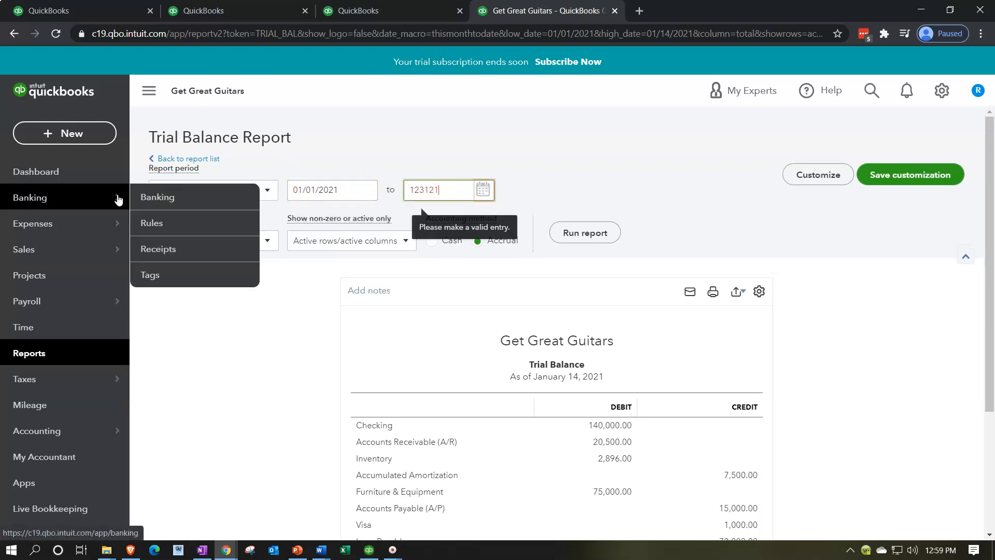
click(306, 345)
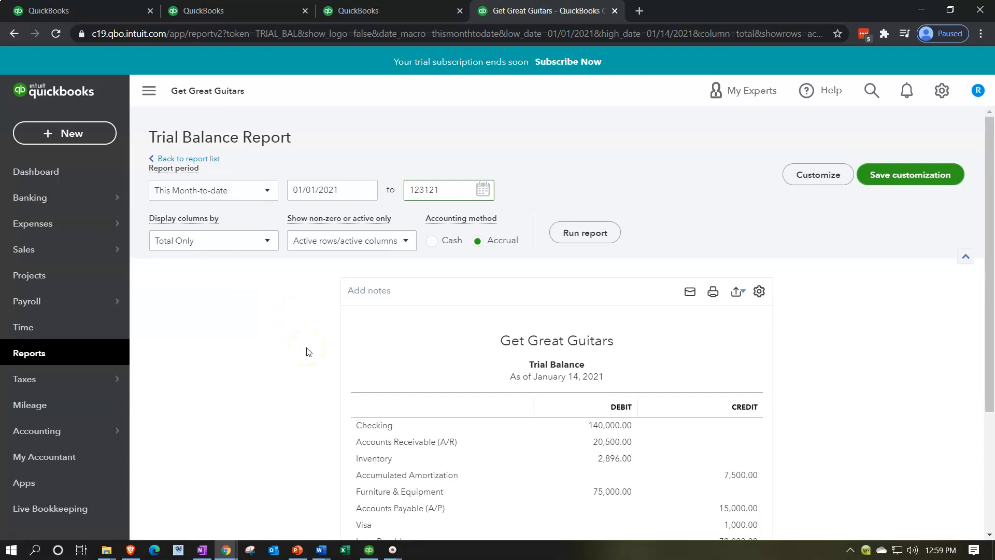
key(Tab)
click(581, 232)
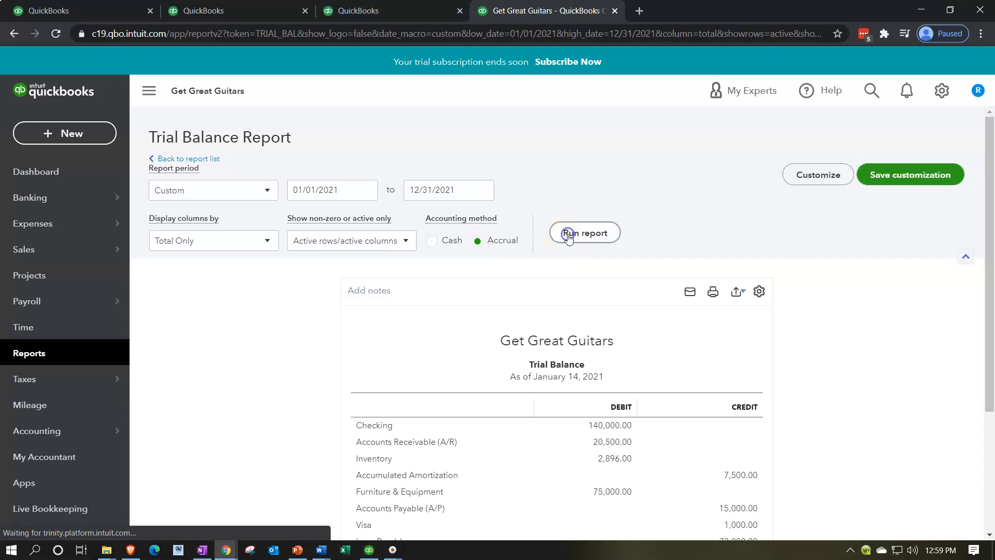
scroll(315, 213, down, 3)
click(315, 214)
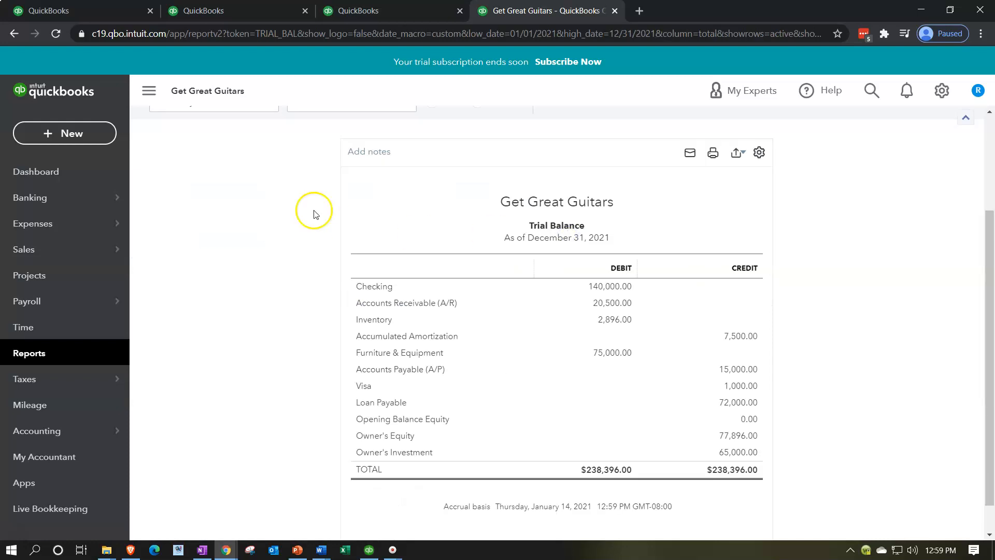
Collapse the navigation sidebar and enlarge the Trial Balance page to 125%.
click(150, 92)
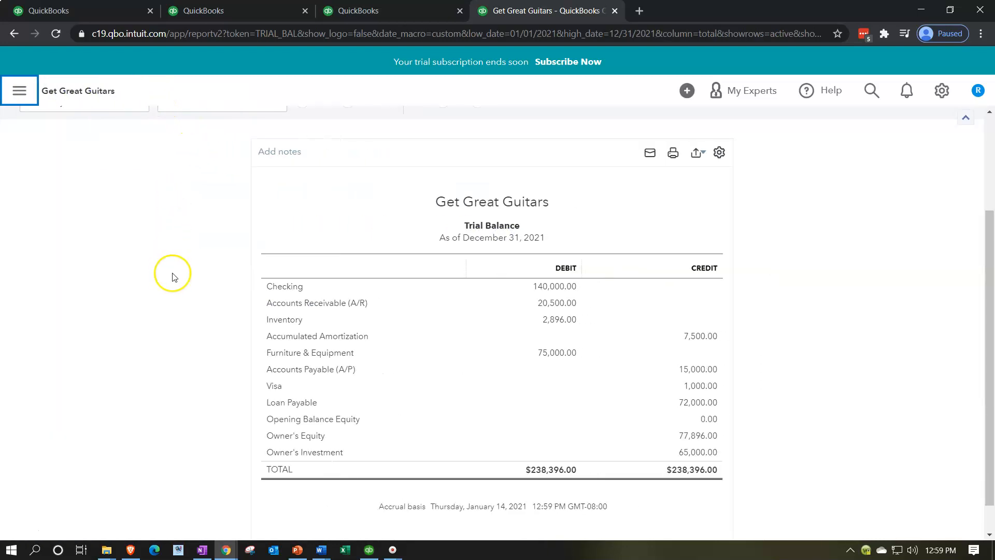
key(ctrl+plus)
key(ctrl+plus)
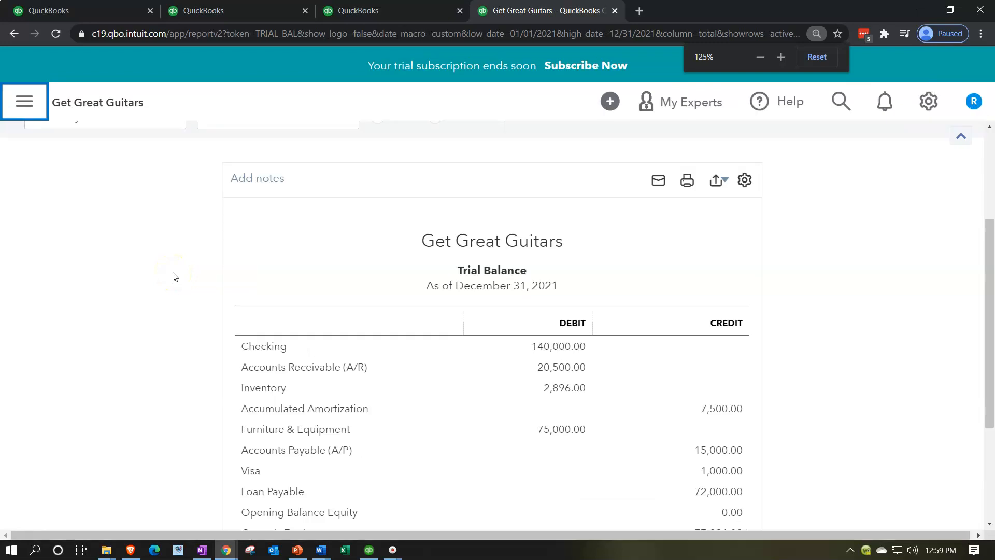
scroll(174, 277, down, 3)
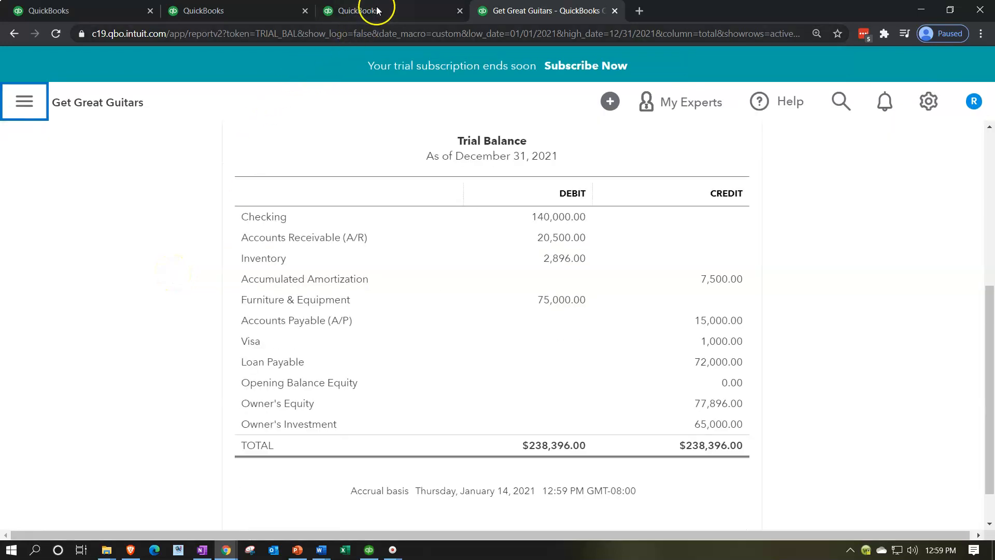
In the third browser tab, open the Profit and Loss report from the favorite reports.
click(377, 11)
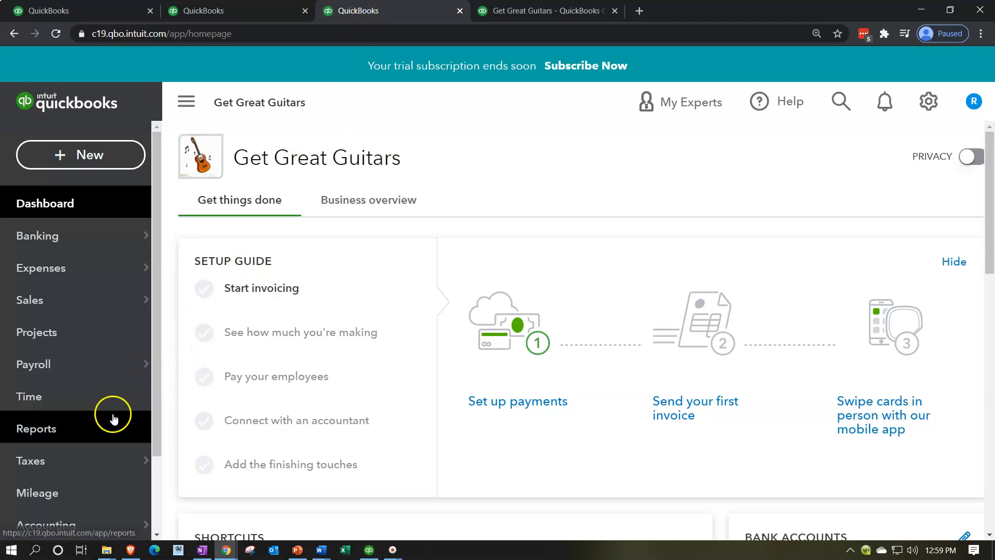
click(97, 430)
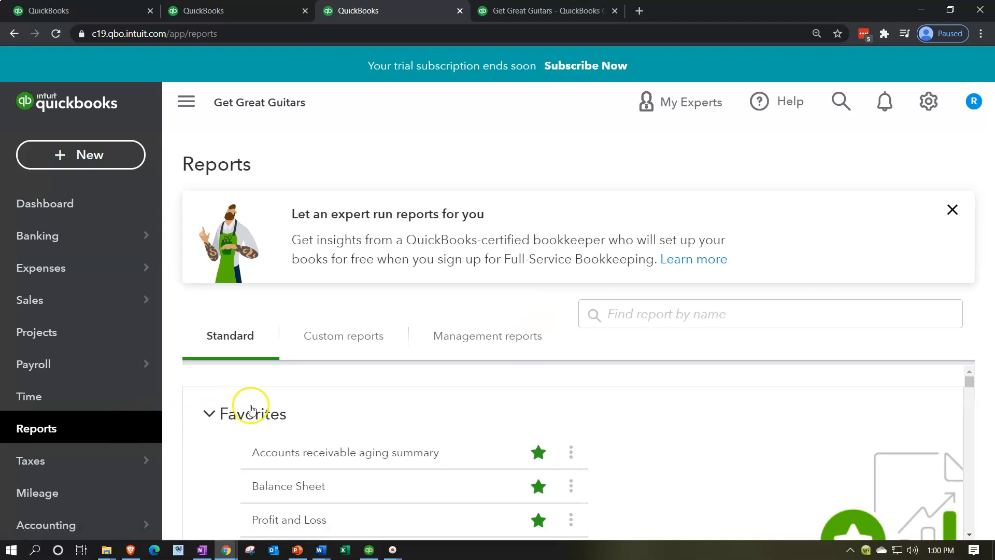
scroll(256, 430, down, 1)
click(269, 455)
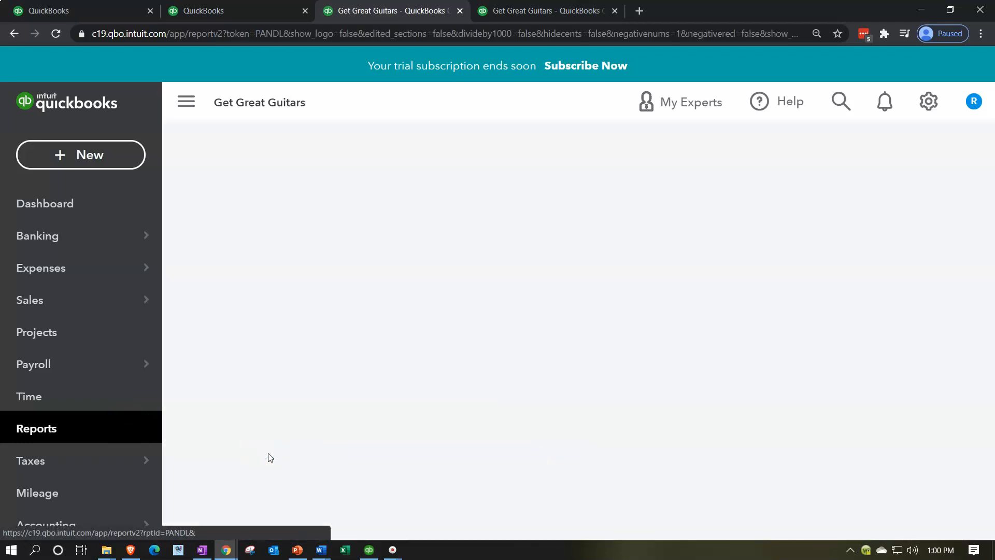
Run the Profit and Loss report with an end date of 12/31/2021 and collapse the navigation sidebar.
scroll(290, 402, up, 2)
drag(436, 224, 279, 222)
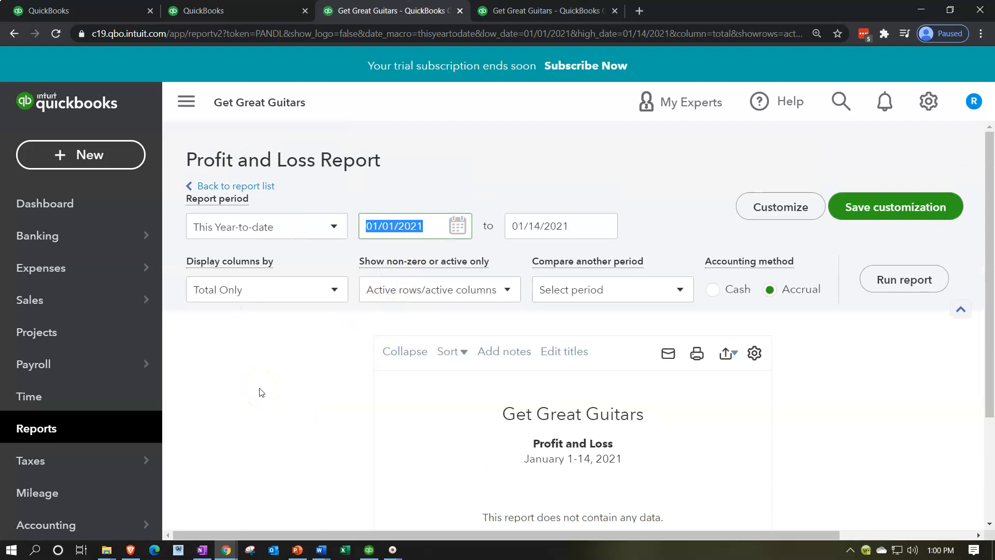
key(Tab)
text(12/31/2021)
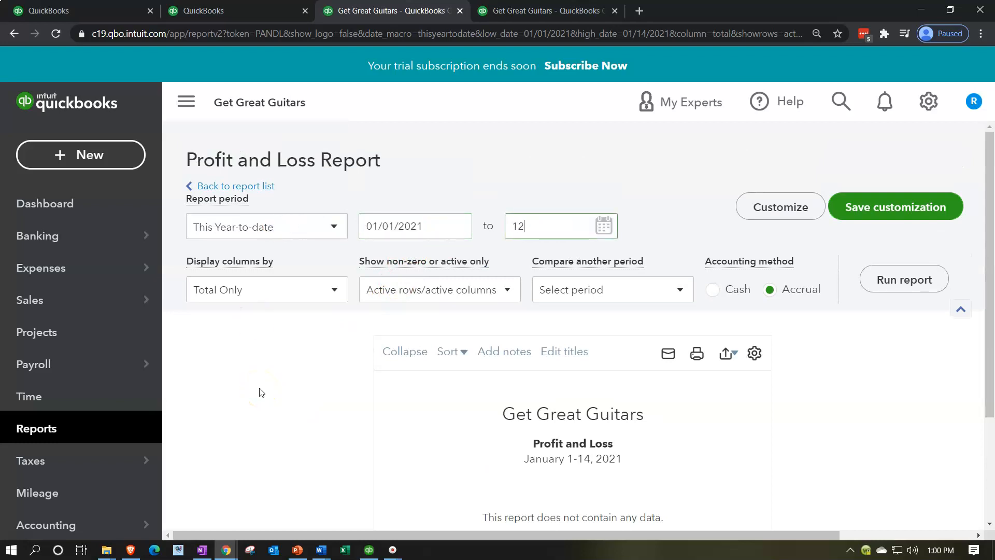
key(Tab)
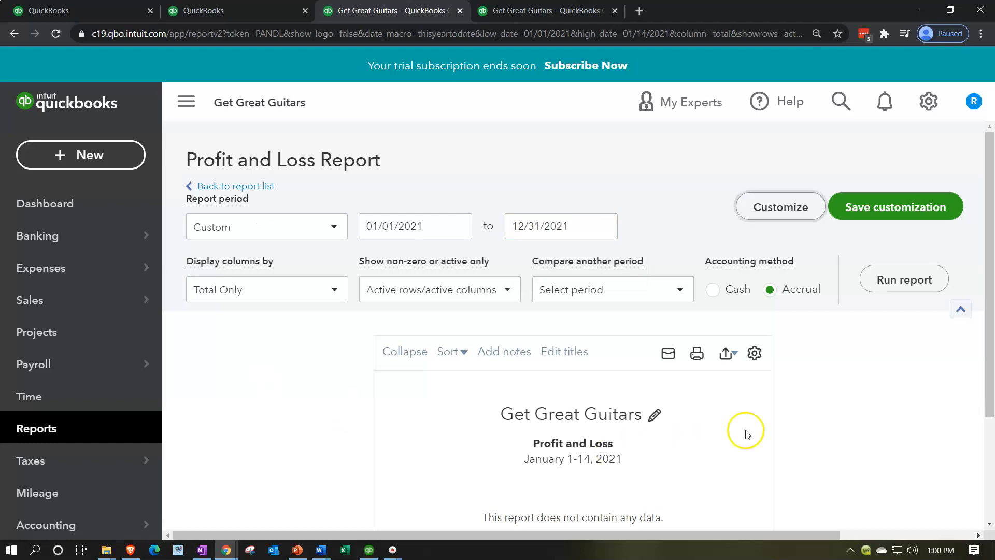
click(870, 280)
scroll(799, 308, down, 2)
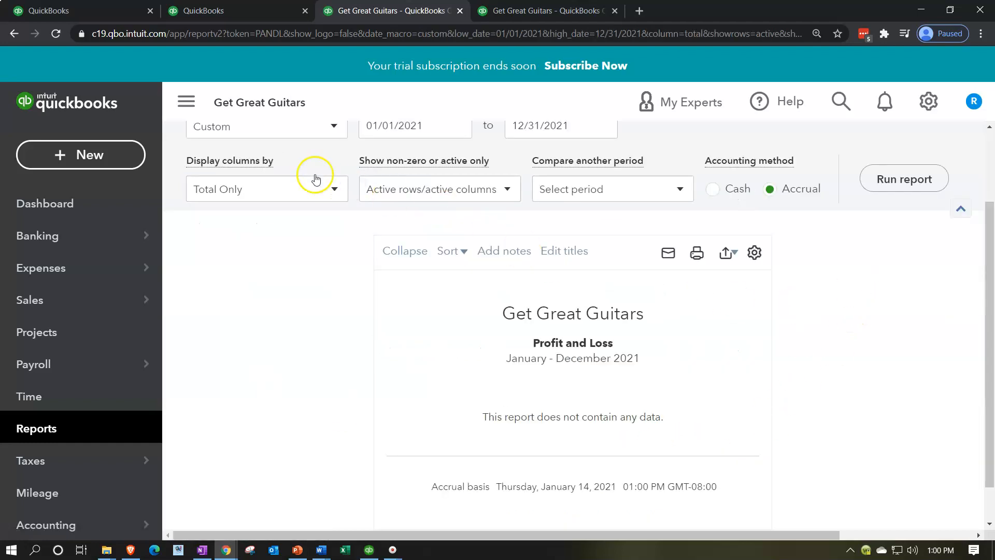
click(187, 102)
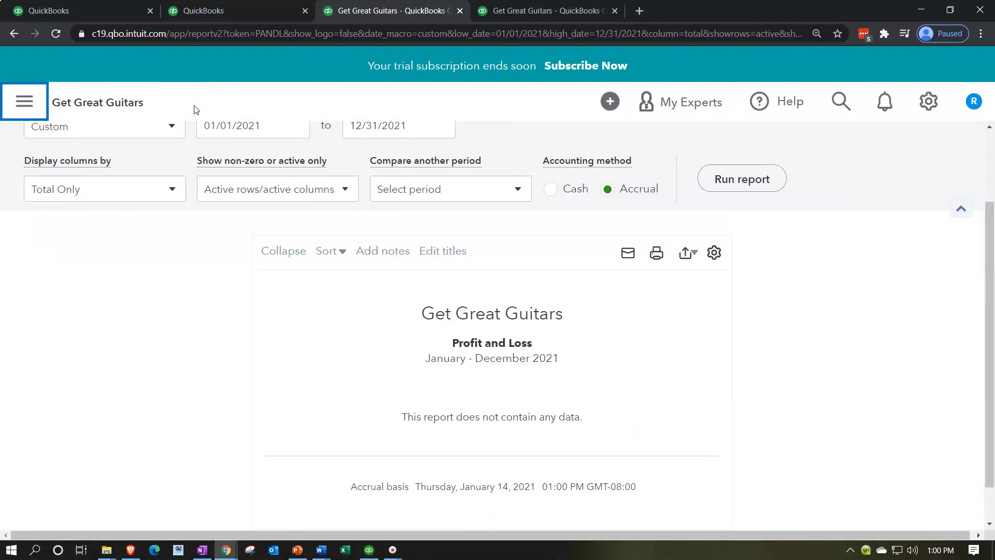
In the second browser tab, open the Balance Sheet report from the favorite reports.
click(248, 11)
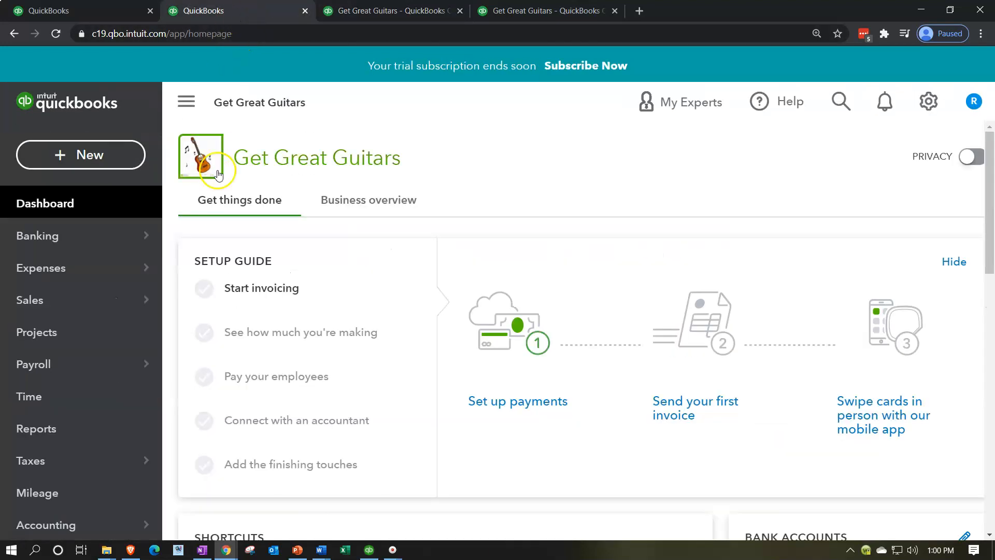
click(79, 434)
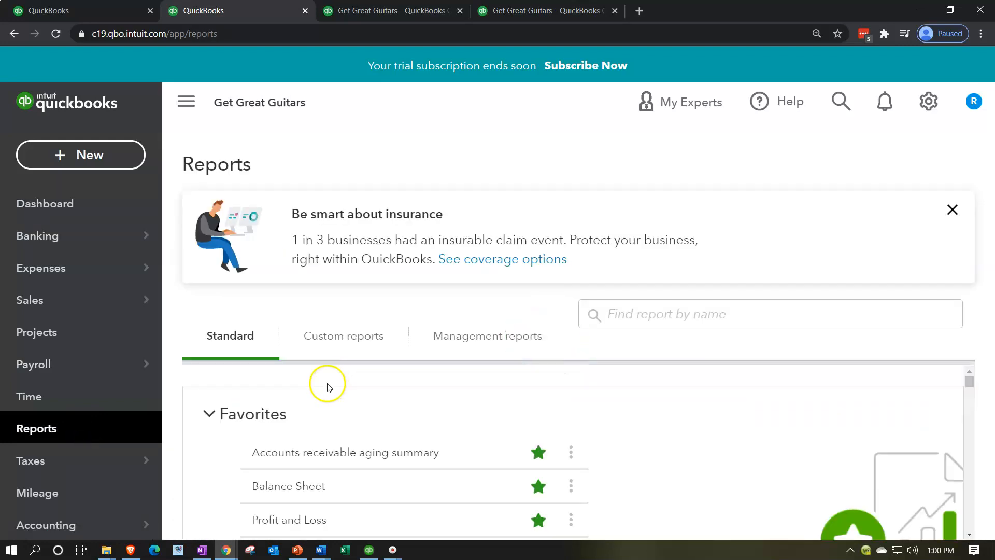
scroll(328, 382, down, 1)
click(303, 423)
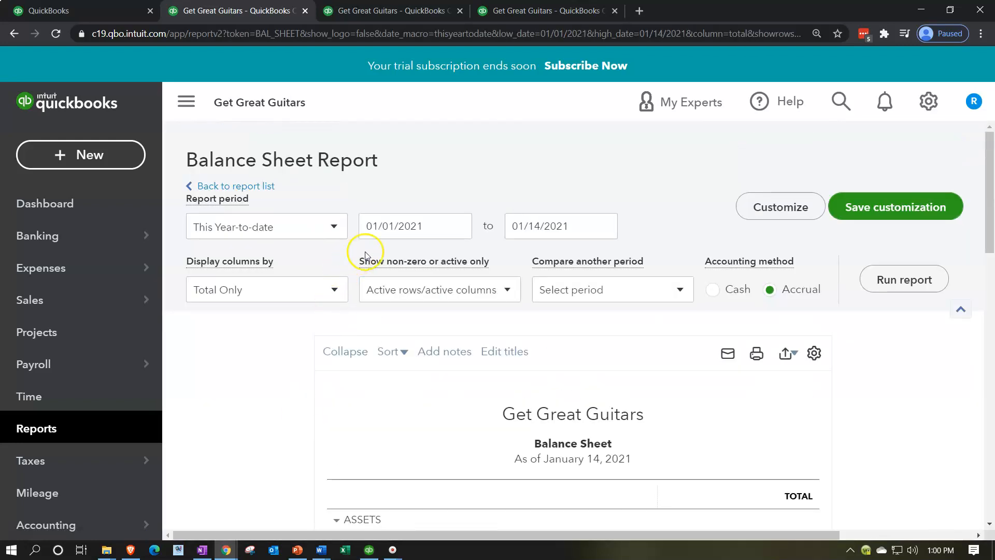
Run the Balance Sheet report with an end date of 12/31/2021 and collapse the navigation sidebar.
click(432, 226)
key(Tab)
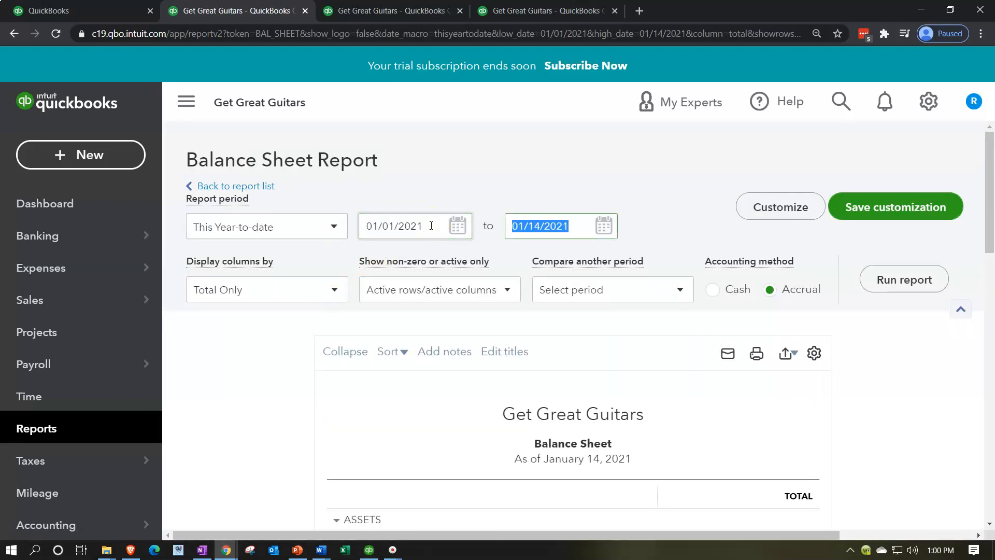
text(12/31/2021)
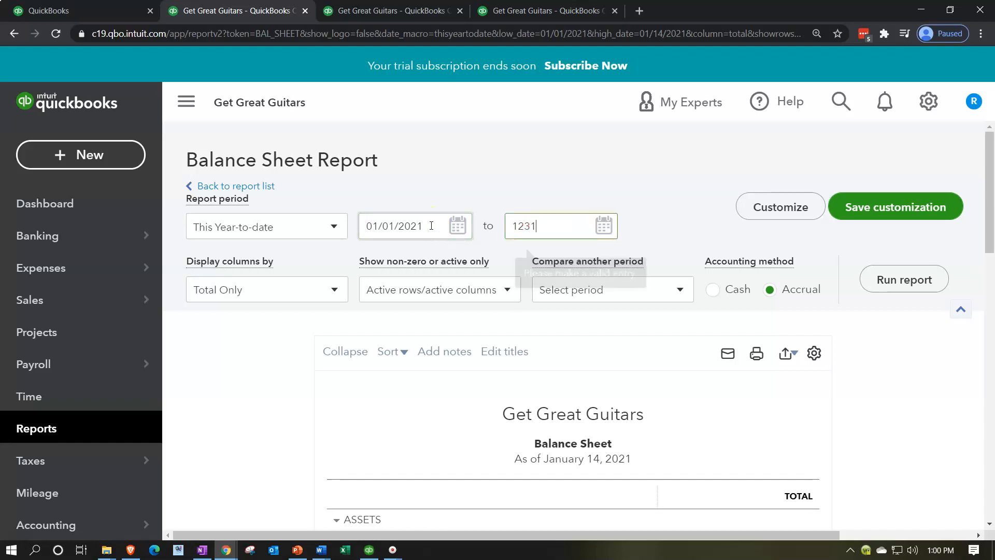
click(519, 250)
click(884, 278)
scroll(616, 270, down, 4)
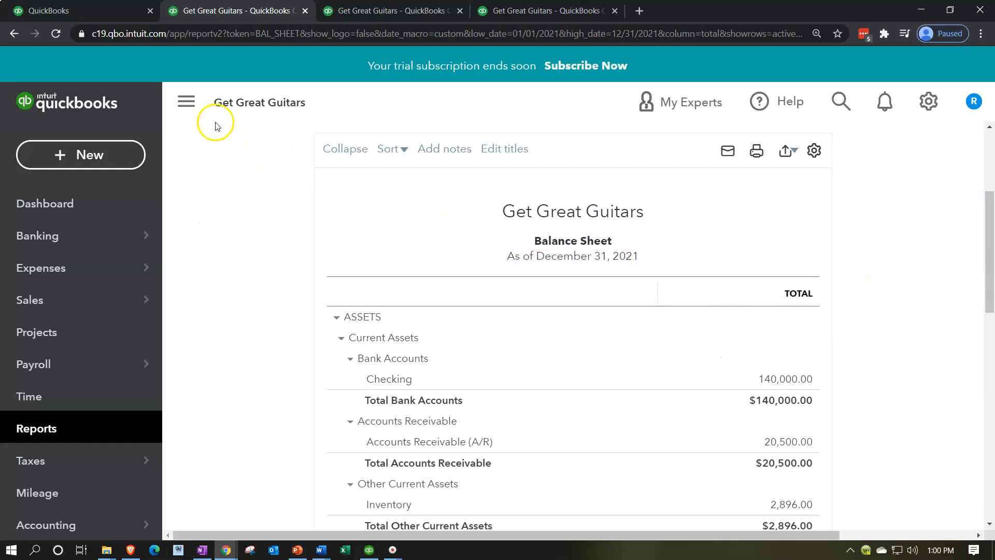
click(191, 106)
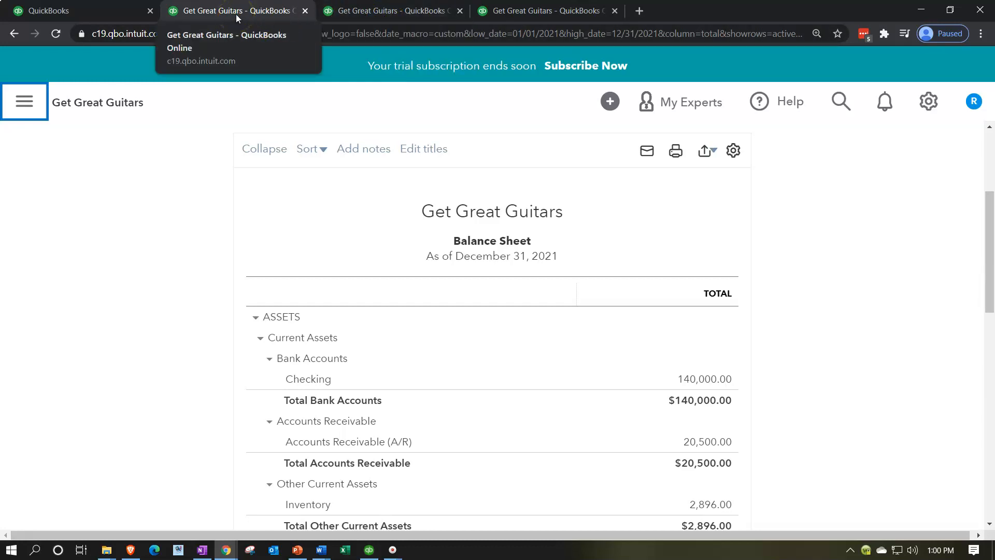
Examine the assets section of the balance sheet, from the bank accounts down to total assets.
click(184, 207)
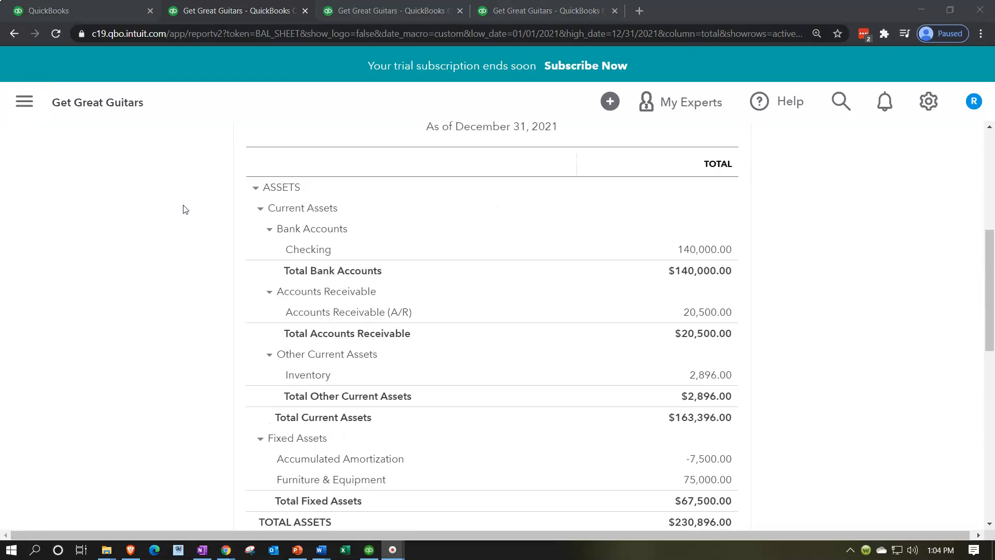
click(163, 248)
click(773, 260)
scroll(788, 295, down, 2)
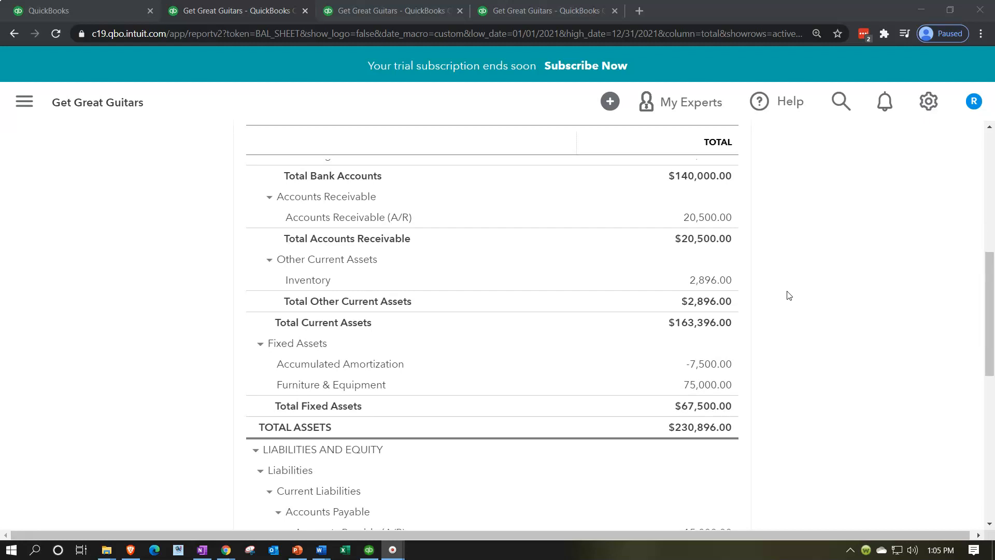
scroll(789, 295, up, 2)
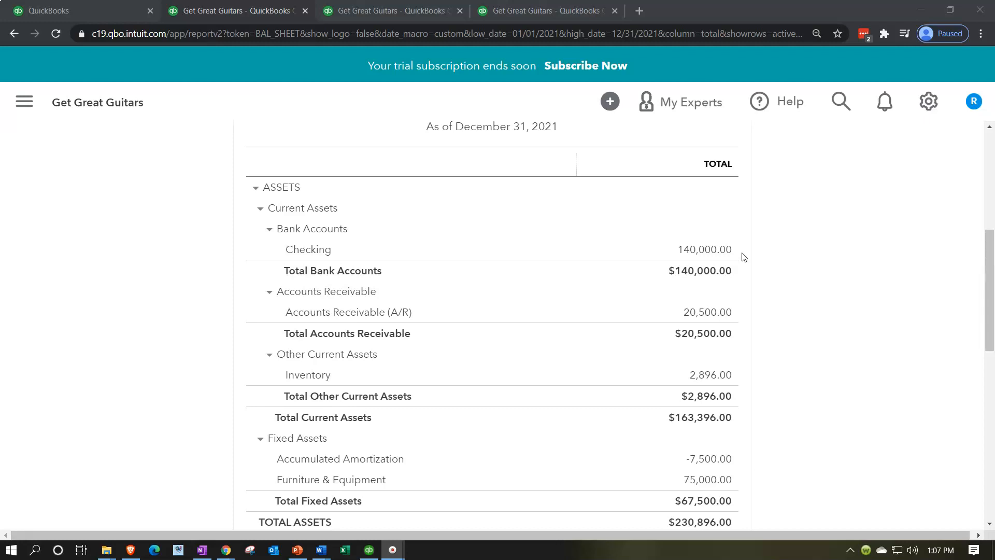
click(737, 256)
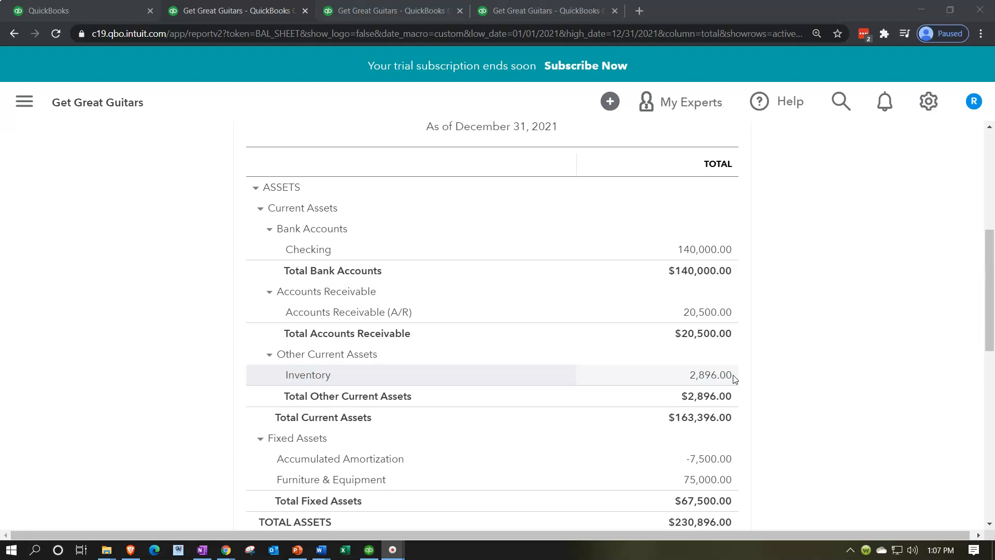
Expand the navigation sidebar and review the Expense and Check forms in the list of new transactions.
click(25, 102)
click(70, 156)
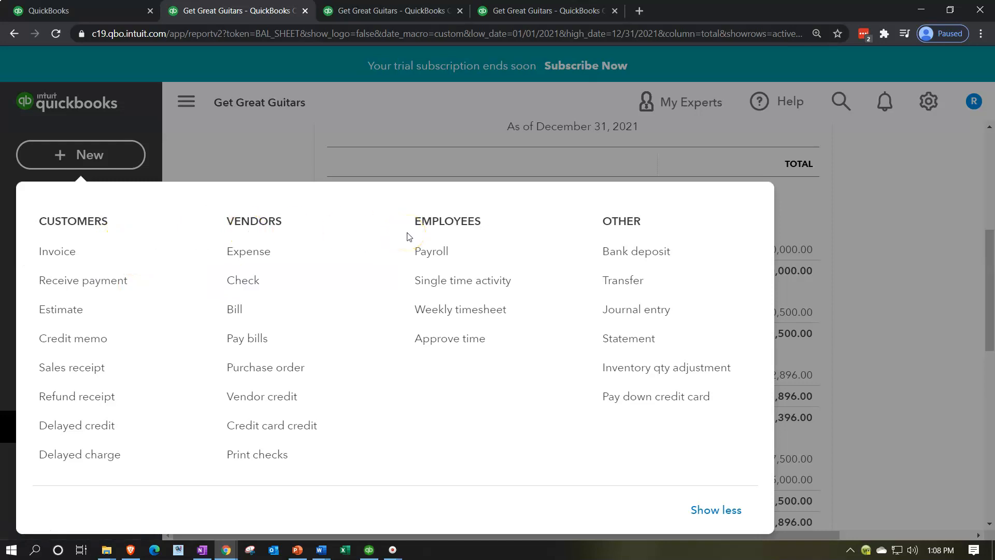
click(251, 265)
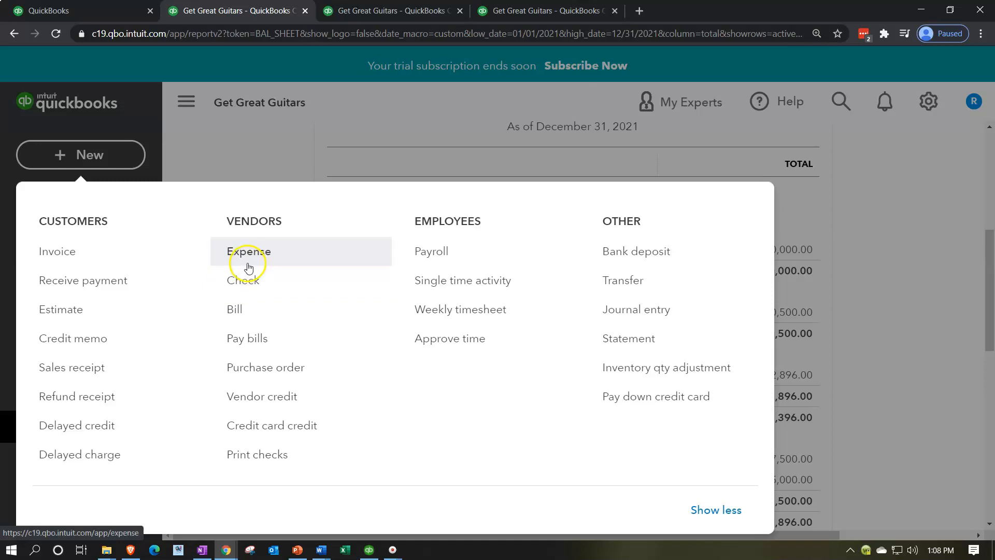
click(254, 275)
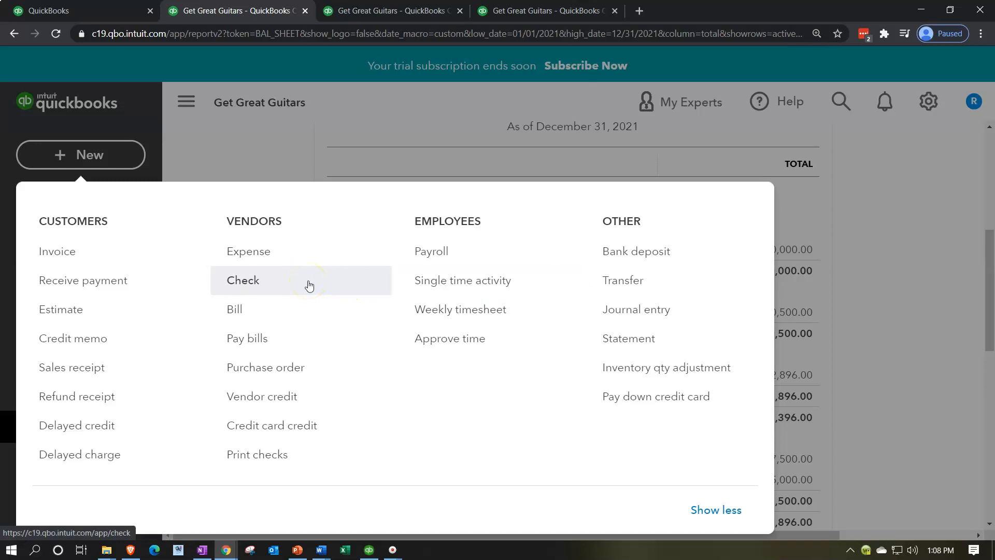
click(106, 158)
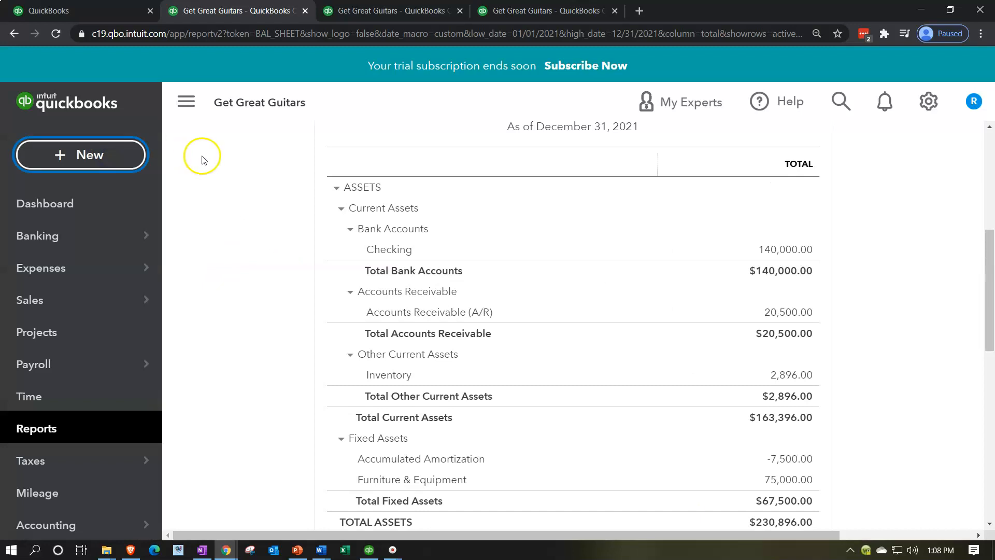
Open the register of the Checking account from the Chart of Accounts.
scroll(202, 430, down, 2)
scroll(129, 464, down, 2)
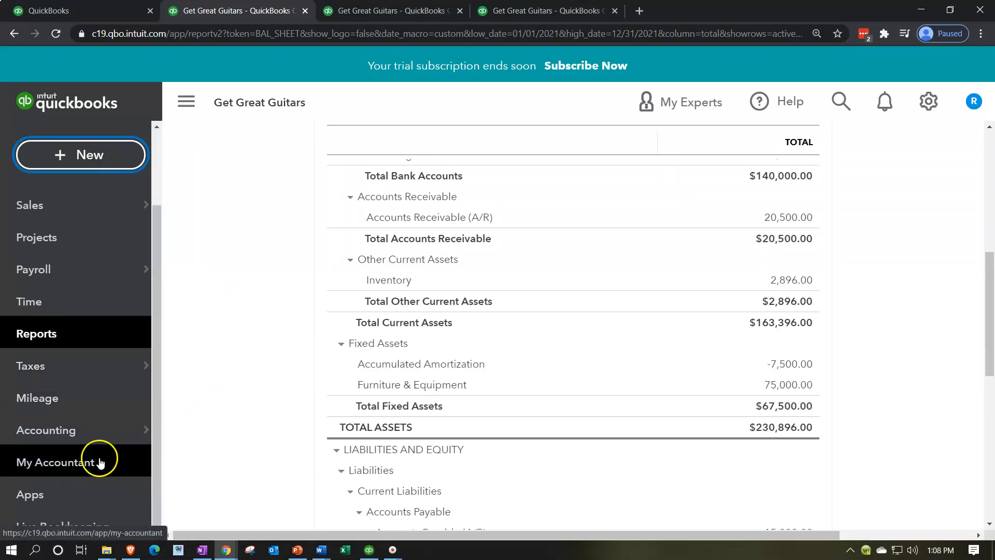
click(85, 438)
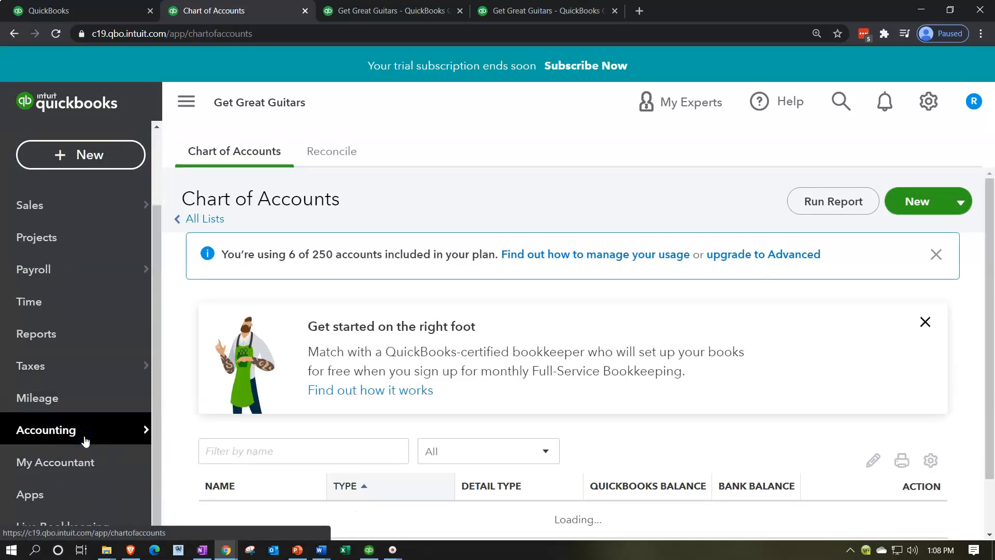
scroll(541, 327, down, 1)
scroll(541, 327, down, 1)
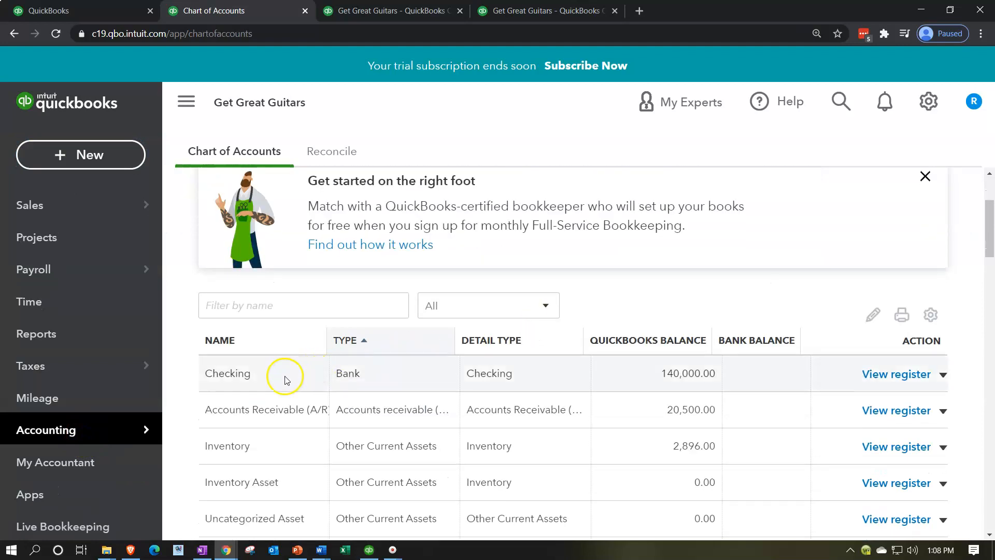
click(921, 374)
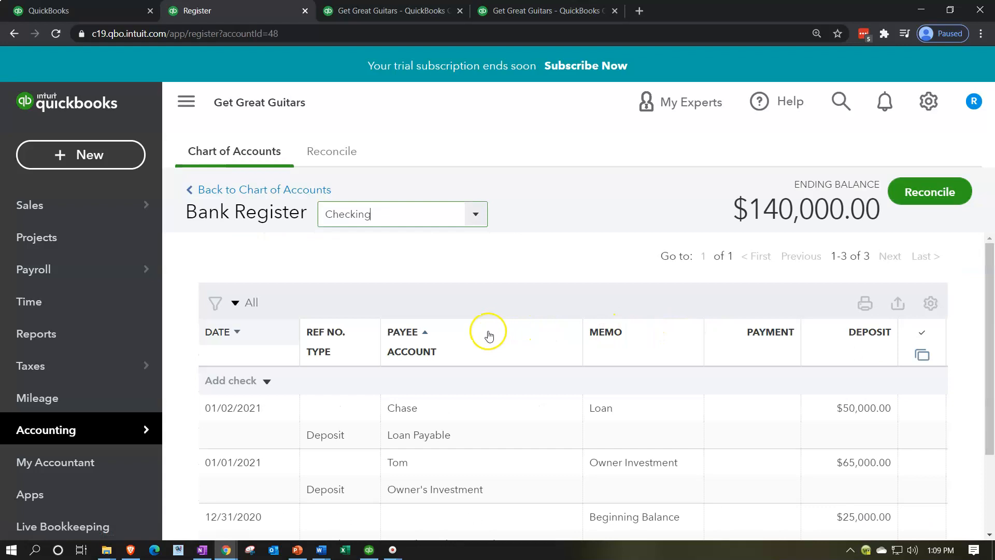
Start a new Expense entry in the Checking register and date it 01/04/2021.
click(267, 382)
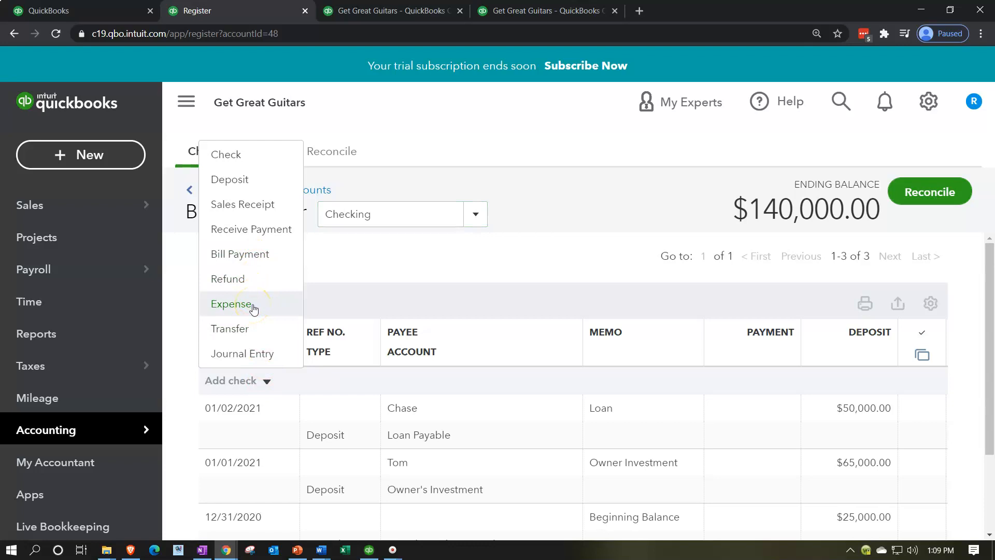
click(232, 304)
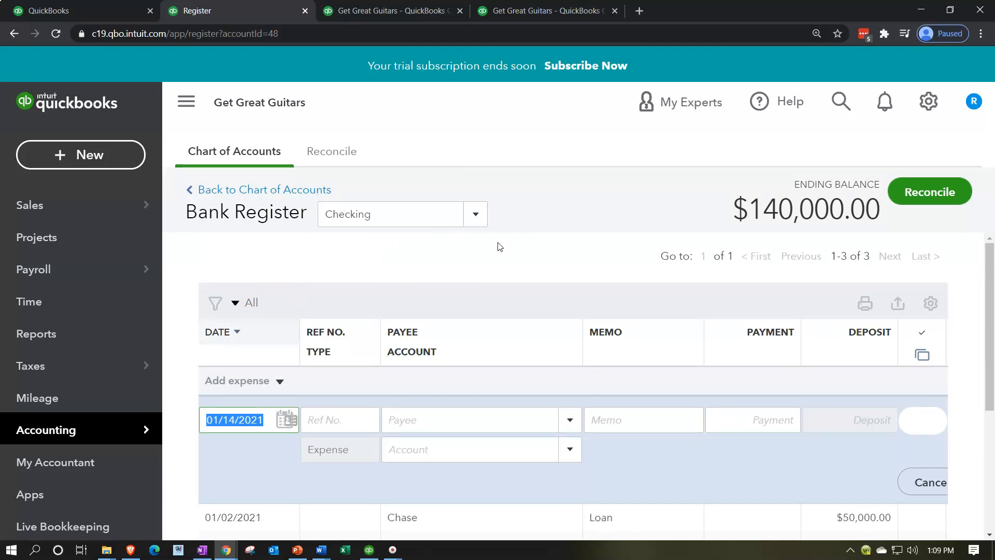
text(010421)
key(Tab)
key(Tab)
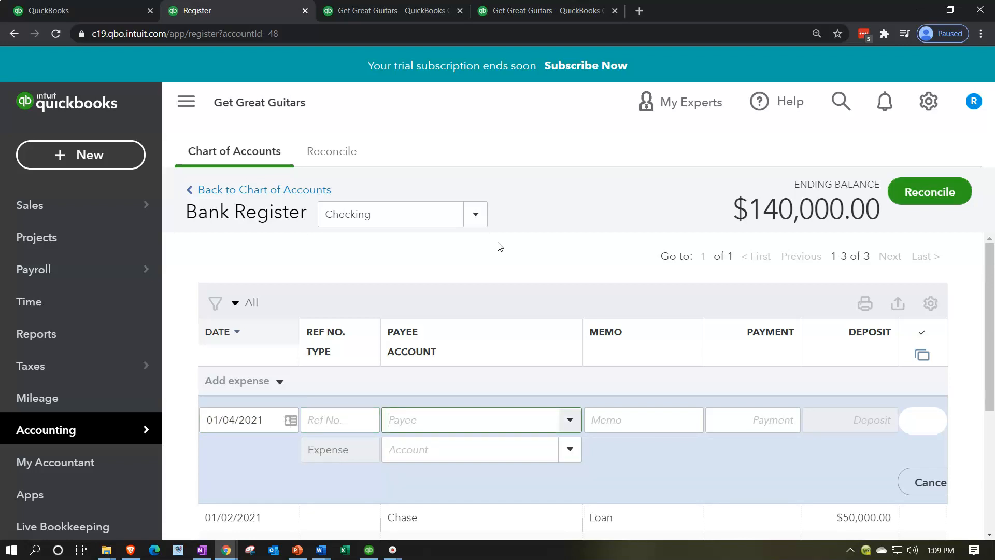
Enter E Trade as the payee of the expense and save it as a new vendor.
text(ET)
key(BackSpace)
text(Trade)
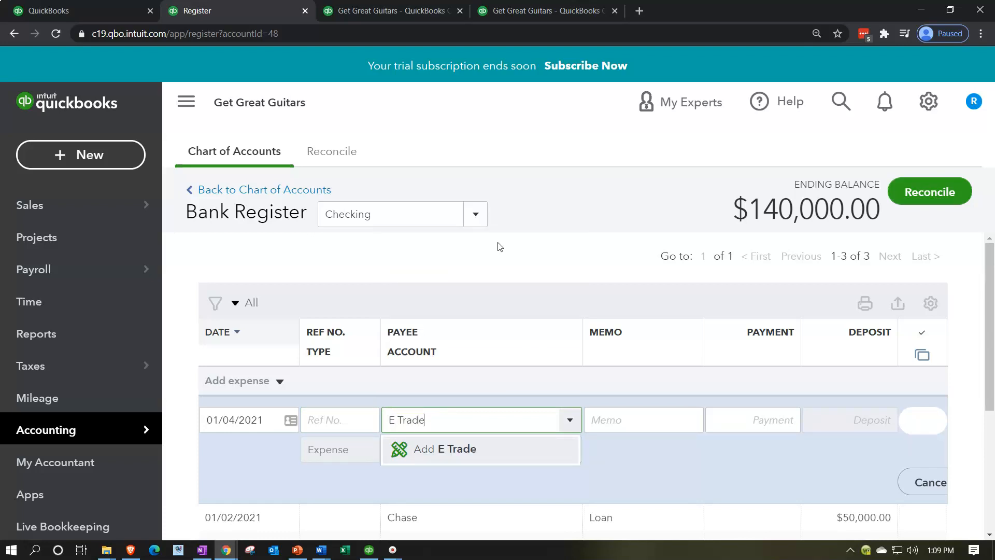
key(Tab)
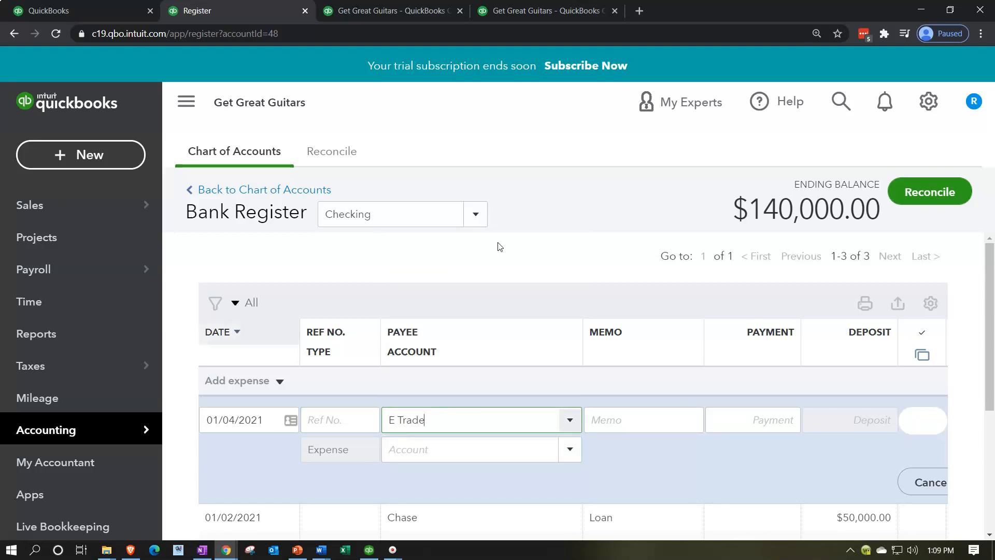
click(624, 311)
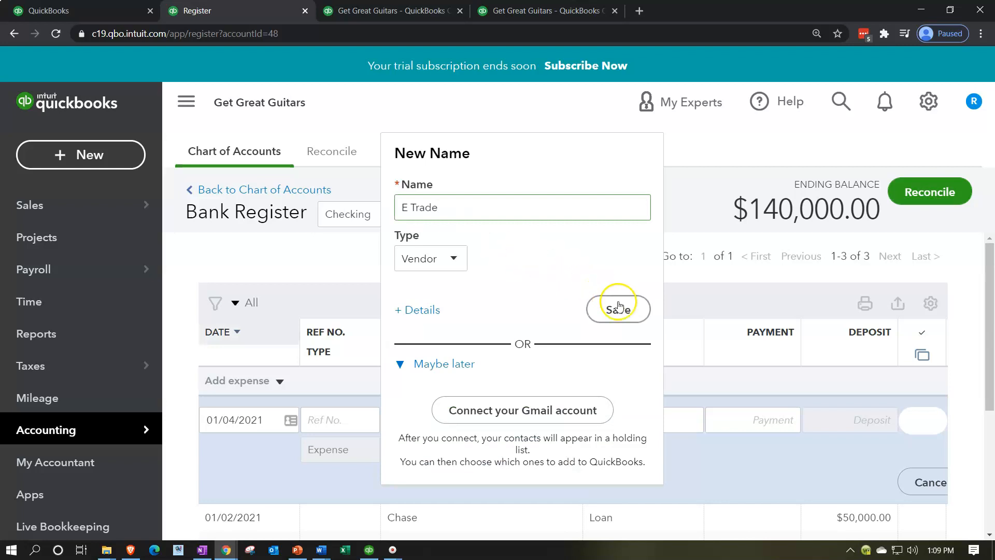
click(456, 258)
click(457, 259)
click(608, 311)
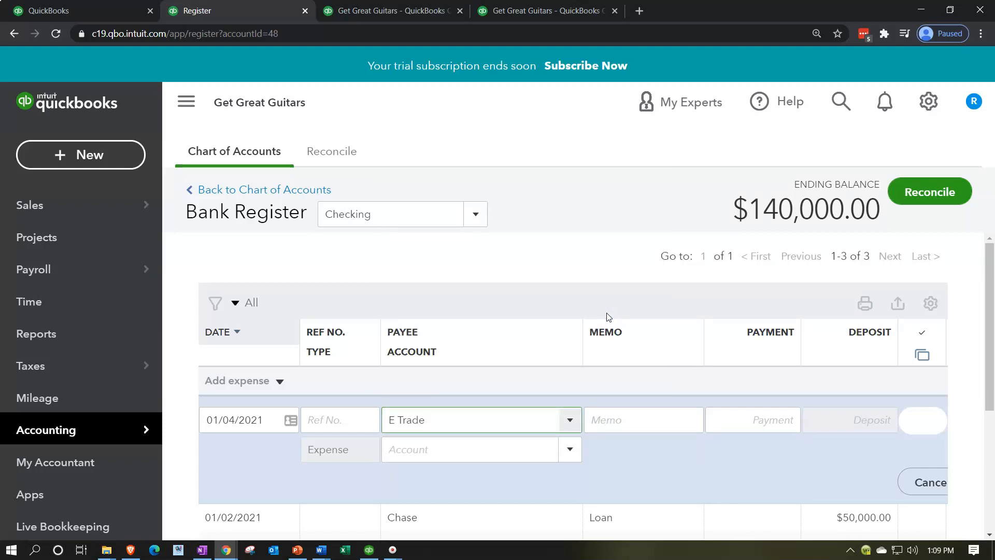
key(Tab)
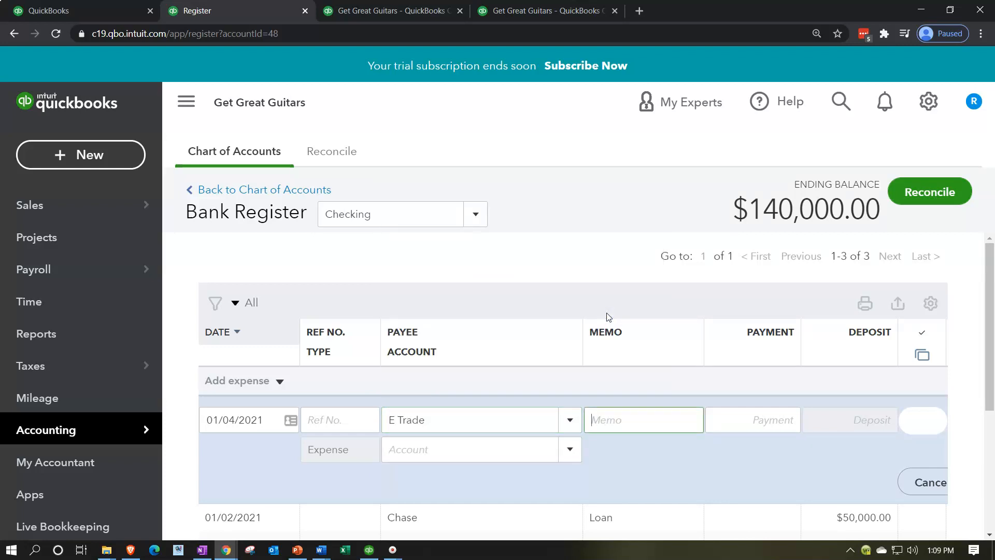
Enter the memo "Mutual funds" and a payment of 12,000 for the E Trade expense.
text(Mutual funds)
key(Tab)
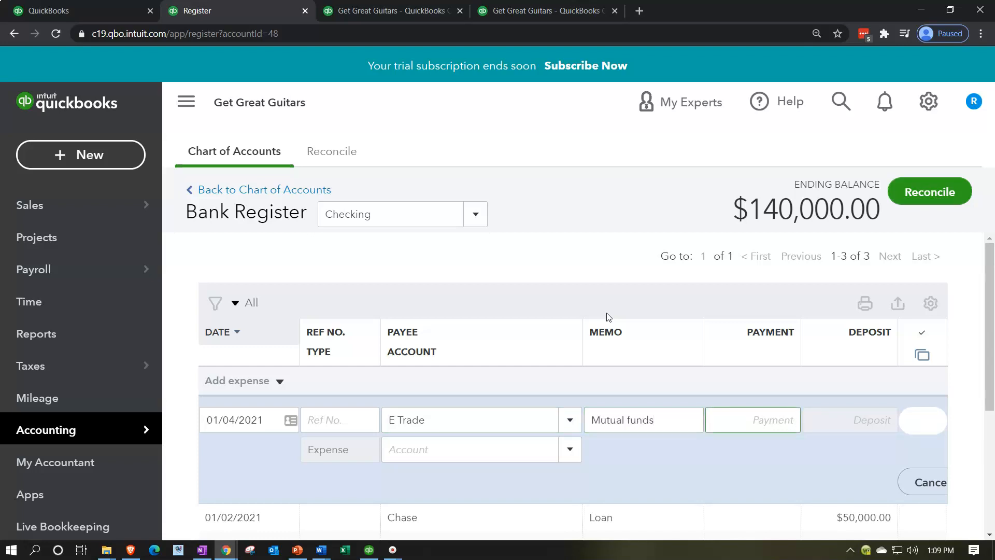
text(12000)
key(Tab)
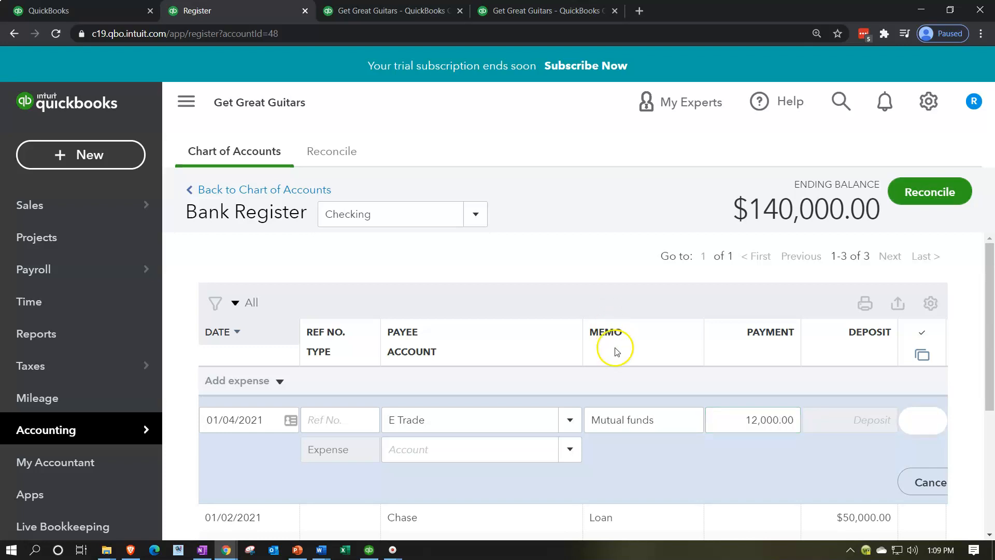
Add a new account for the expense with account type Other Current Assets and detail type Investments - Other.
click(571, 450)
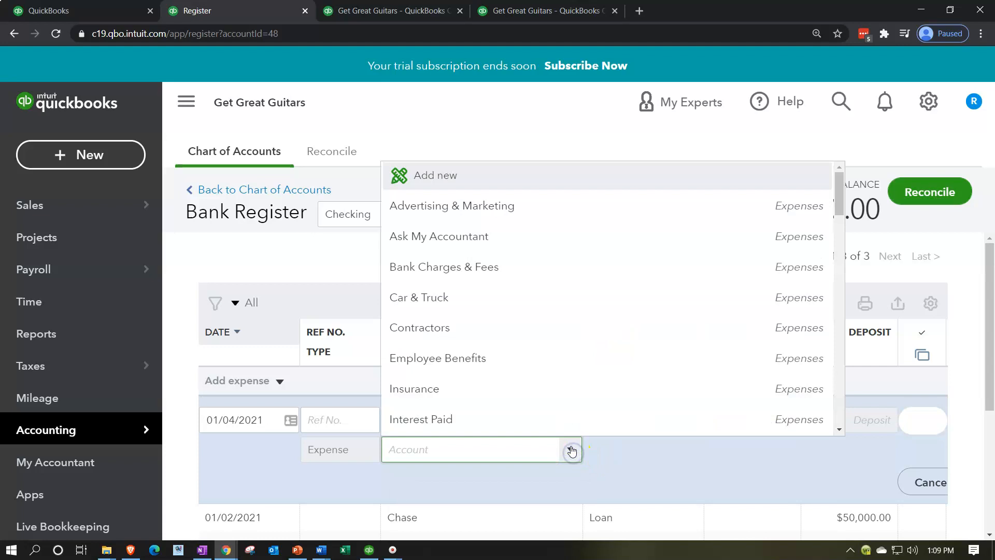
scroll(580, 363, down, 3)
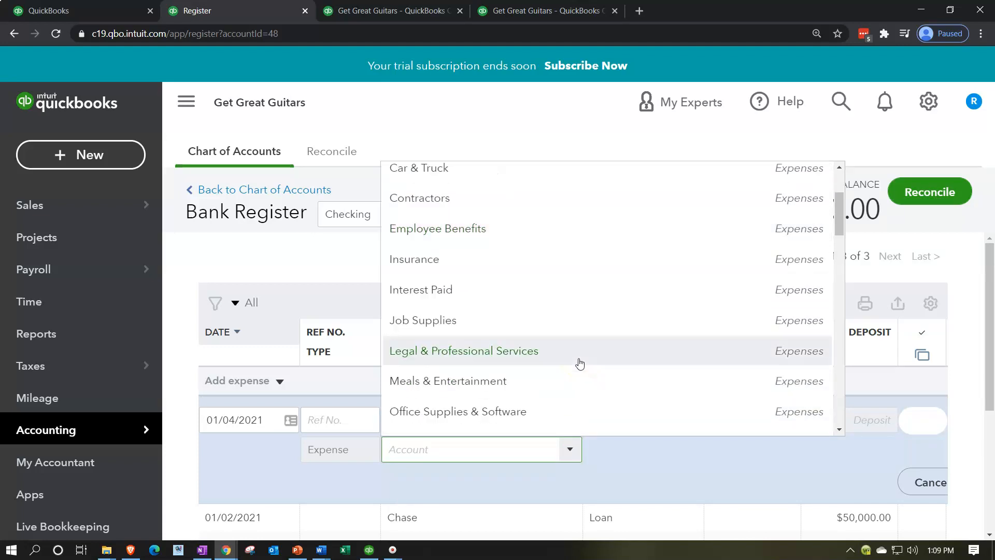
scroll(580, 363, up, 3)
click(533, 279)
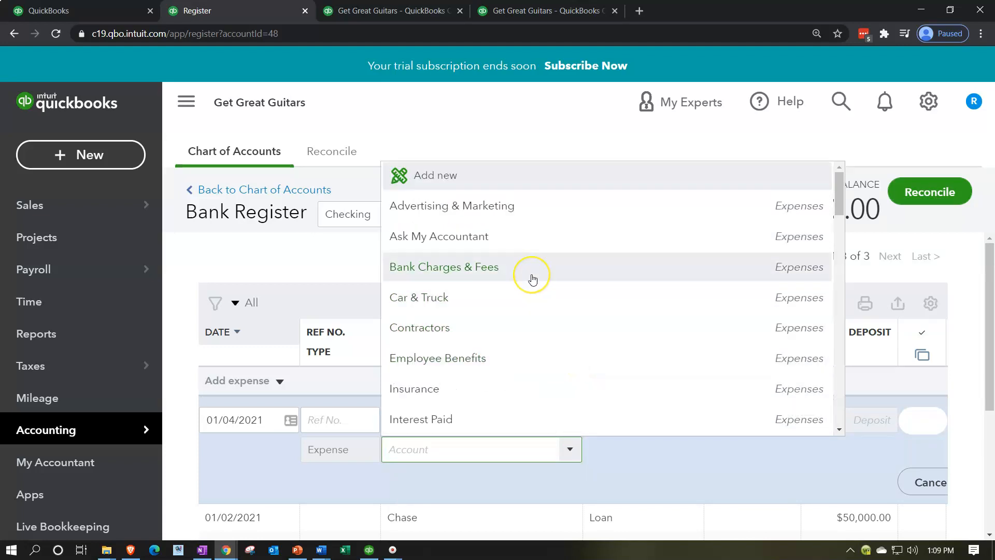
click(442, 185)
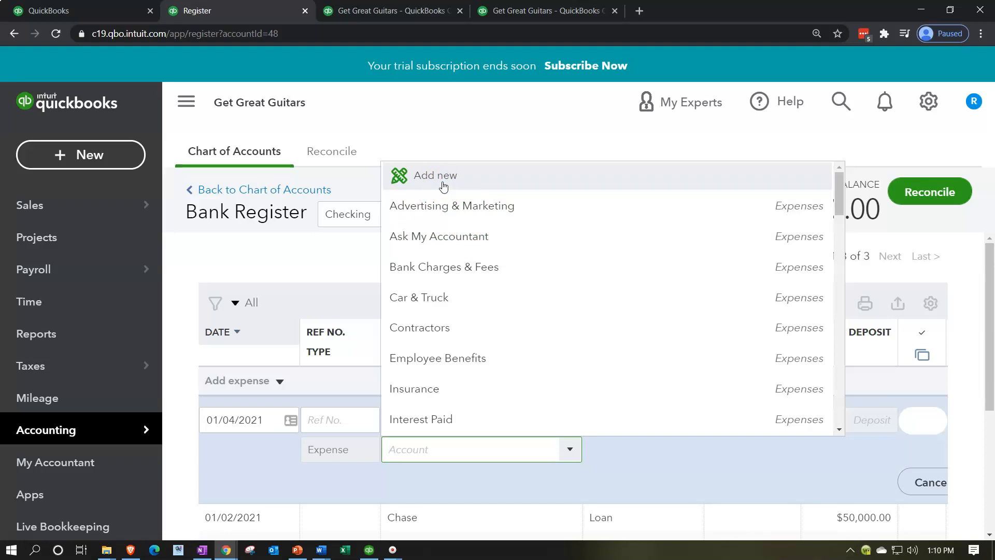
click(443, 185)
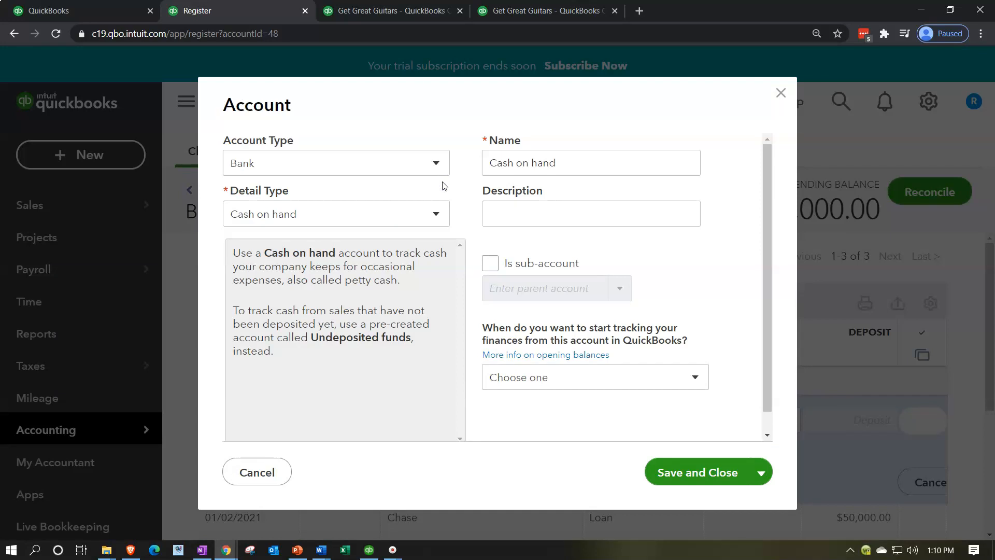
click(433, 164)
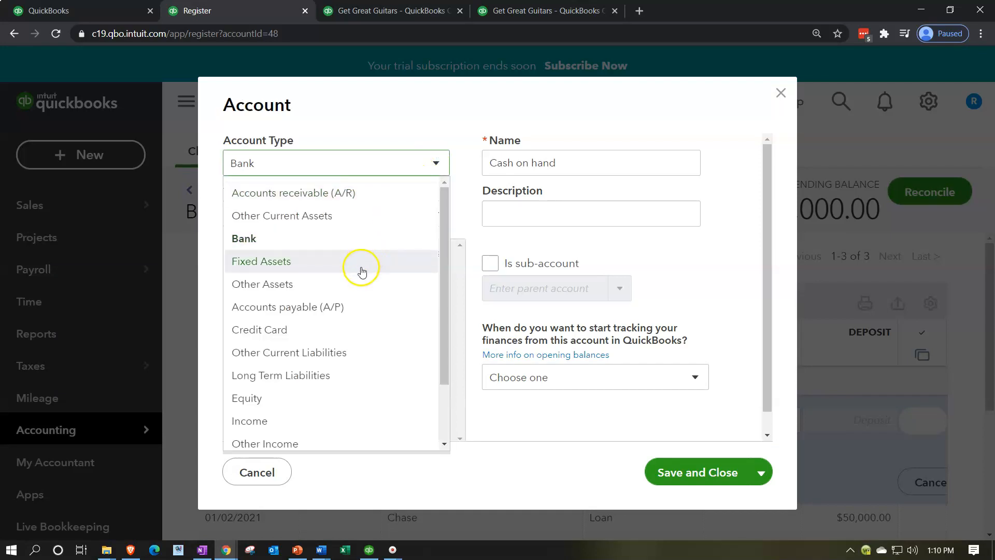
click(355, 225)
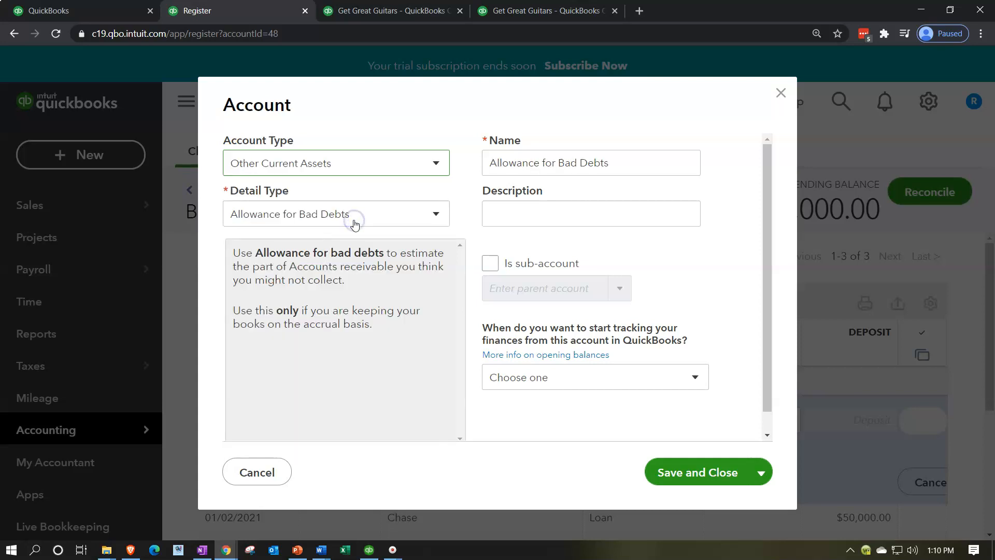
click(436, 214)
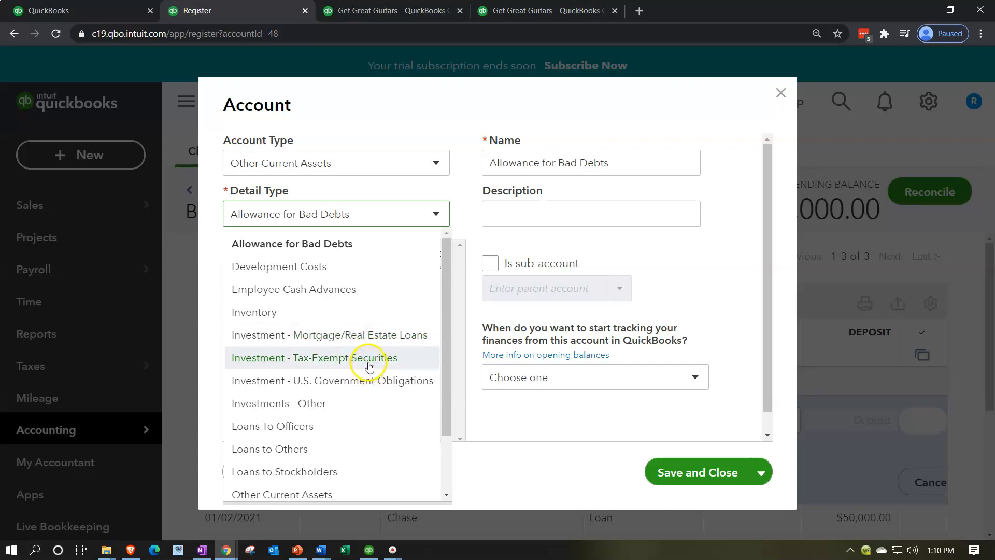
click(366, 404)
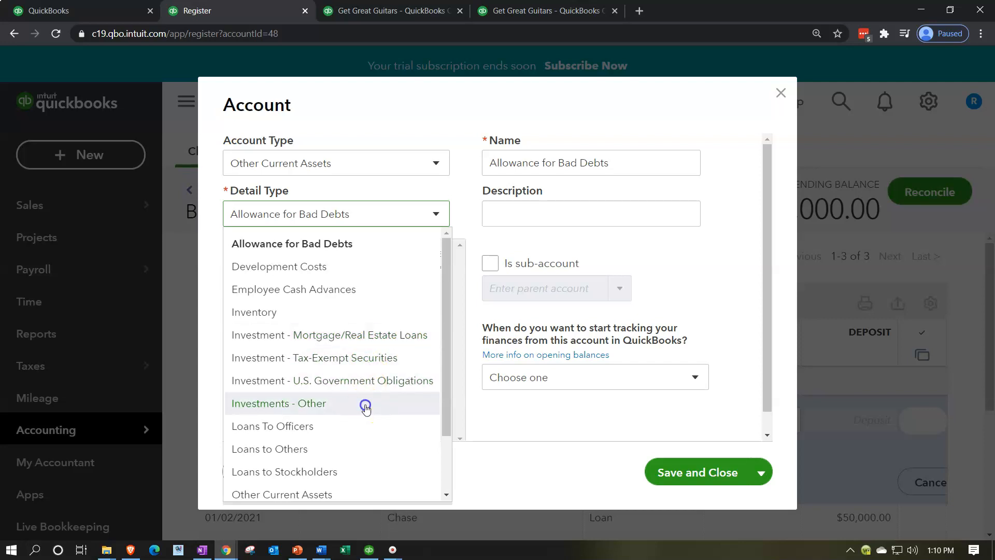
Name the new account Short-Term Investment and save it to the expense entry.
click(634, 173)
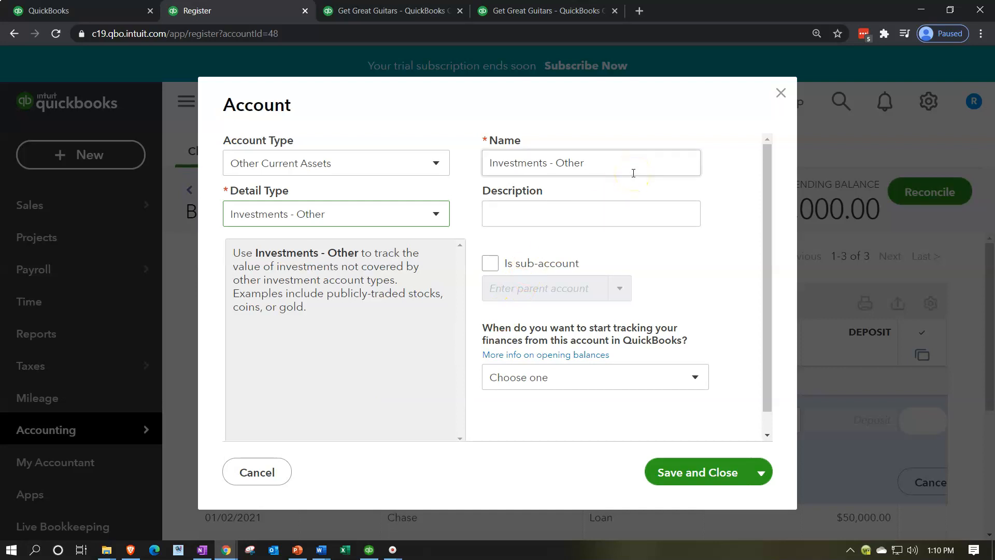
drag(634, 173, 451, 163)
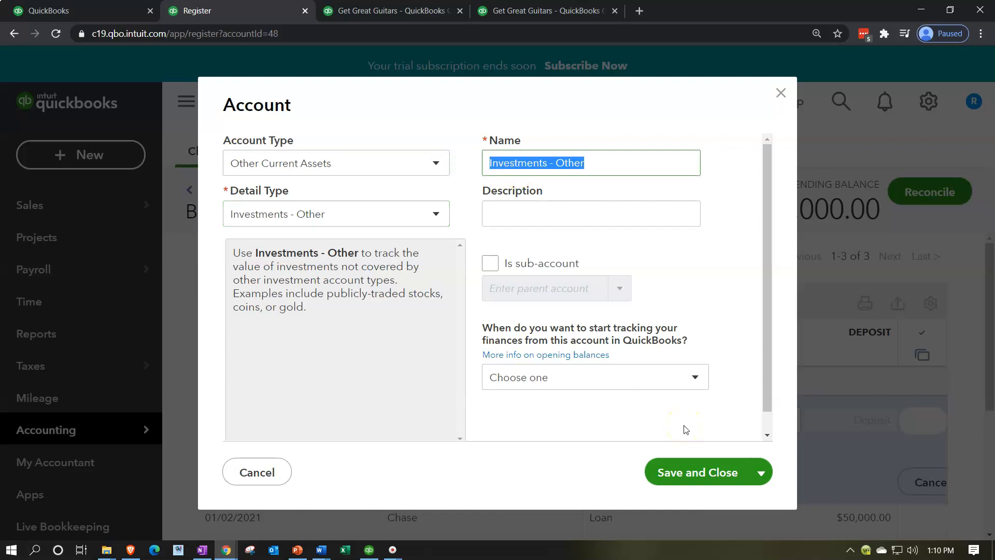
text(Sha)
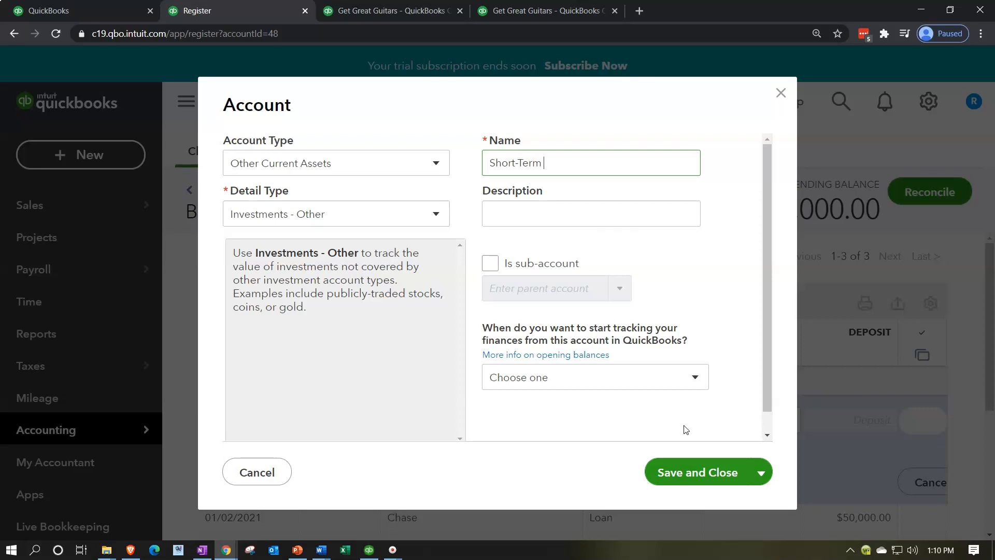
text(rt-Term Investment)
key(Tab)
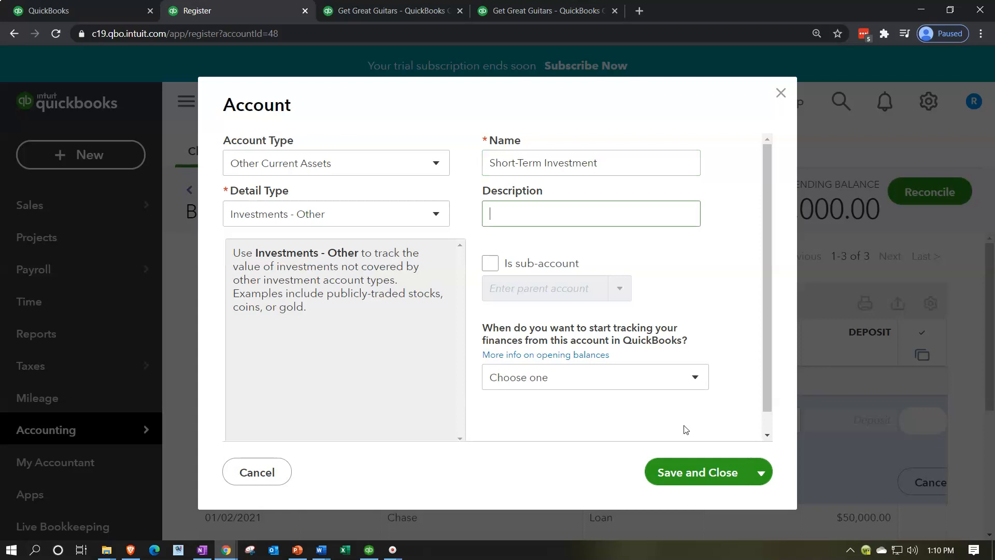
click(688, 477)
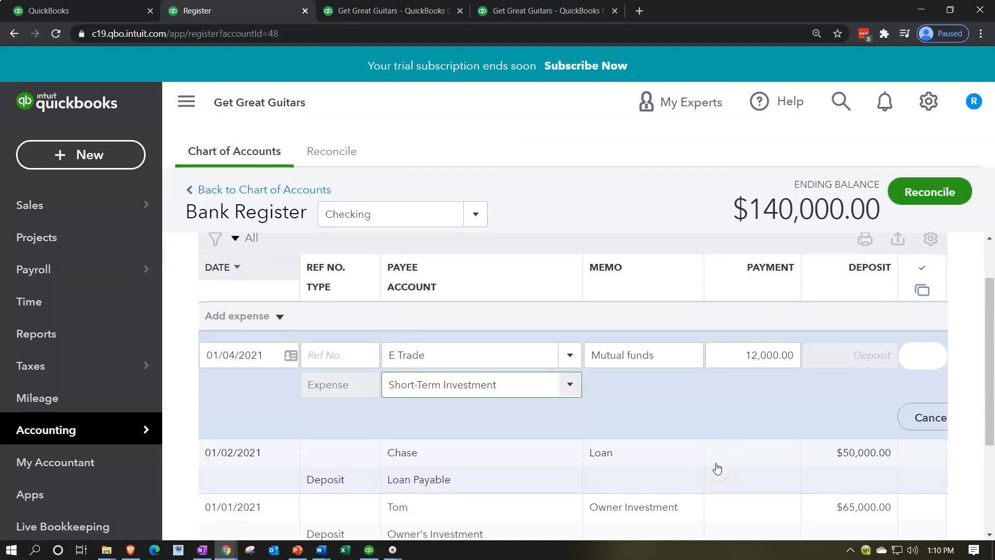
Collapse the navigation sidebar and save the E Trade expense in the Checking register.
click(186, 102)
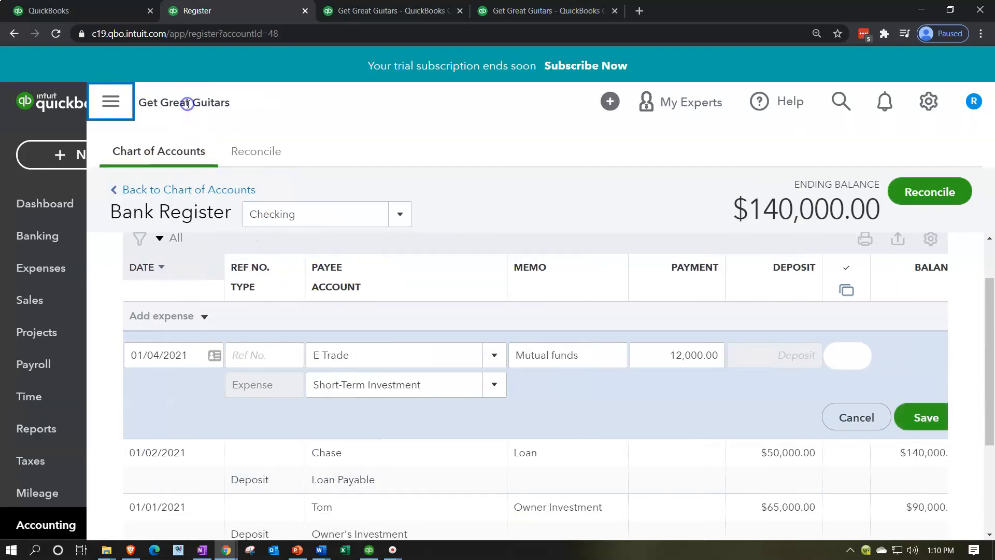
click(835, 418)
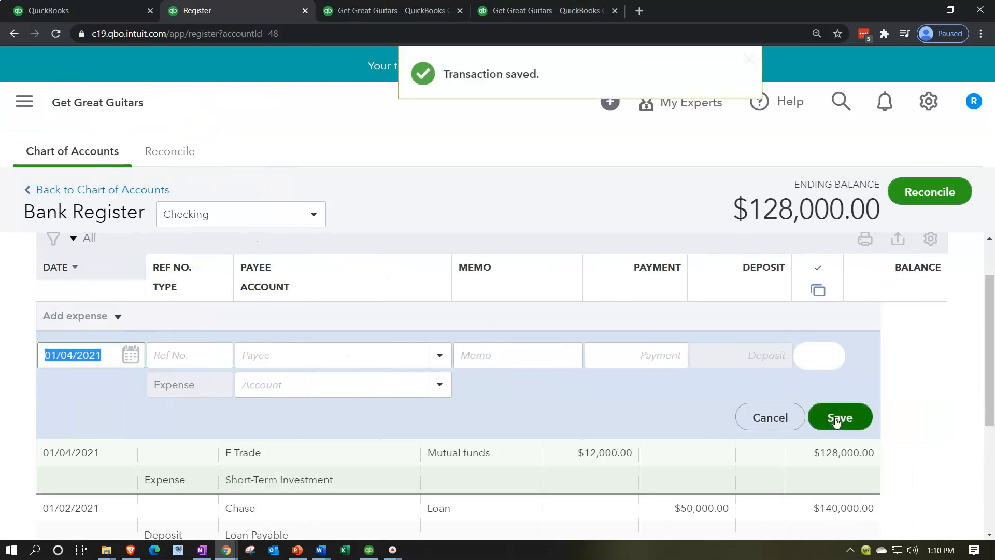
click(232, 21)
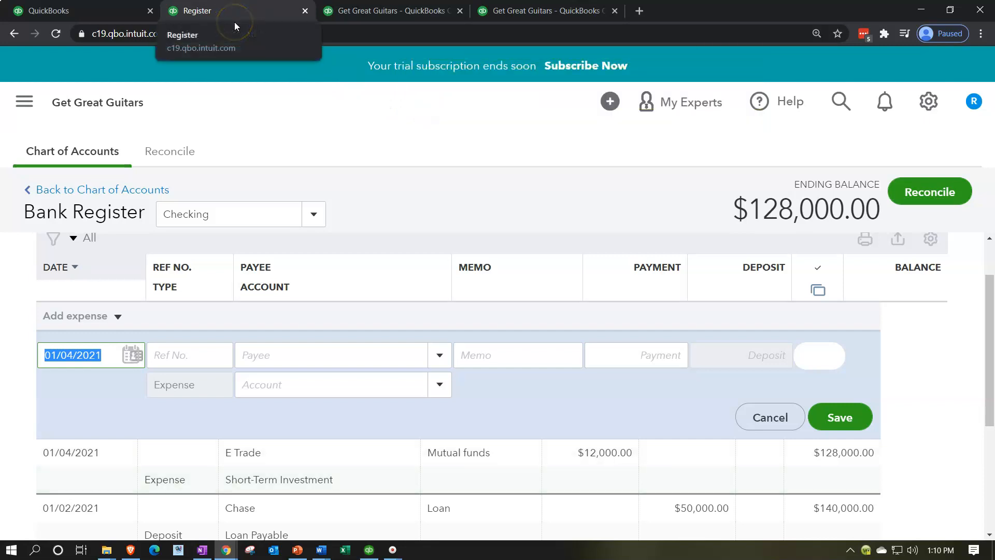
Expand the navigation sidebar and open the Balance Sheet from the favorite reports.
click(30, 106)
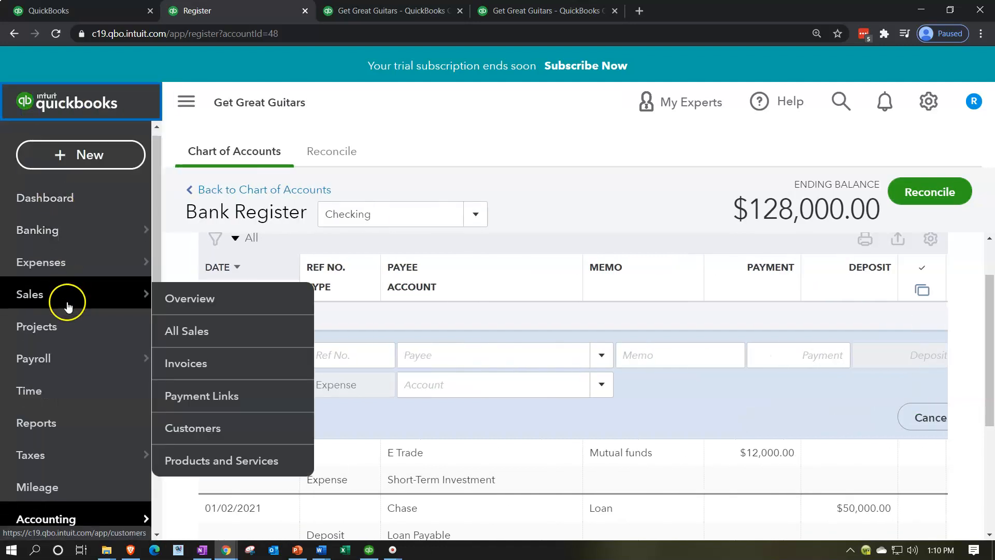
click(58, 368)
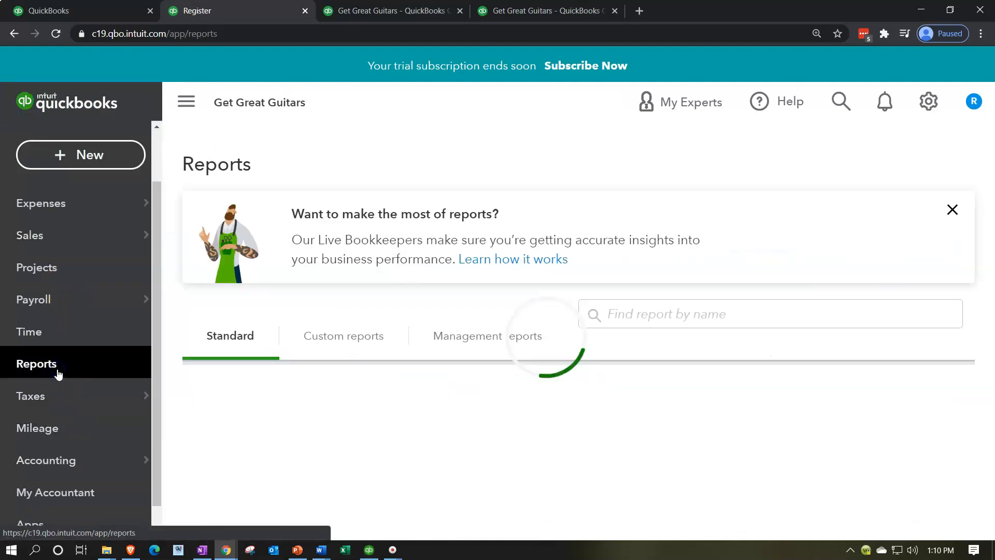
scroll(342, 394, down, 3)
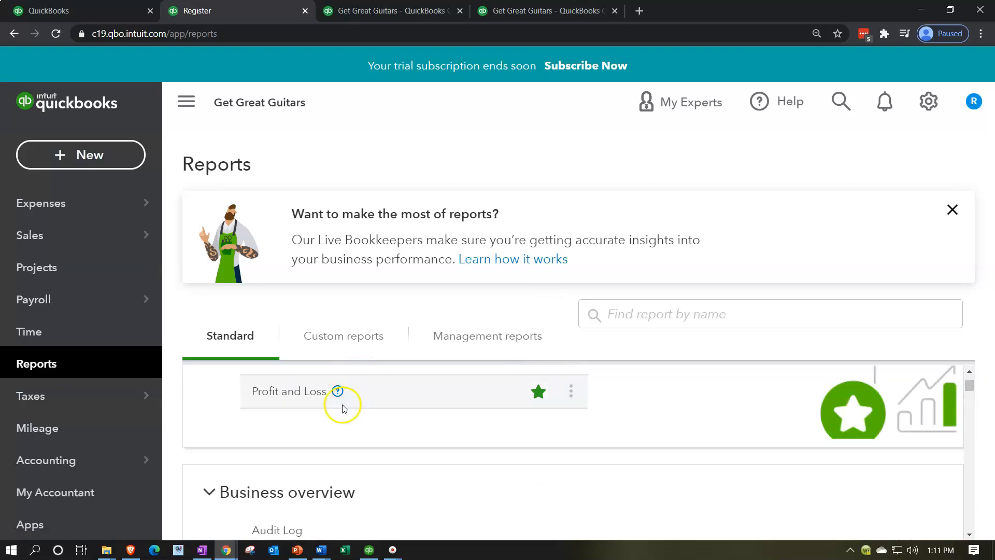
click(285, 419)
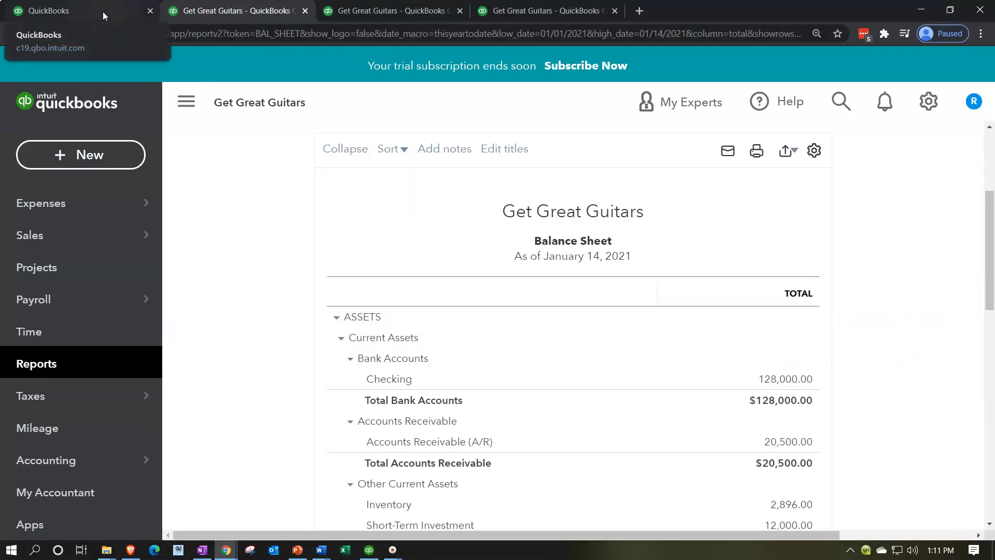
Collapse the navigation sidebar and rerun the Balance Sheet for the period 01/01/2021 to 12/31/2021.
click(172, 98)
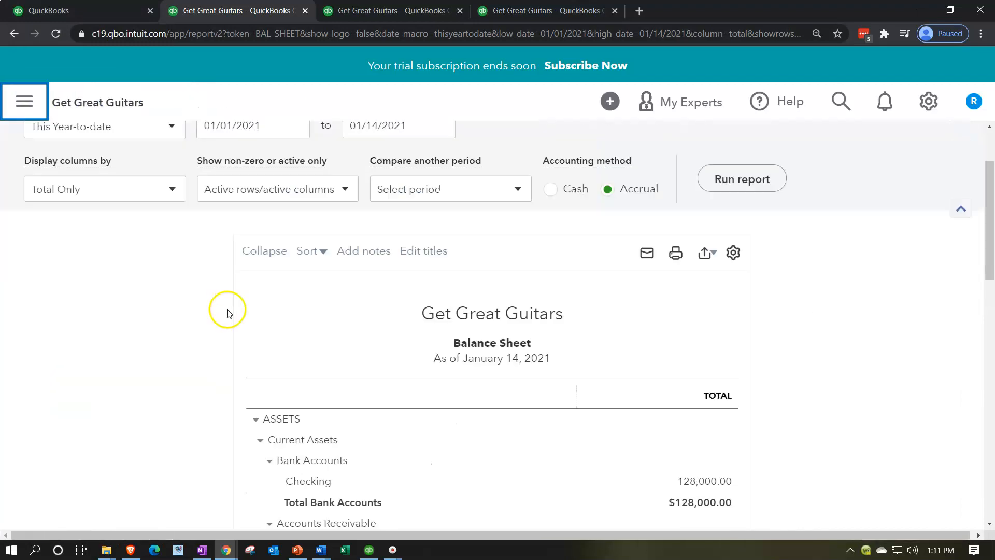
click(281, 150)
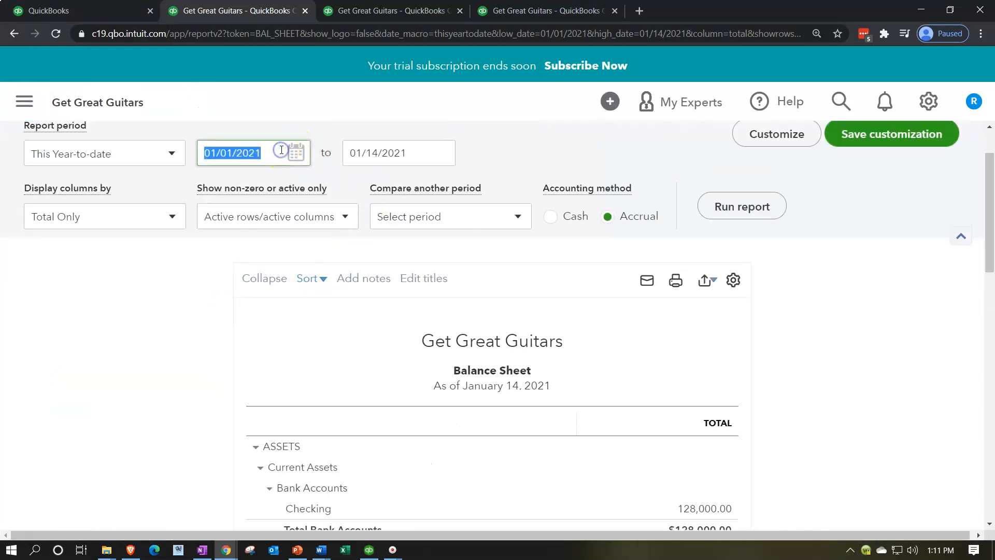
key(Tab)
text(01)
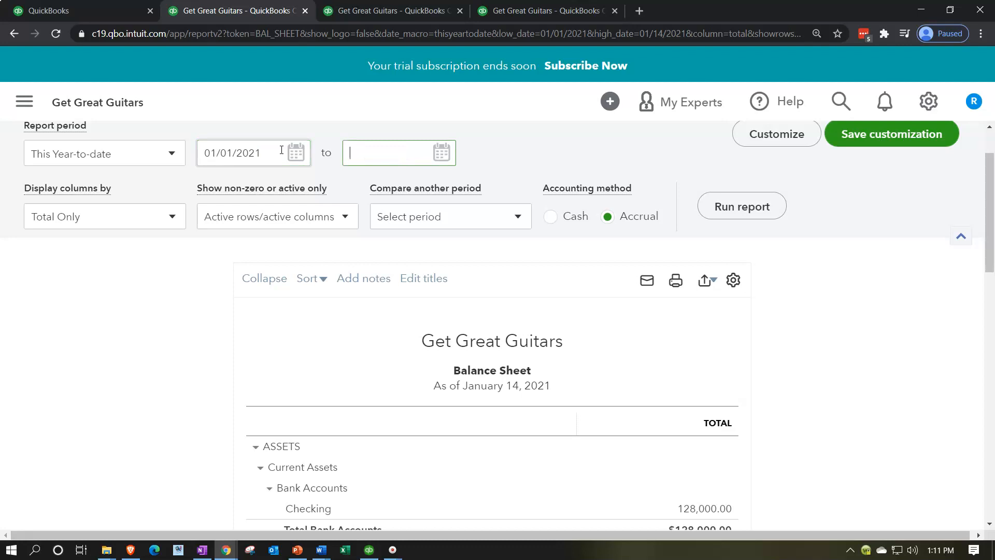
text(3121)
key(Tab)
click(761, 206)
Drill down from the Checking balance on the Balance Sheet to its transaction report and review the entries.
scroll(233, 324, down, 5)
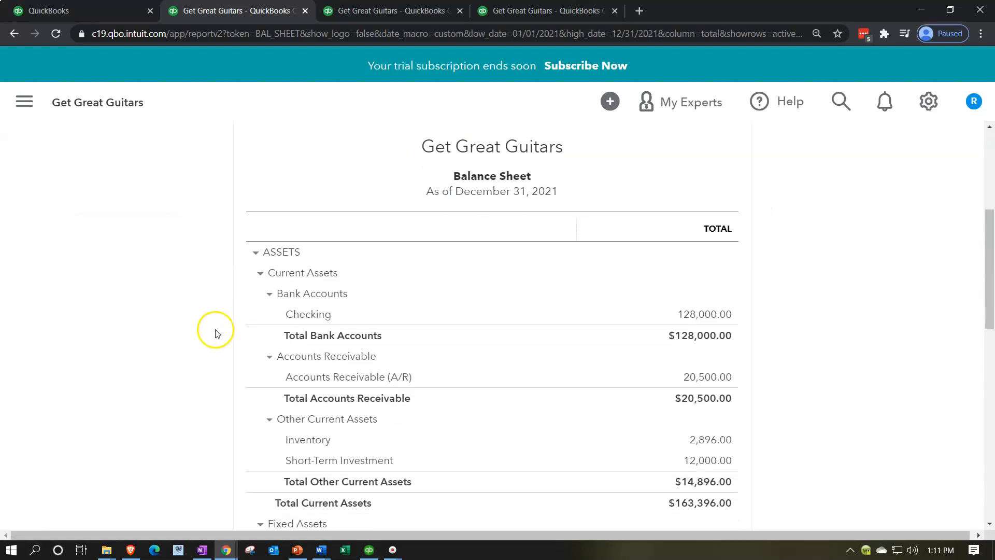
click(710, 248)
scroll(708, 252, down, 3)
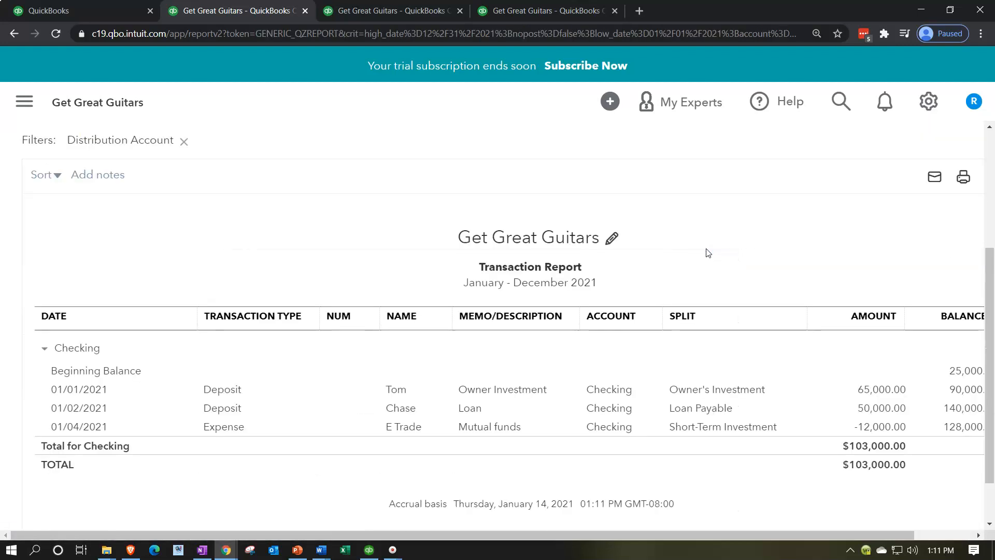
scroll(708, 253, down, 2)
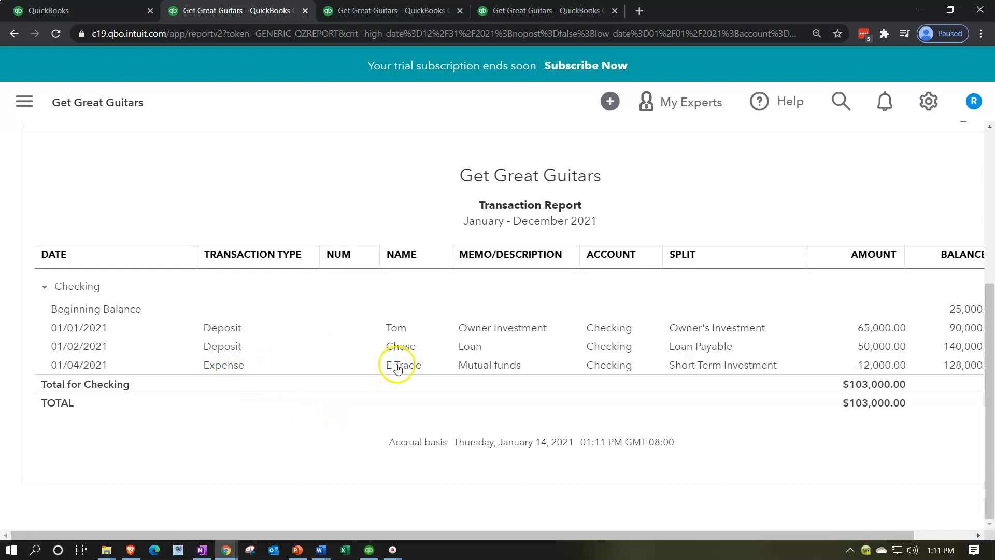
Open the E Trade expense from the Checking transaction report, review its category details, and close it.
click(872, 369)
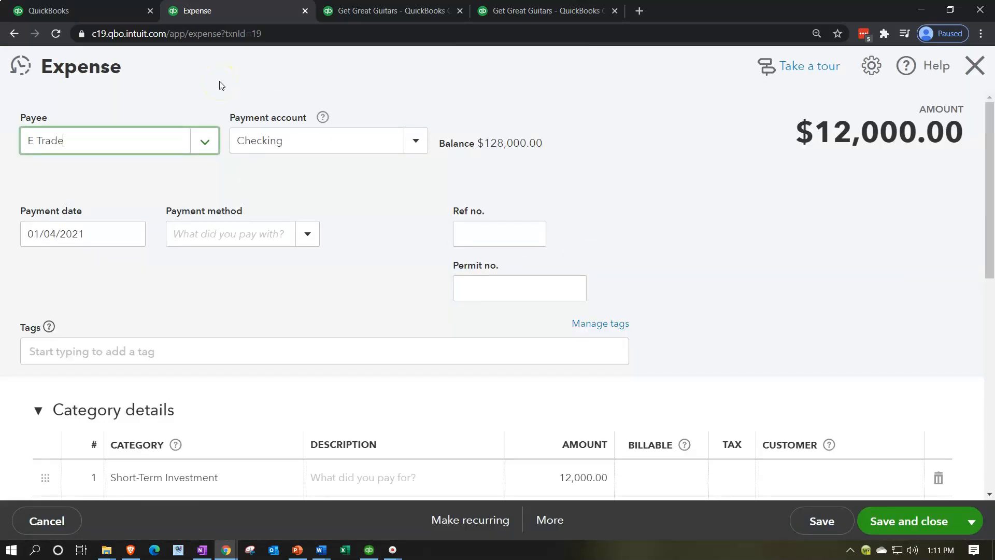
scroll(167, 147, down, 1)
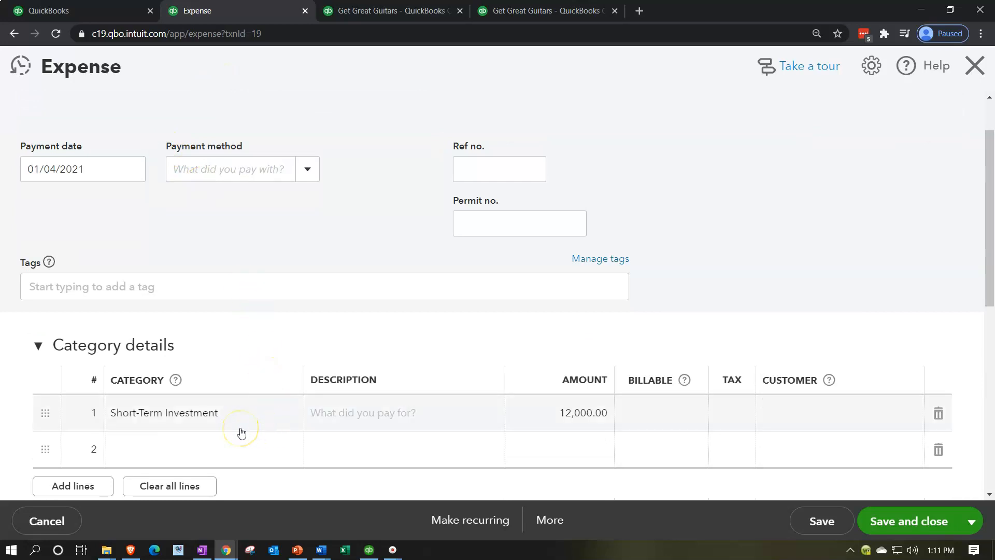
scroll(241, 433, down, 2)
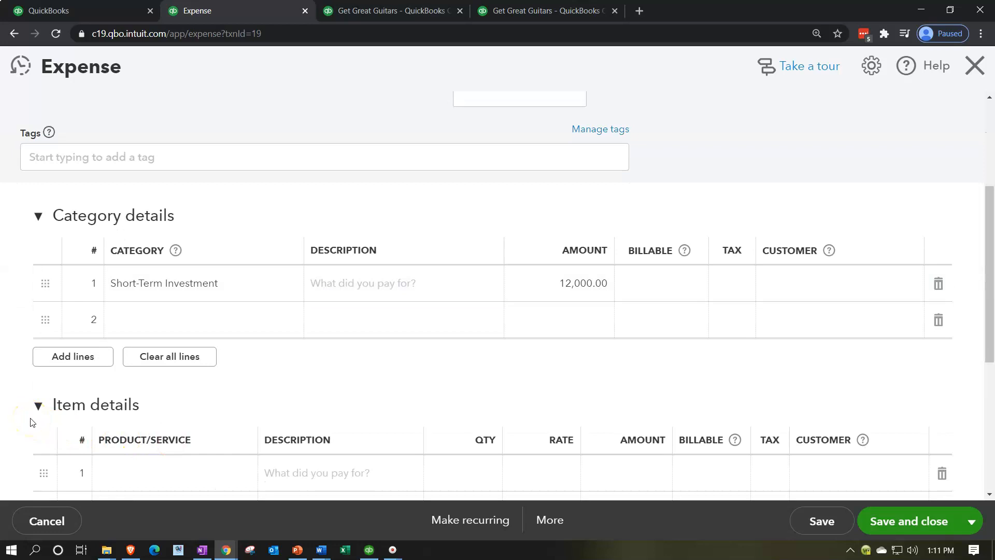
click(203, 294)
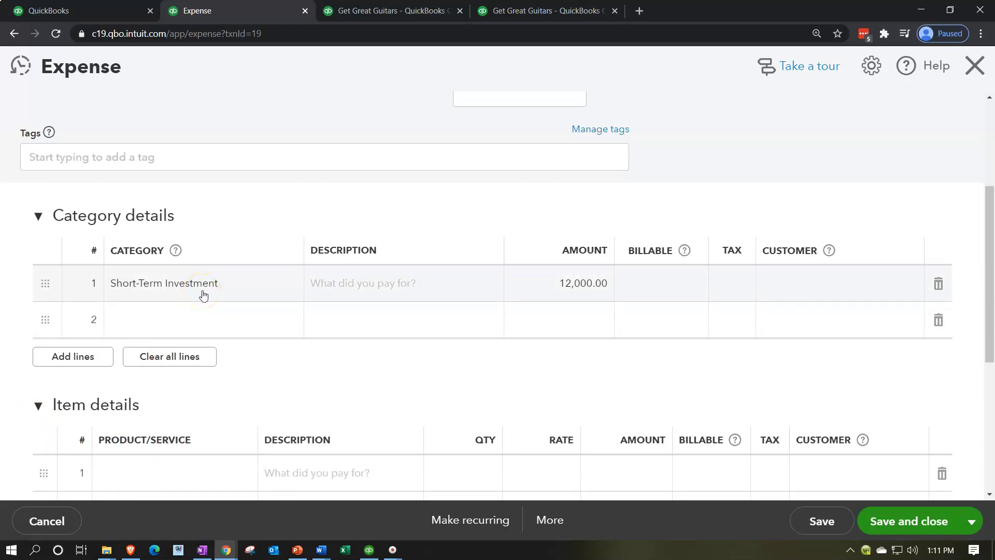
click(971, 65)
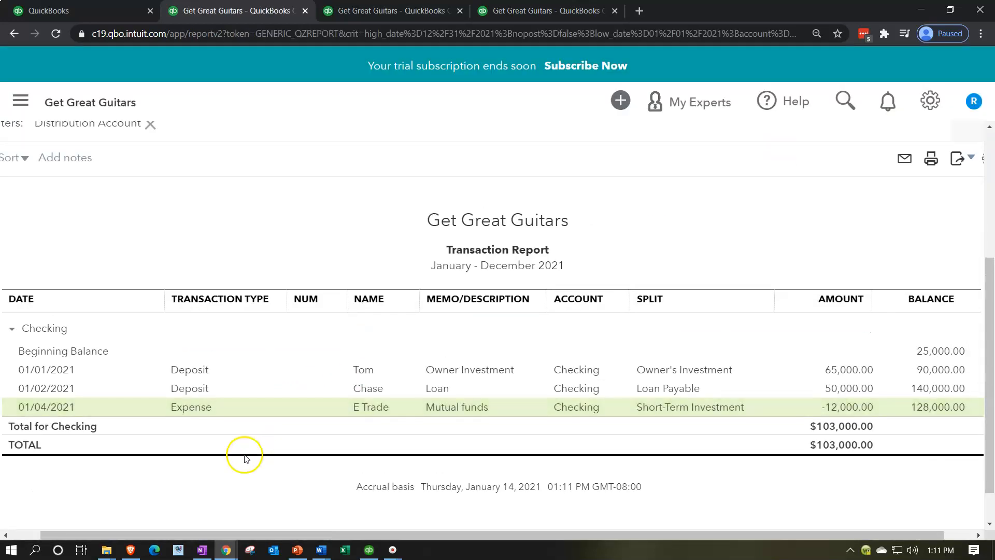
Return to the Balance Sheet, view the transactions behind the Short-Term Investment balance, and go back to the report summary.
scroll(208, 404, up, 4)
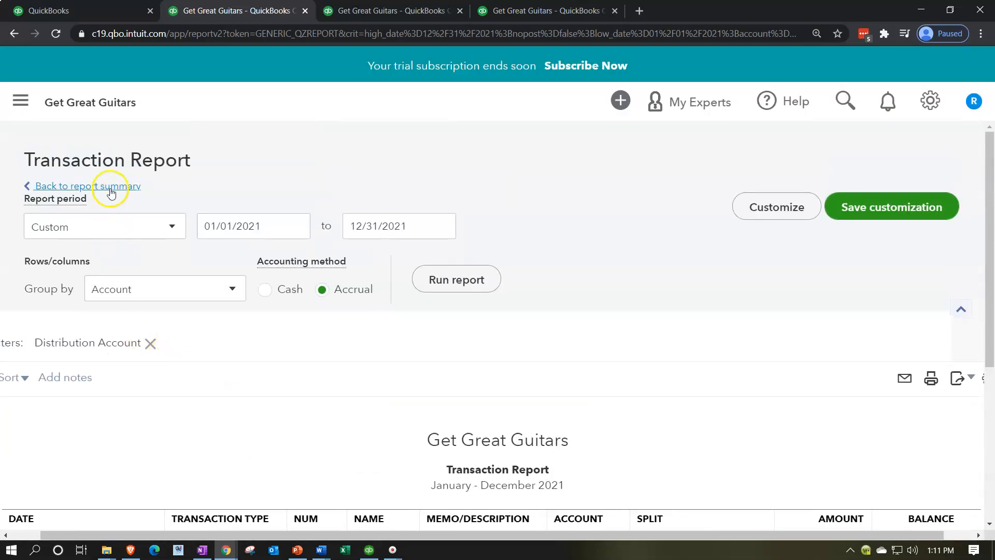
click(110, 191)
scroll(357, 265, down, 5)
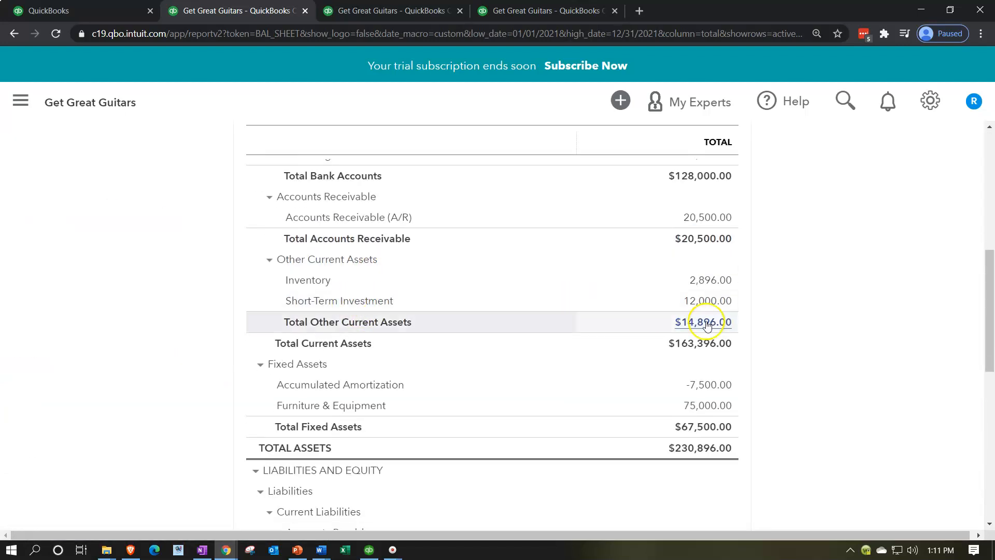
click(727, 301)
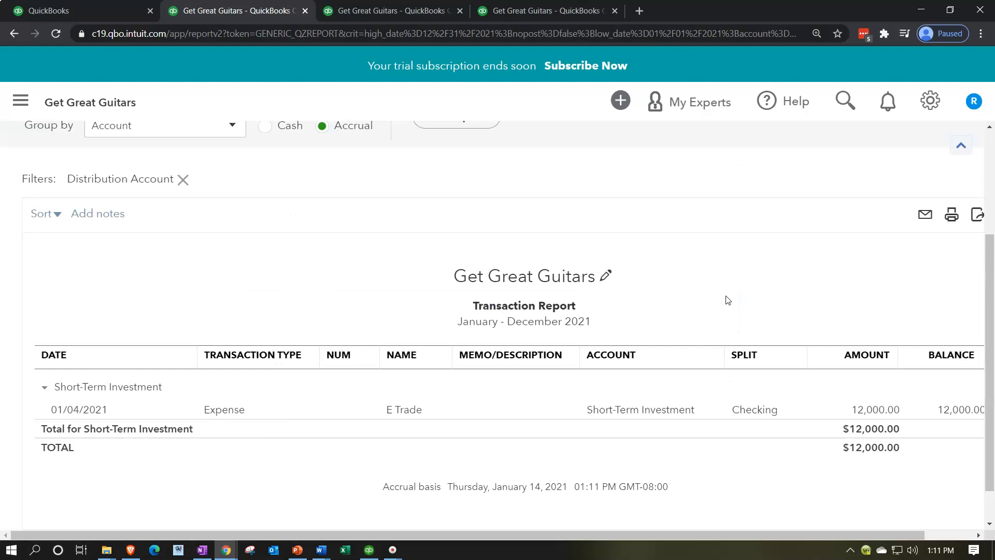
scroll(318, 242, up, 3)
click(119, 152)
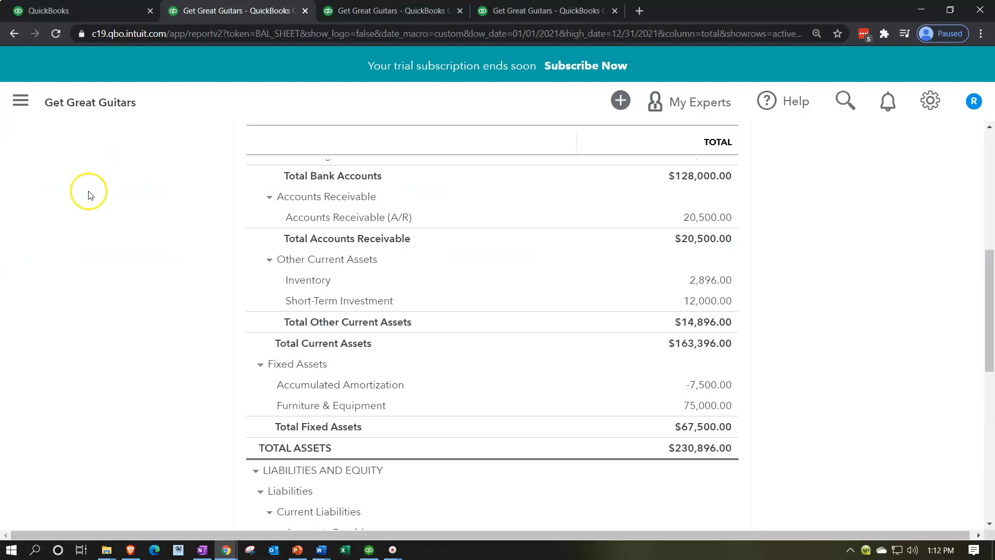
Switch to the Profit and Loss report and rerun it to refresh its data.
click(379, 19)
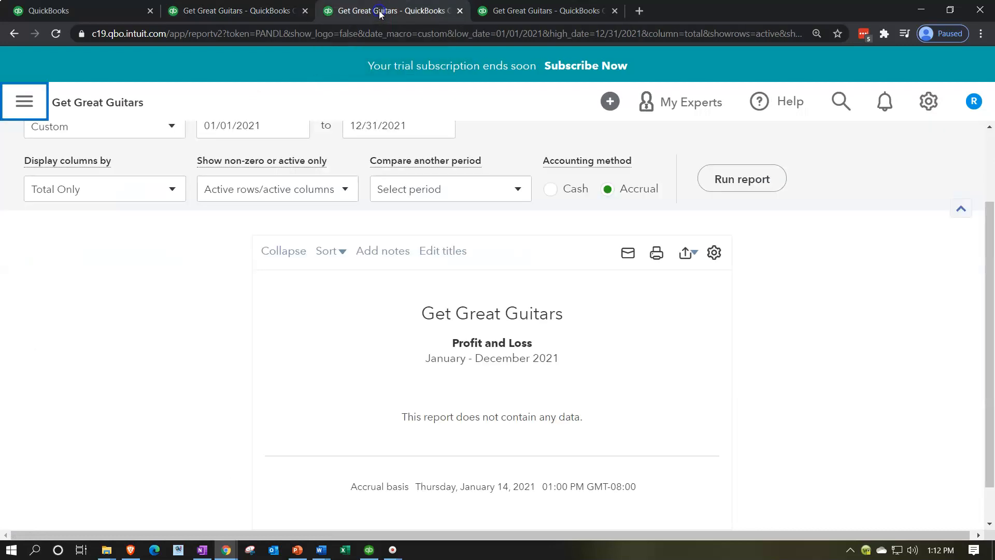
scroll(746, 315, up, 2)
click(771, 280)
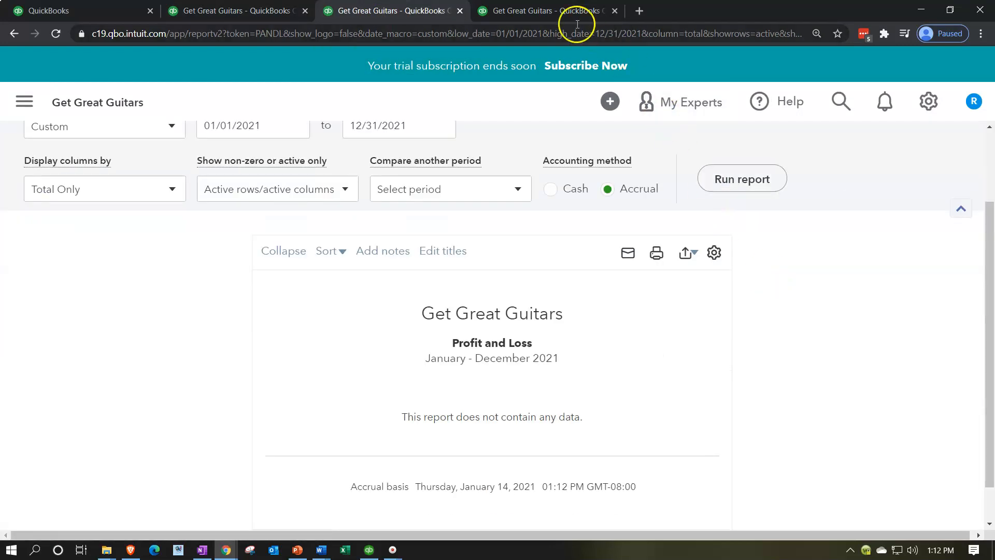
Switch to the Trial Balance, rerun it, and review the Checking and Short-Term Investment lines.
click(557, 11)
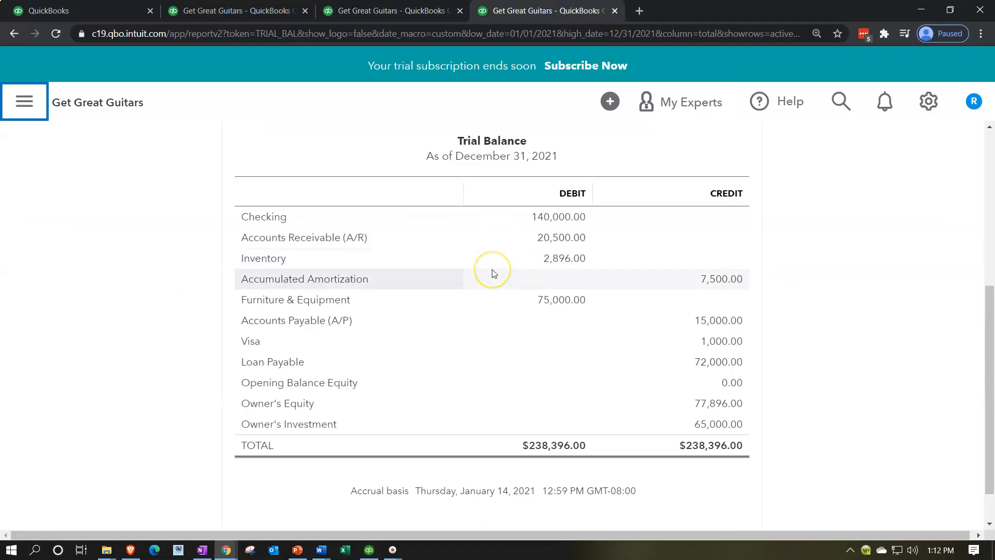
scroll(492, 270, up, 4)
click(596, 172)
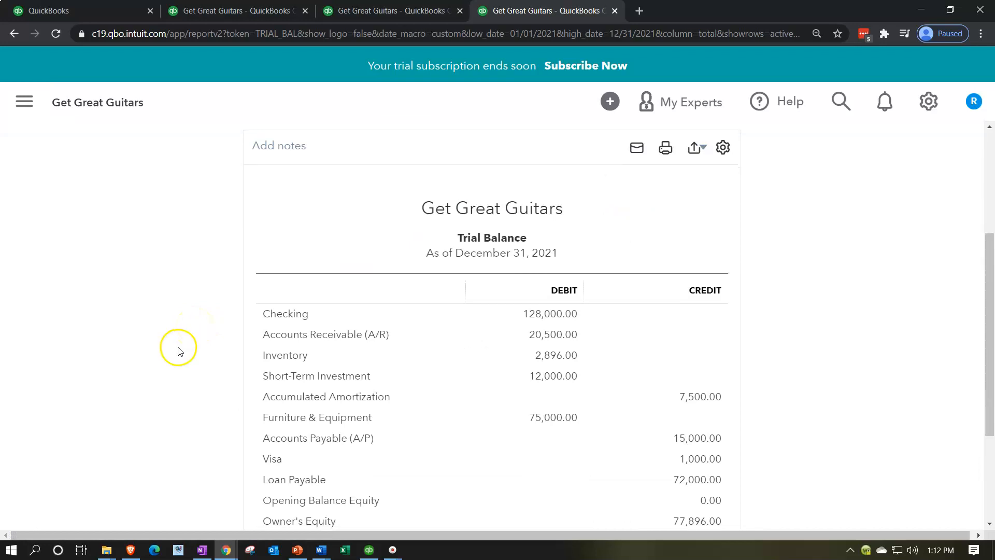
scroll(178, 351, down, 1)
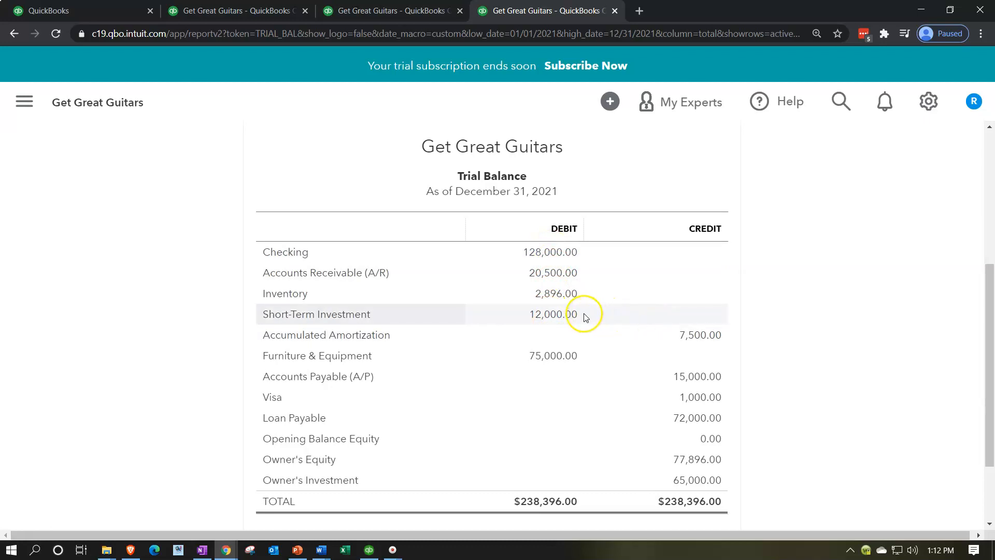
Go back to the Balance Sheet and examine its current assets and fixed assets sections.
click(265, 11)
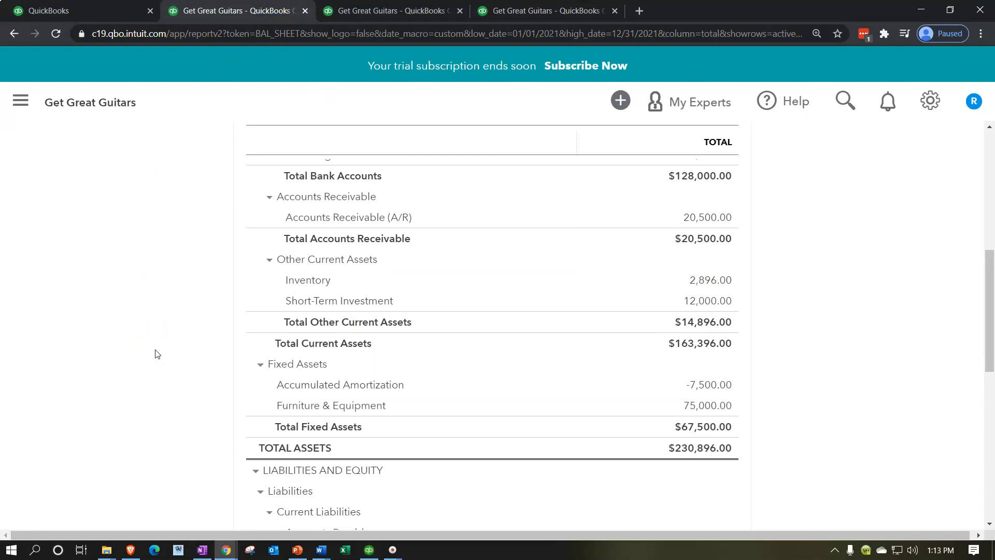
scroll(181, 363, down, 1)
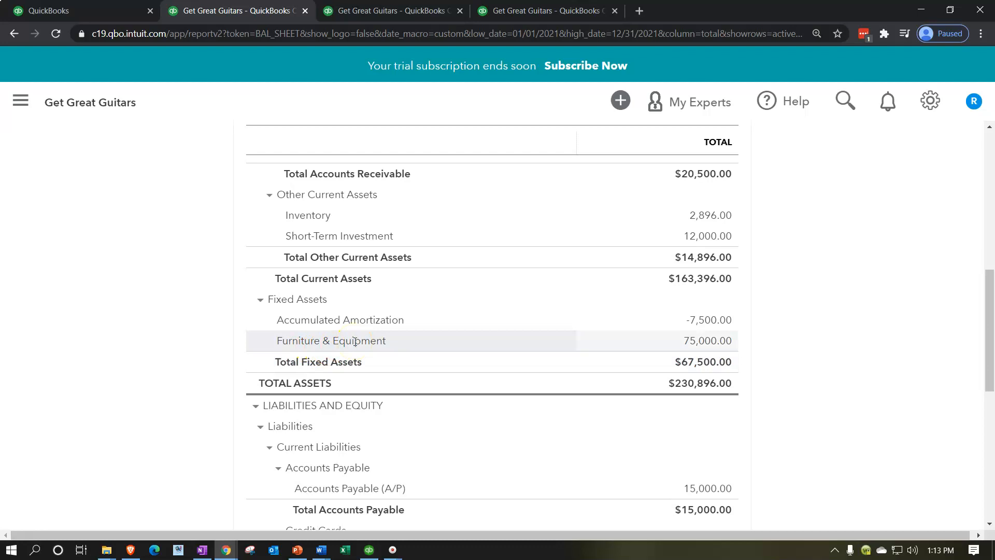
scroll(354, 341, up, 4)
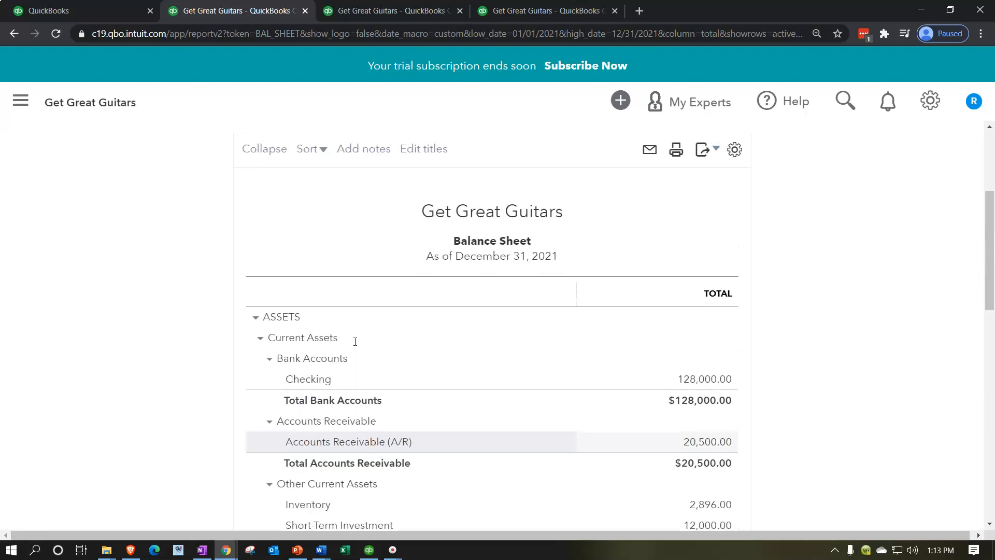
scroll(415, 340, down, 5)
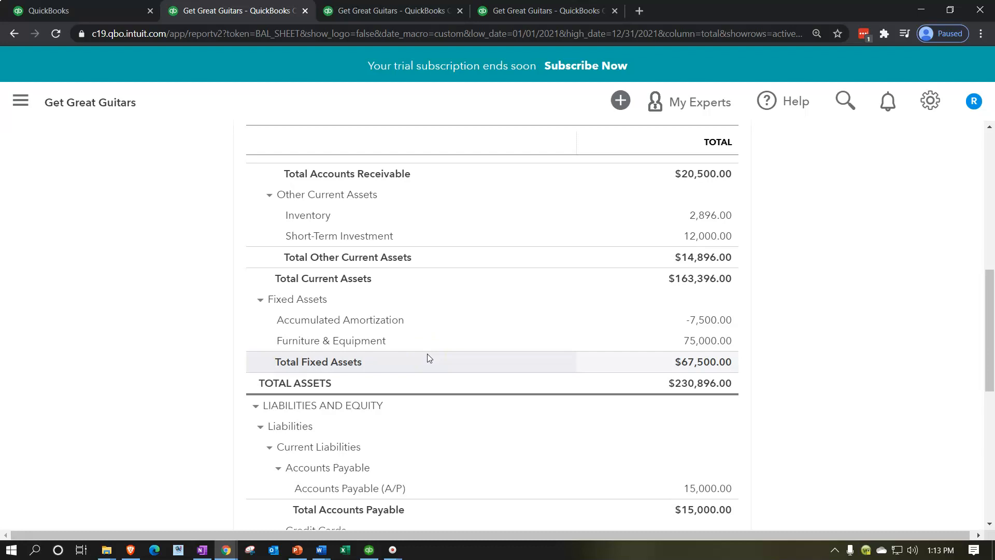
Switch to the company homepage, view the available new transaction types under Vendors, and close the list.
click(95, 10)
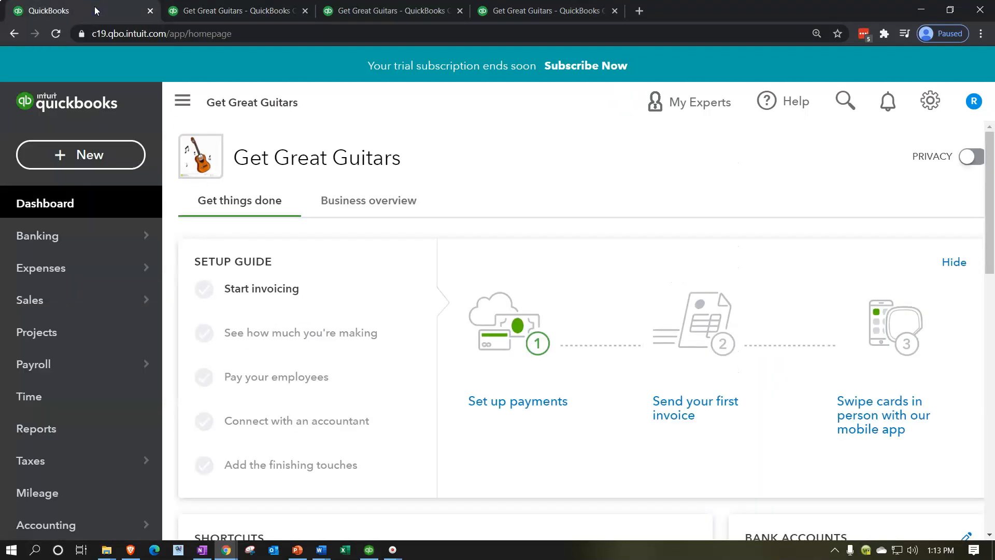
click(96, 151)
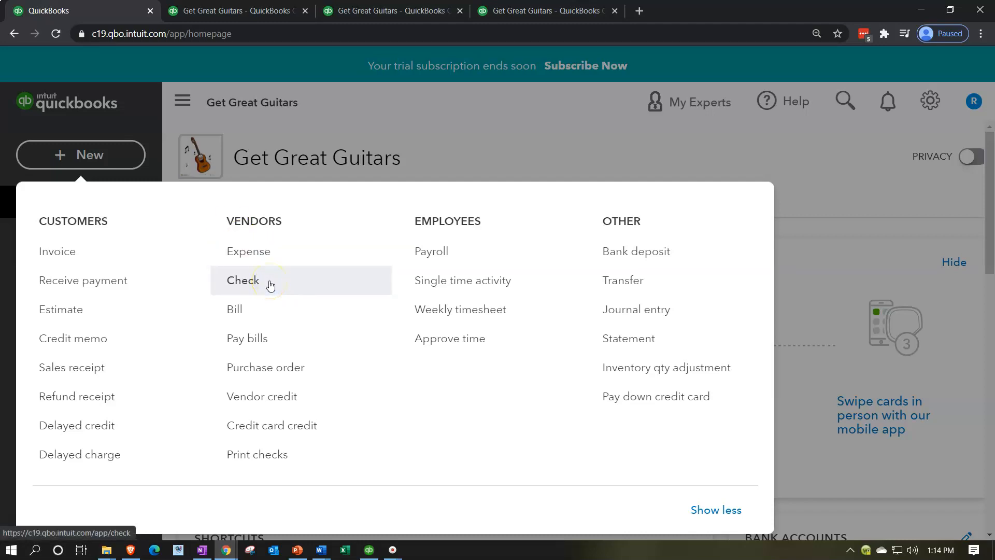
click(268, 264)
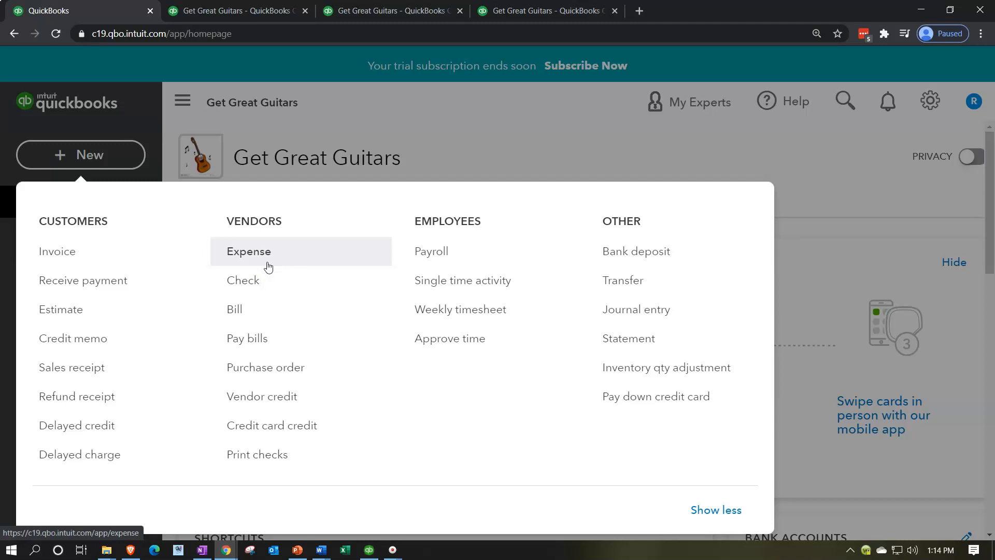
click(389, 162)
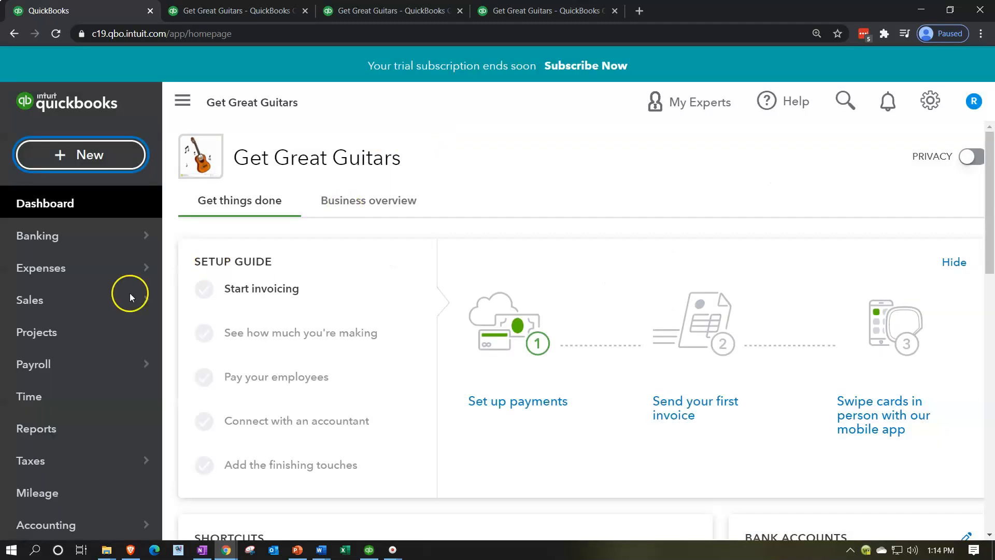
Open the Checking account's register from the Chart of Accounts.
mouse_move(65, 464)
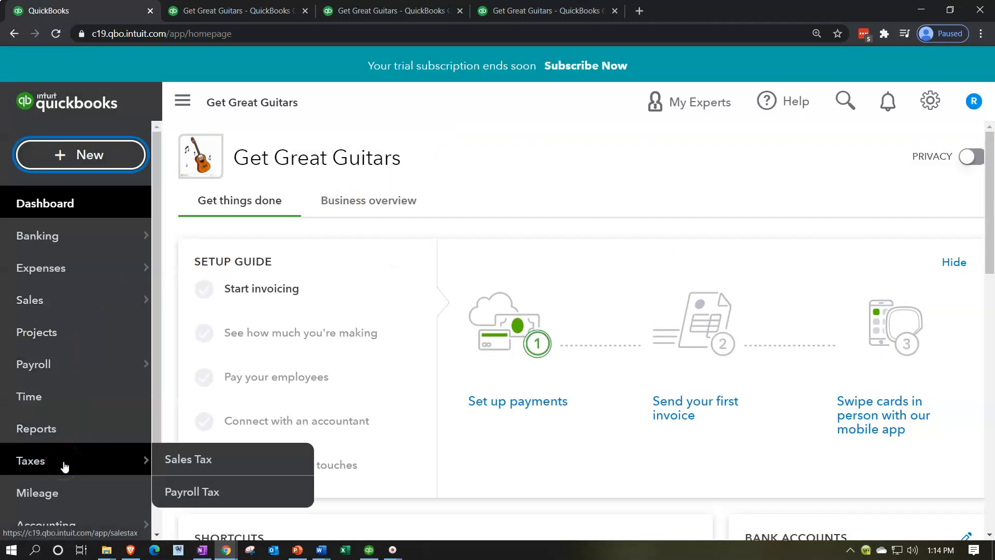
scroll(64, 454, down, 1)
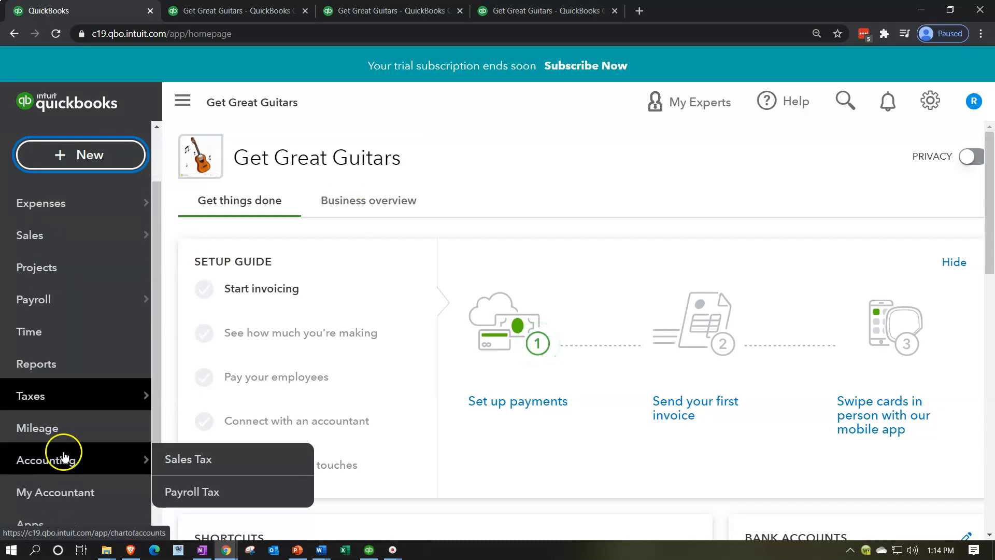
click(64, 459)
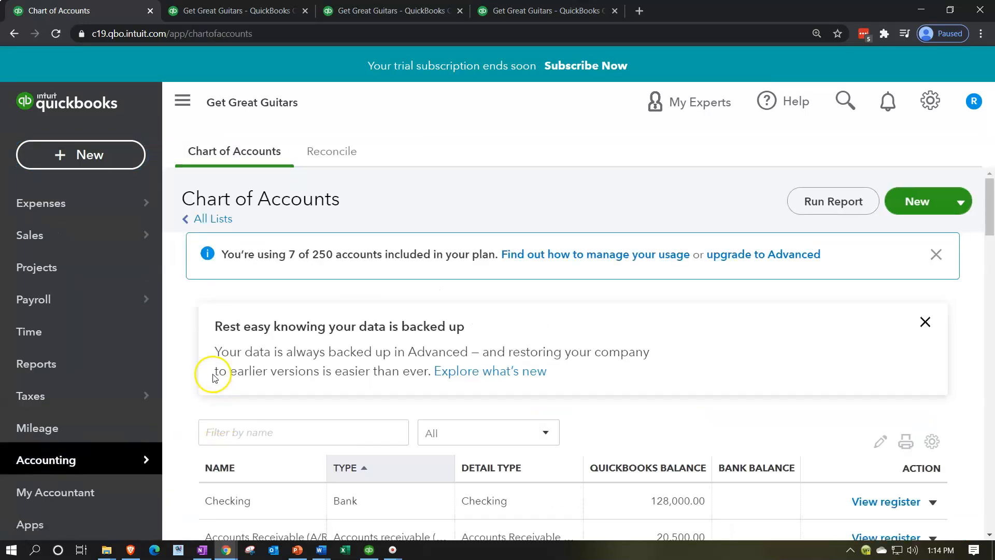
scroll(212, 377, down, 4)
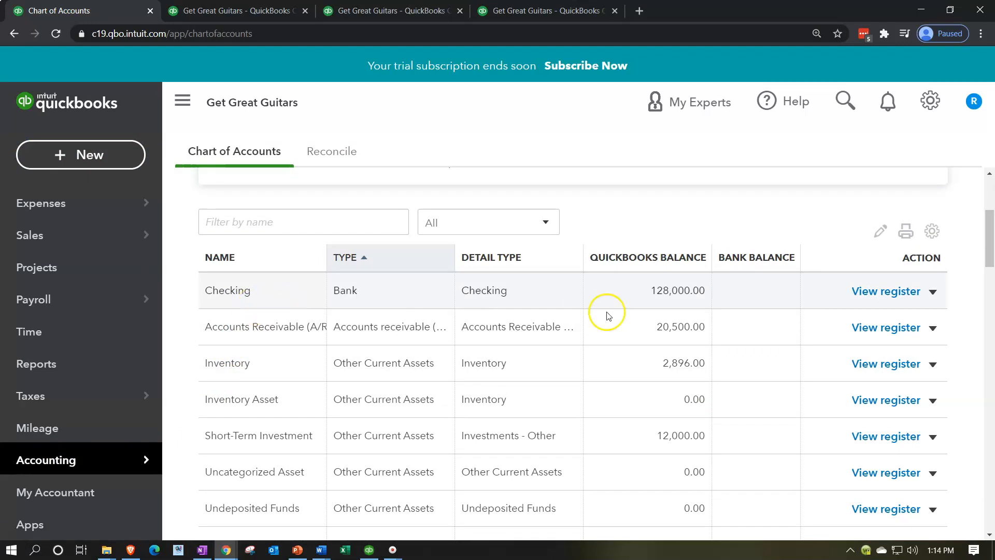
click(876, 291)
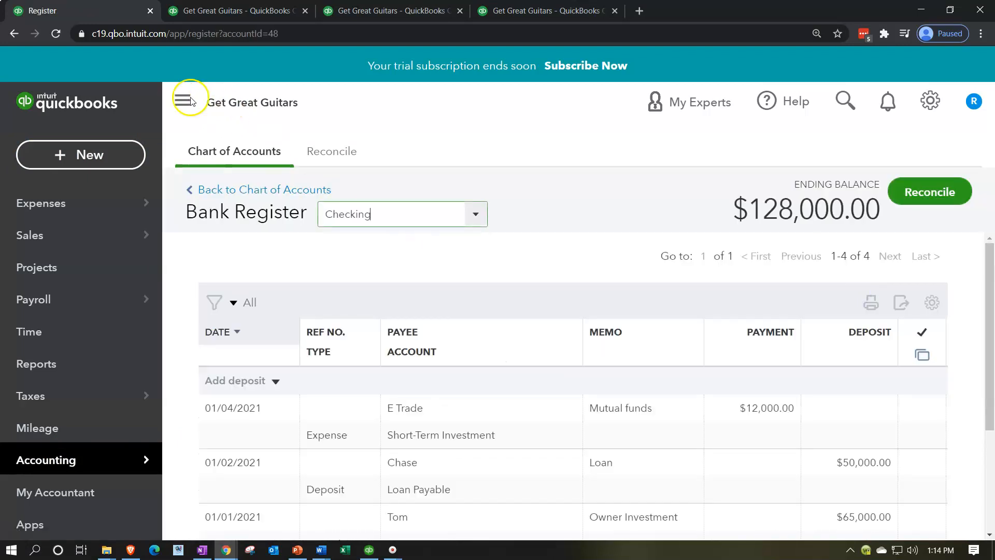
Start a new check in the Checking register, dated 01/09/2021 with reference number 1002.
click(184, 100)
scroll(176, 259, down, 1)
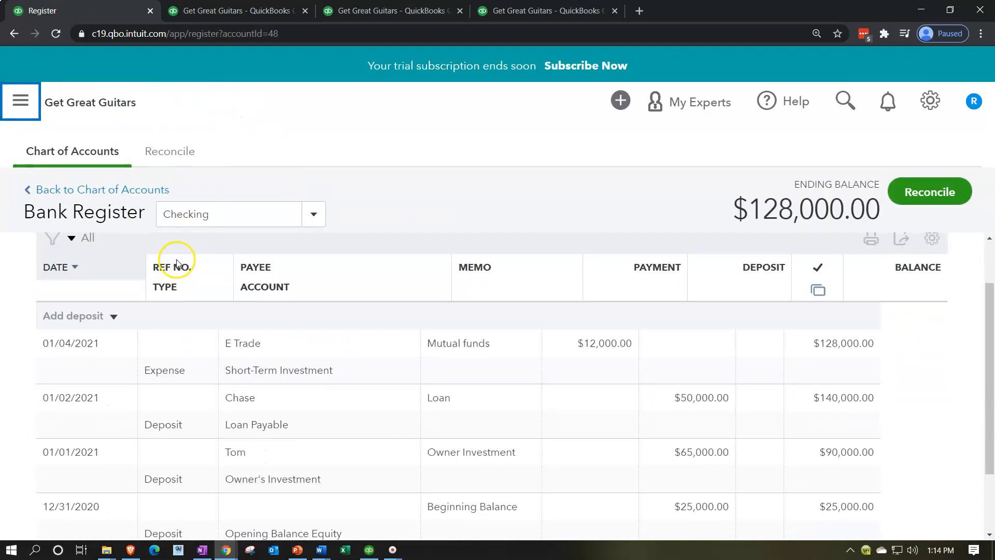
click(112, 322)
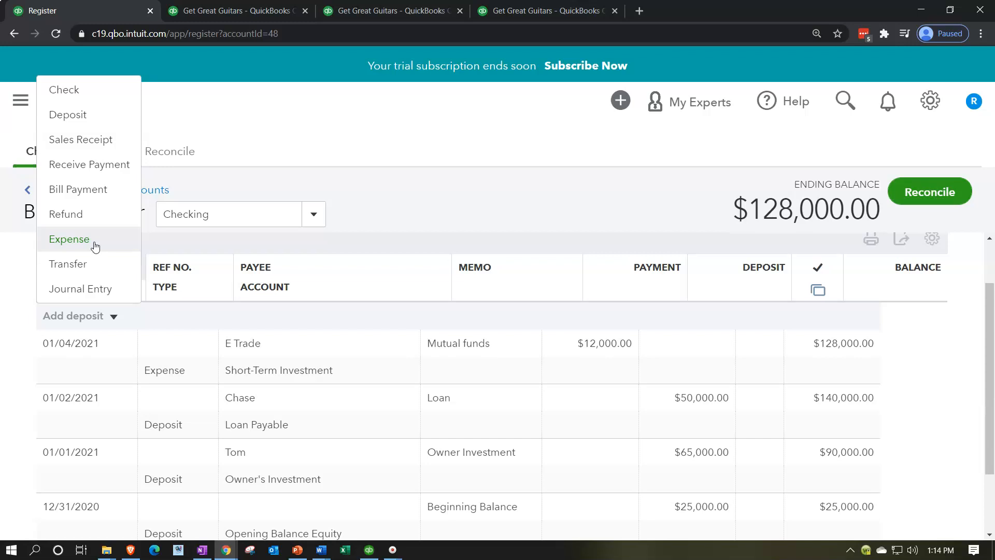
click(91, 100)
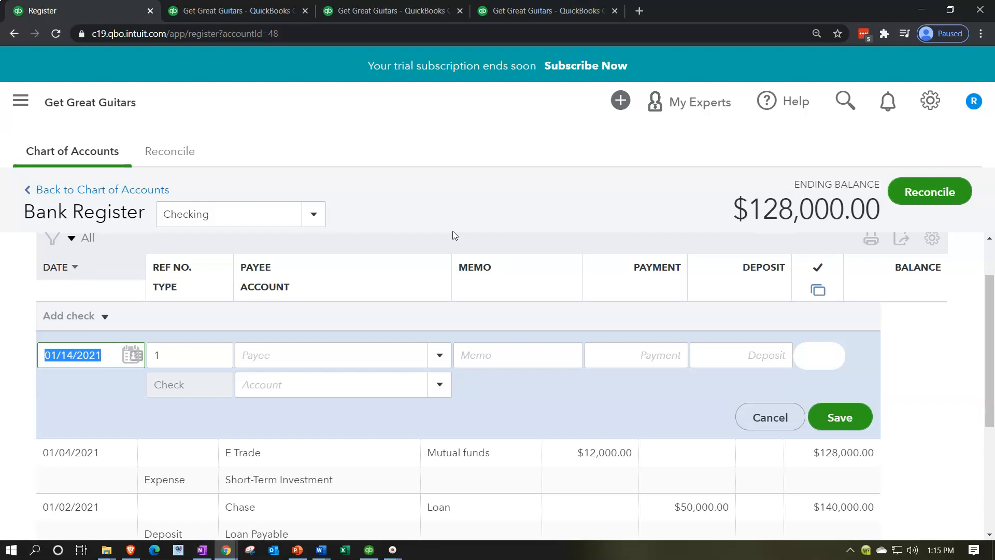
text(010921)
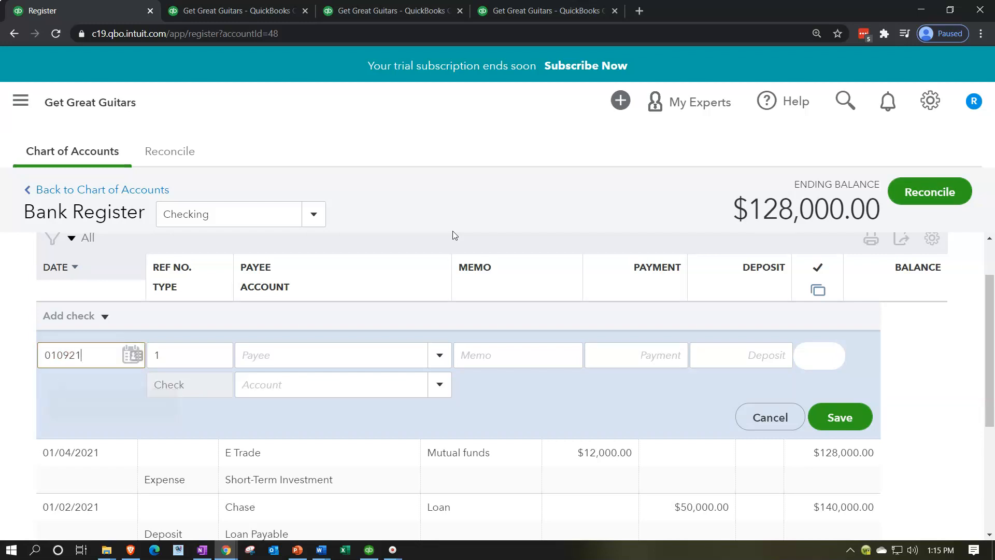
key(Tab)
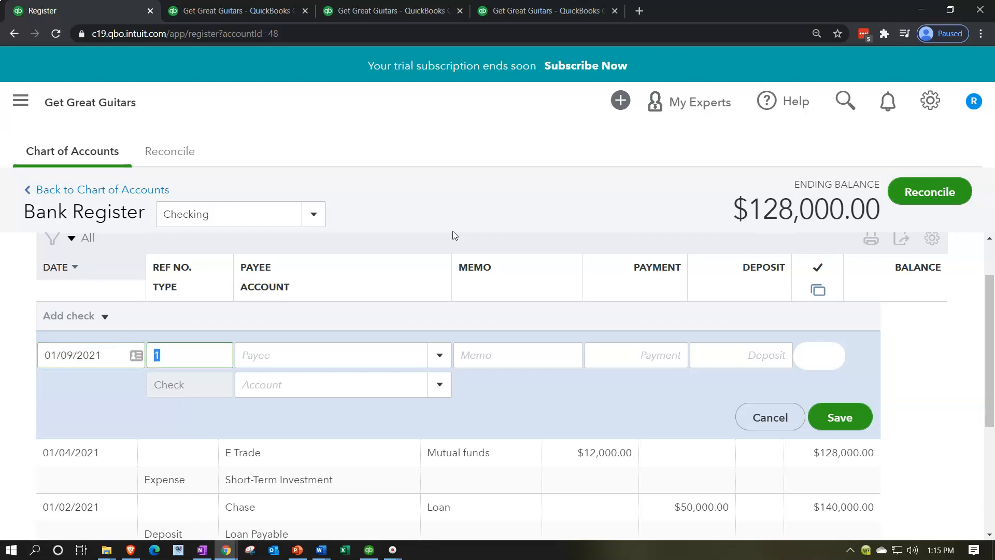
text(1002)
key(Tab)
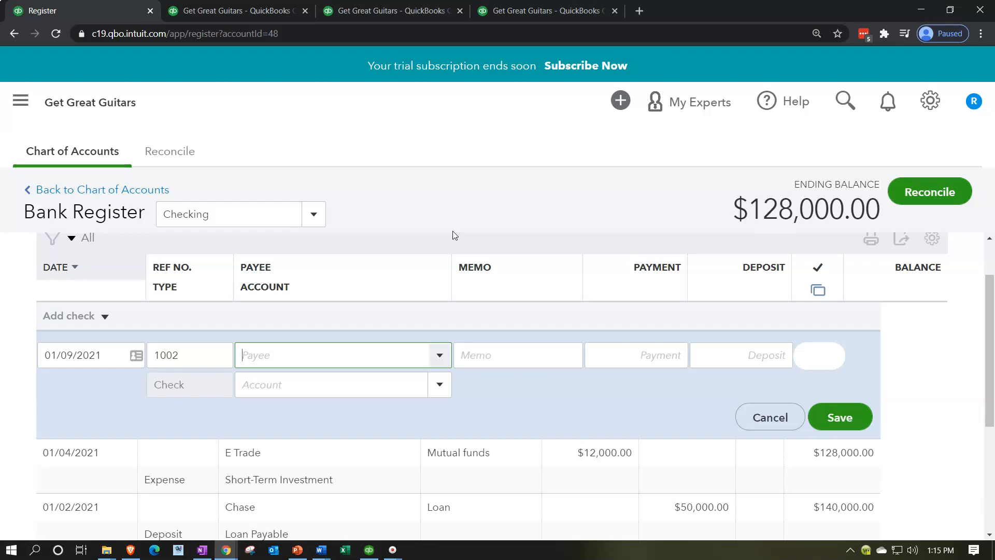
Enter Office Depot as the check's payee and save it as a new vendor.
text(Off)
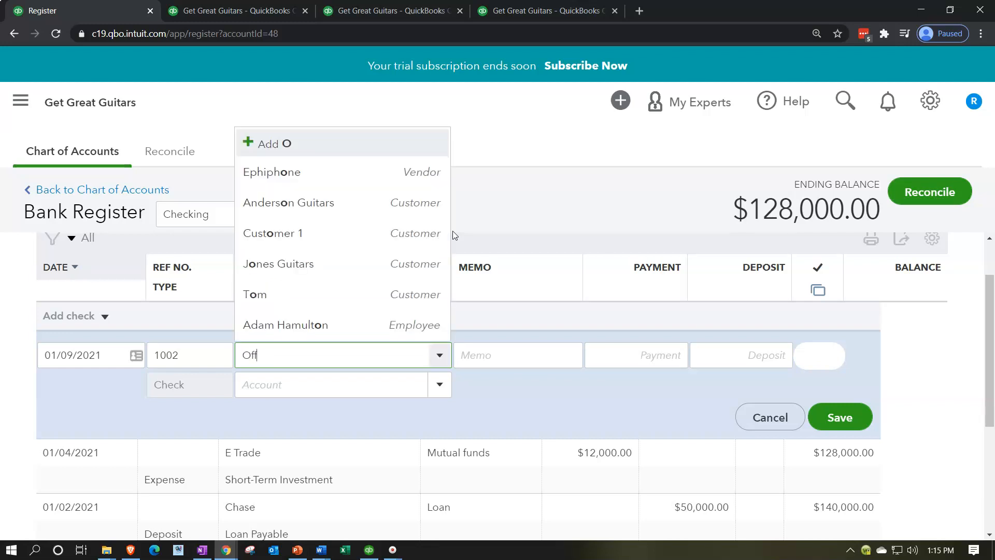
text(ice Depot)
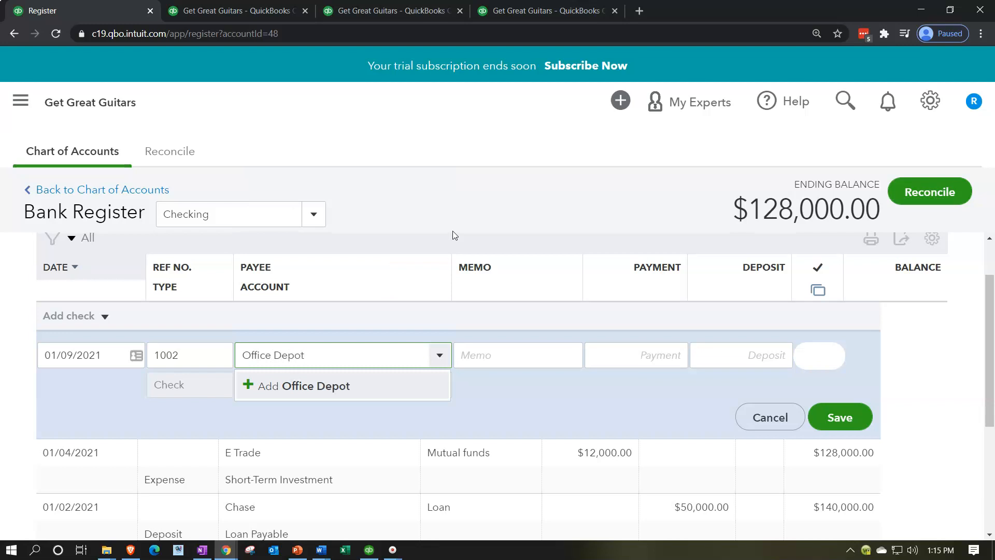
key(Return)
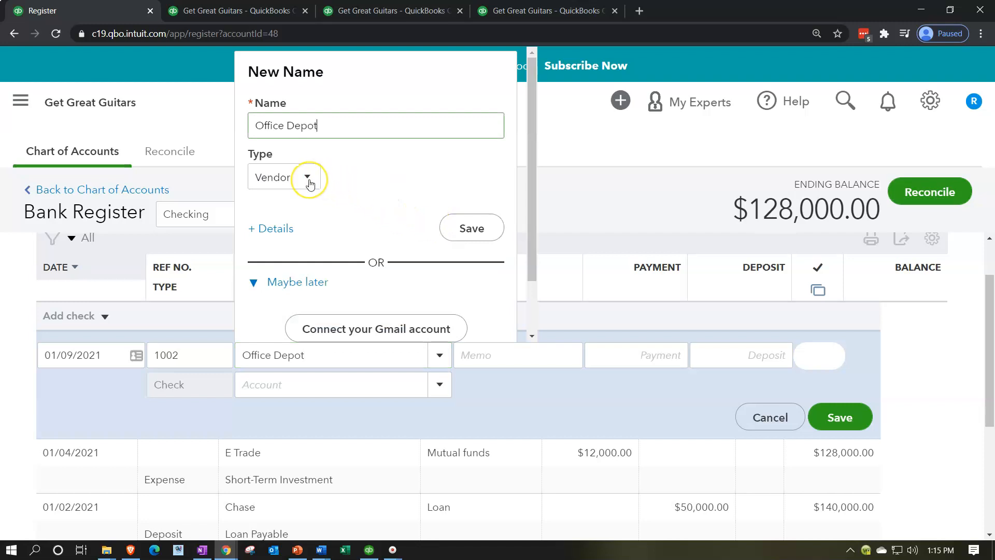
click(465, 229)
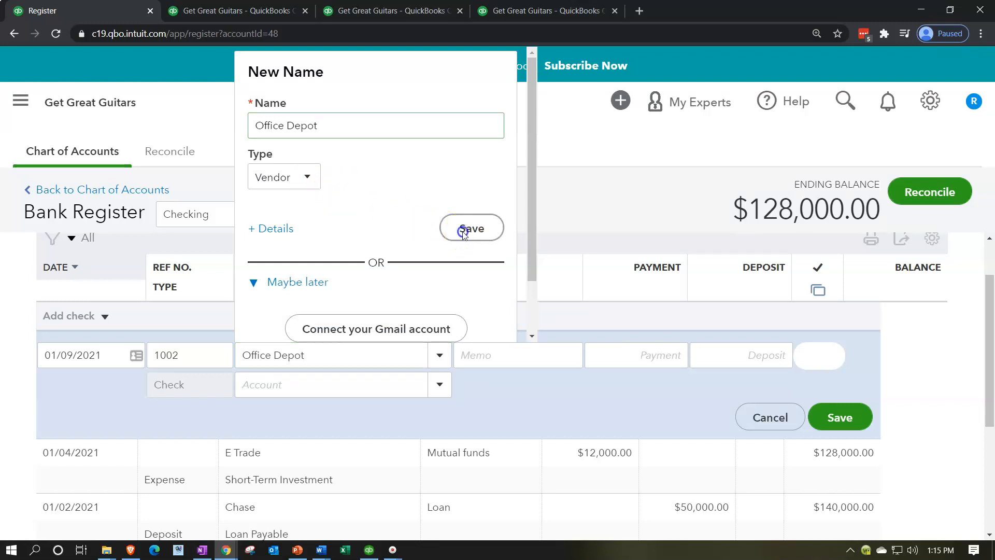
click(357, 368)
key(Tab)
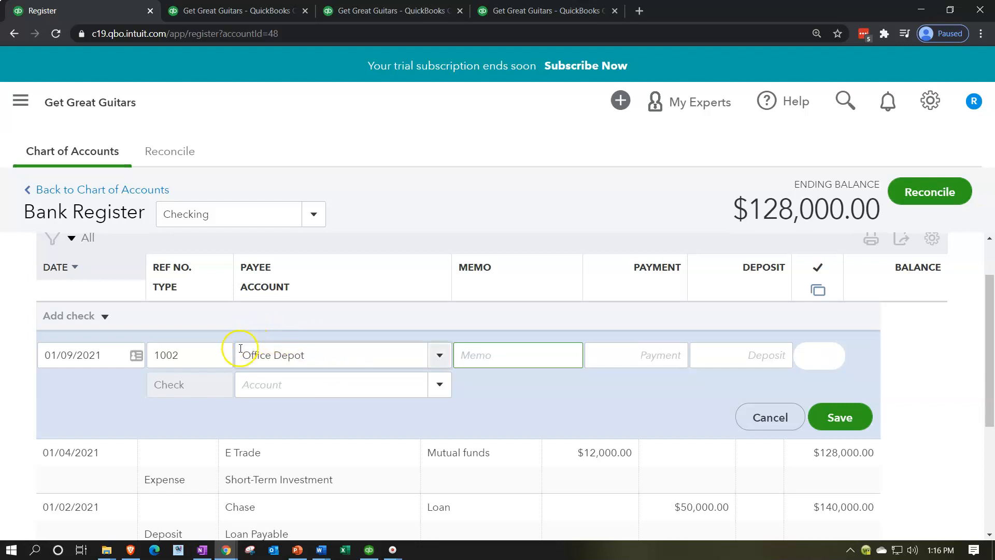
Give the check the memo "Purchase of furniture" and a payment amount of 18,000.
click(335, 375)
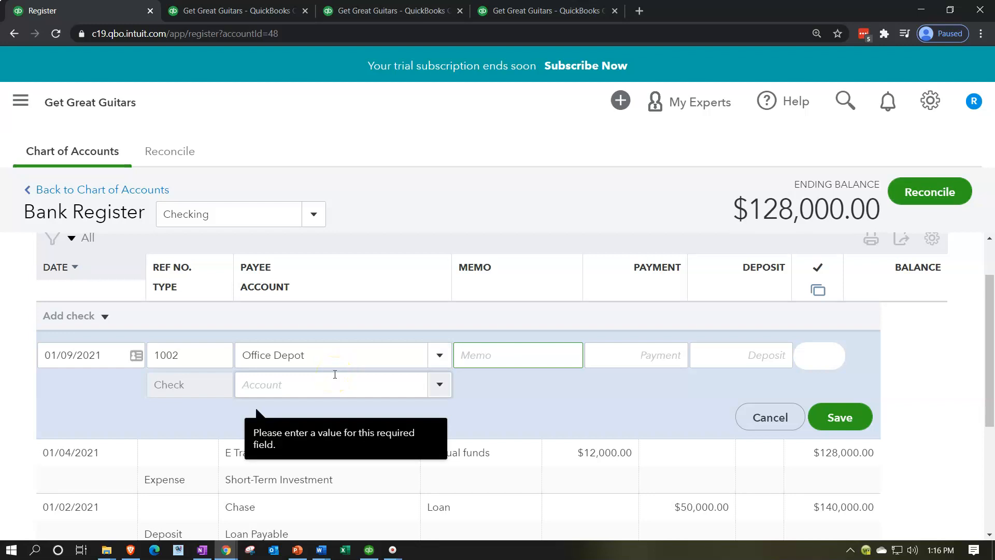
click(344, 355)
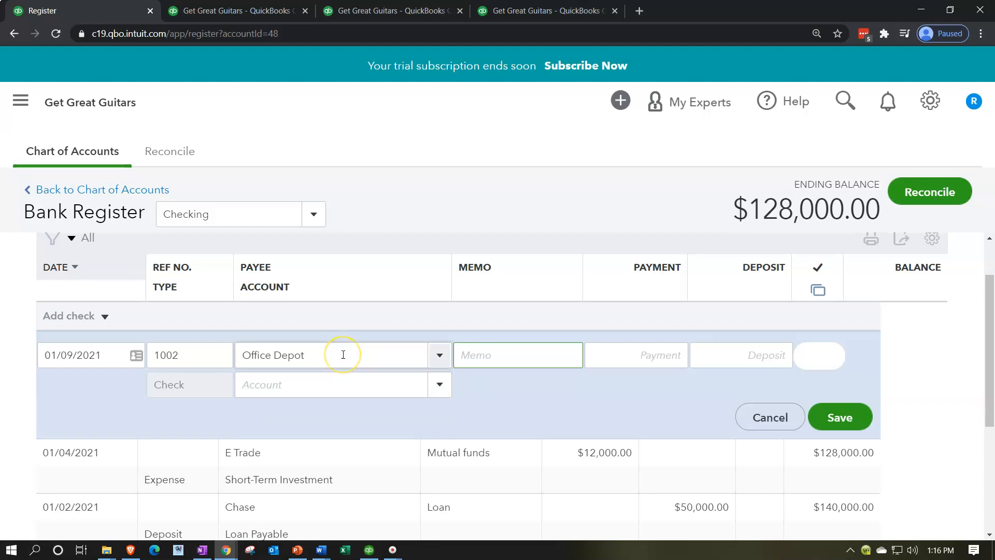
text(Purchase of furniture)
key(Tab)
text(18000)
key(Tab)
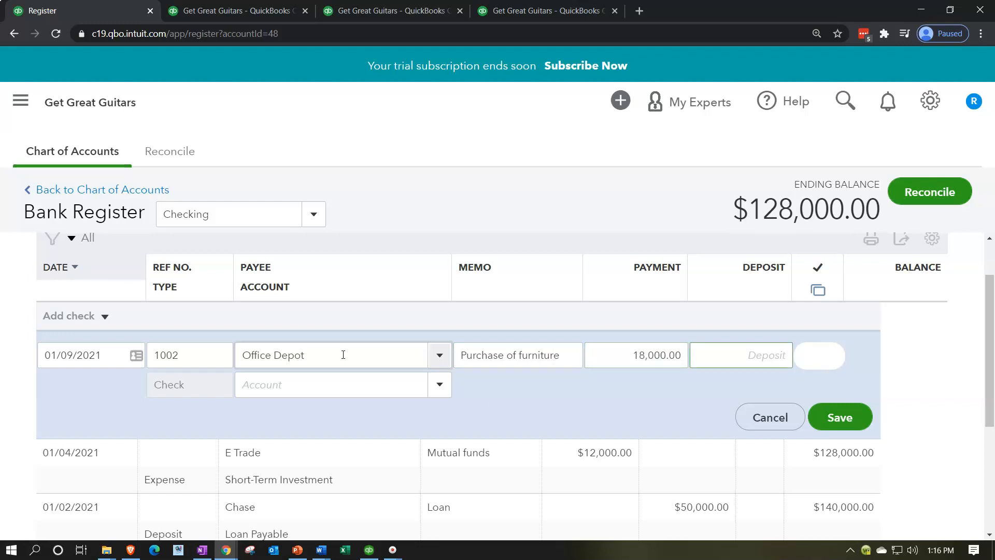
Assign the check to the Furniture & Equipment fixed asset account and save the transaction.
click(439, 384)
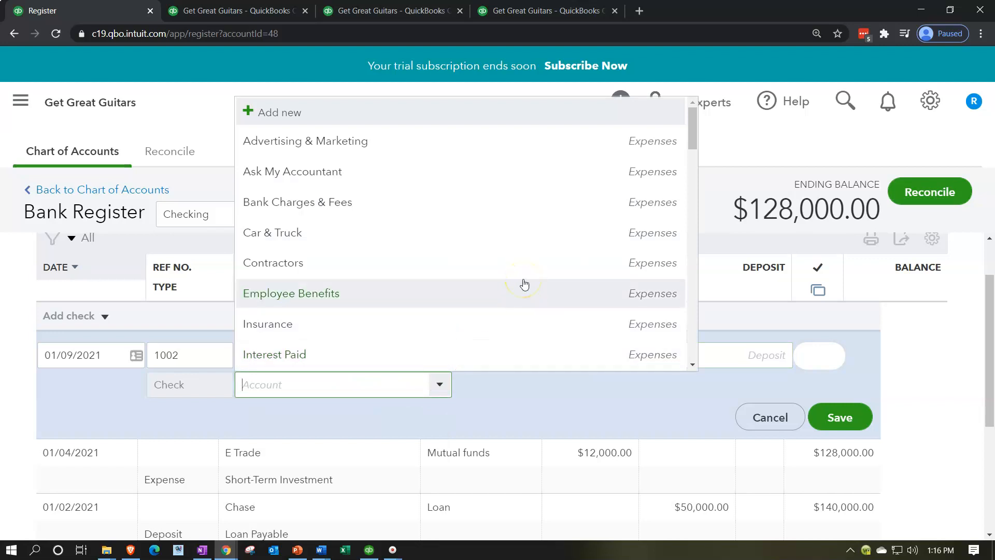
scroll(642, 229, down, 8)
scroll(651, 224, down, 9)
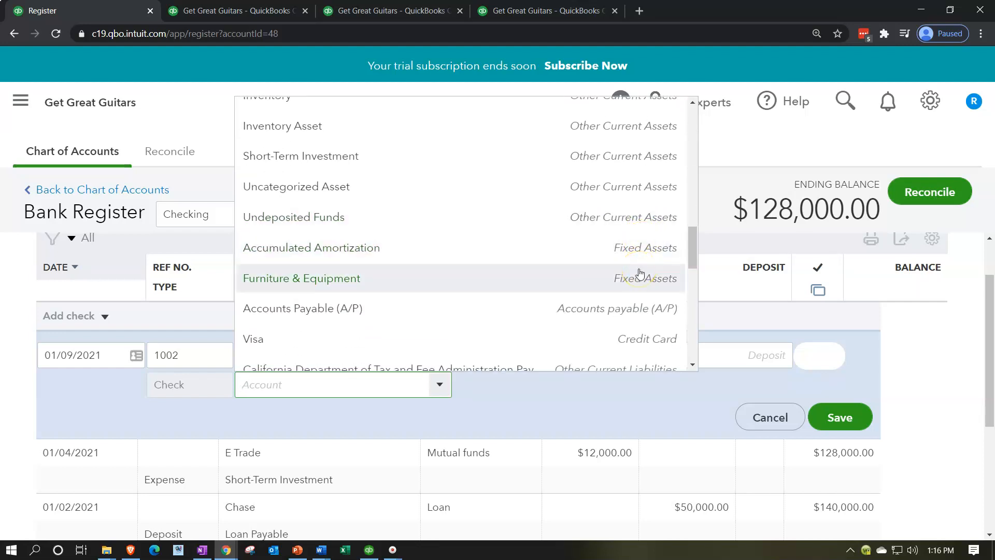
text(Furniture & Equipment)
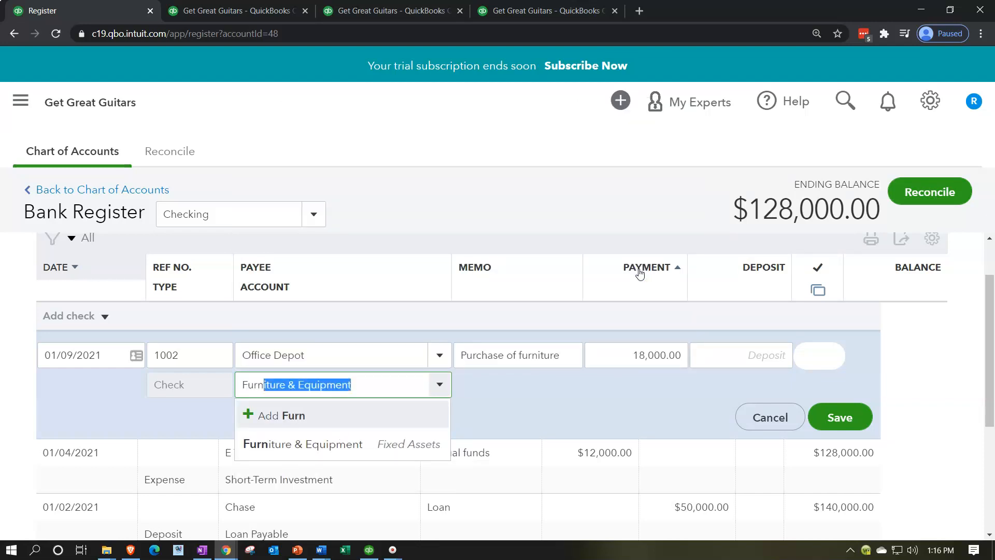
click(349, 444)
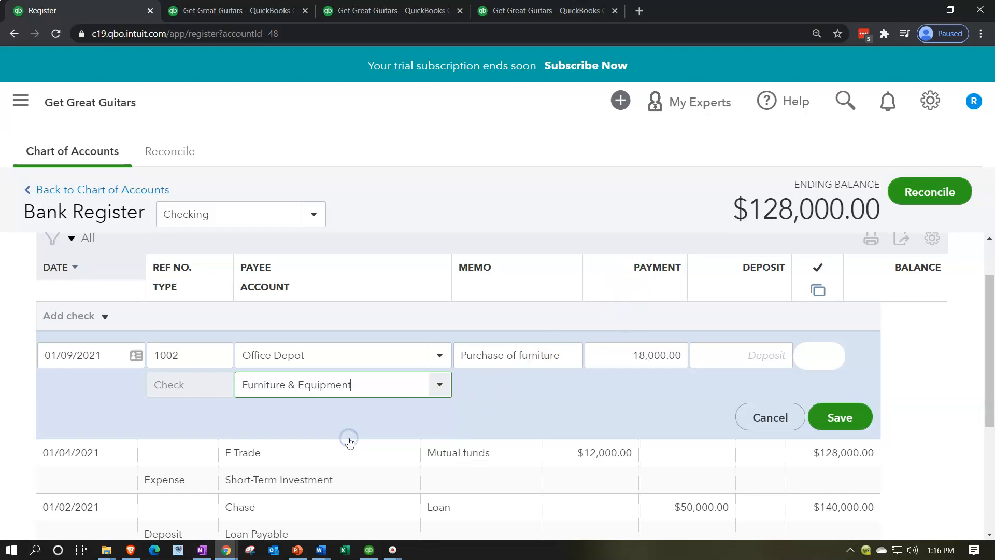
click(326, 384)
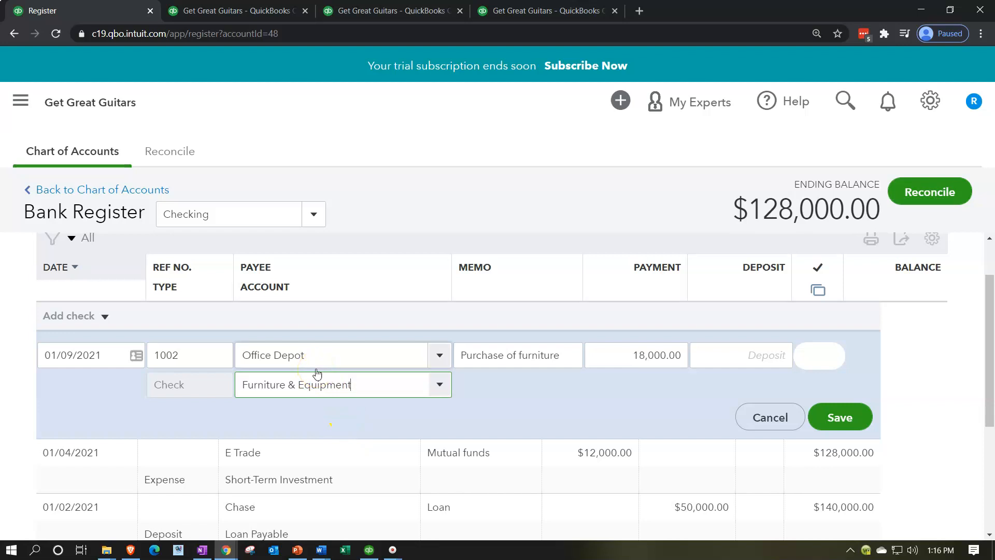
click(311, 394)
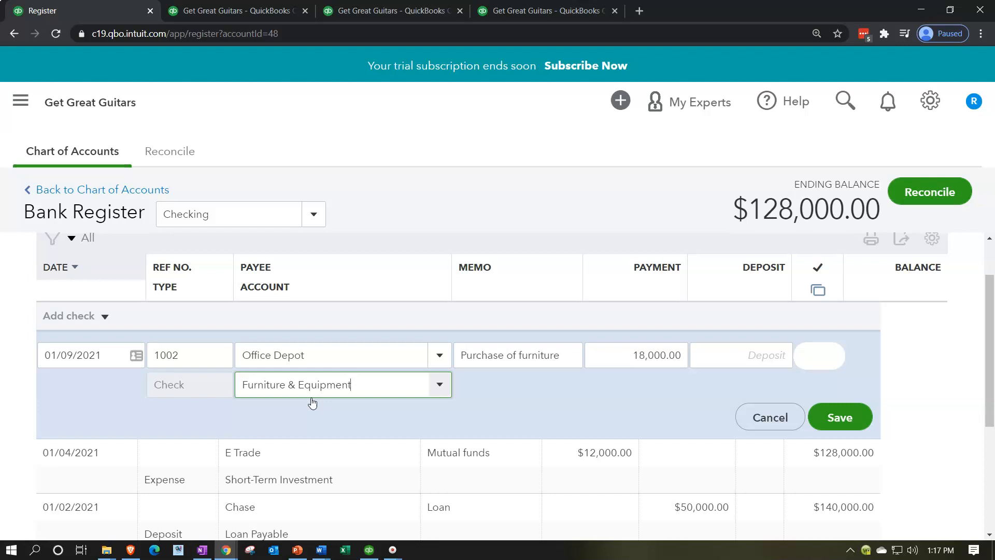
click(306, 383)
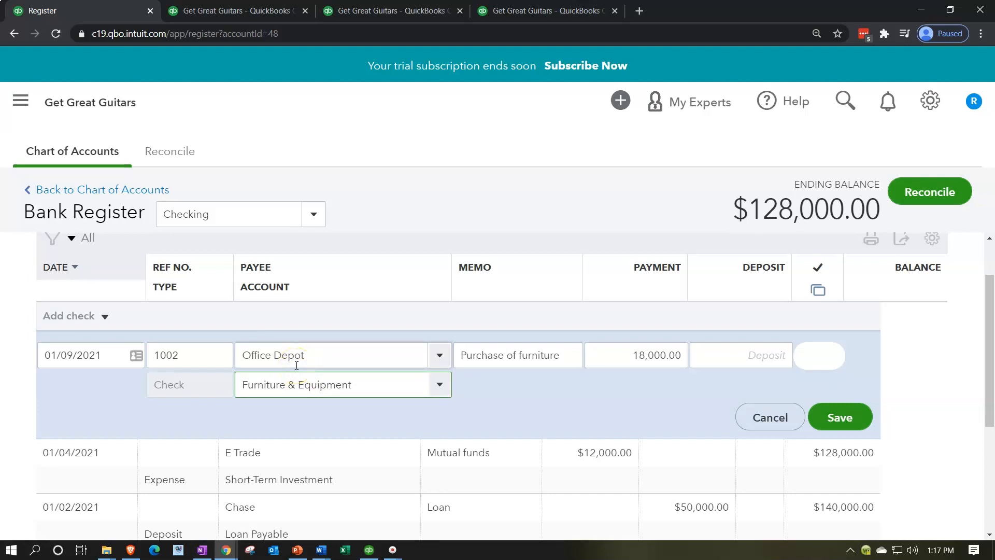
click(291, 401)
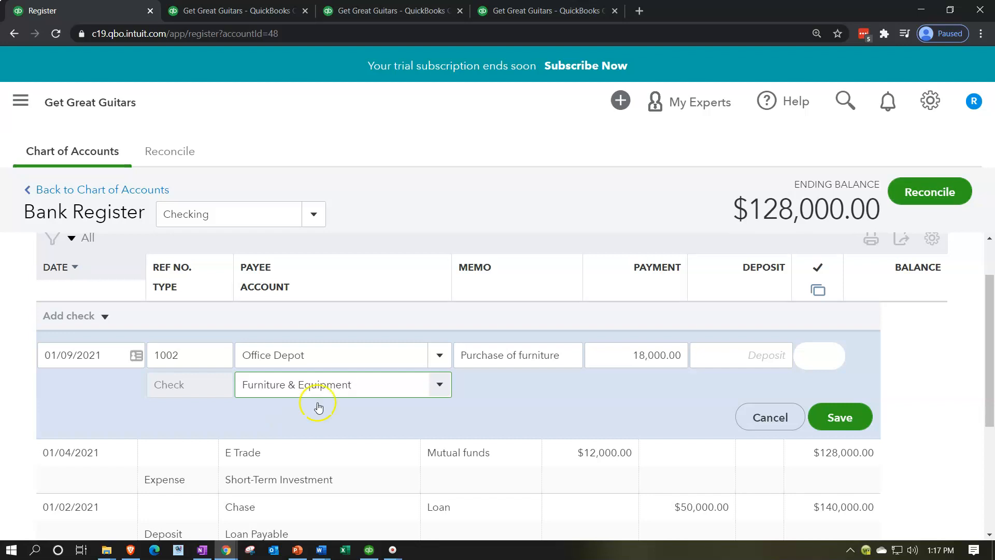
click(830, 424)
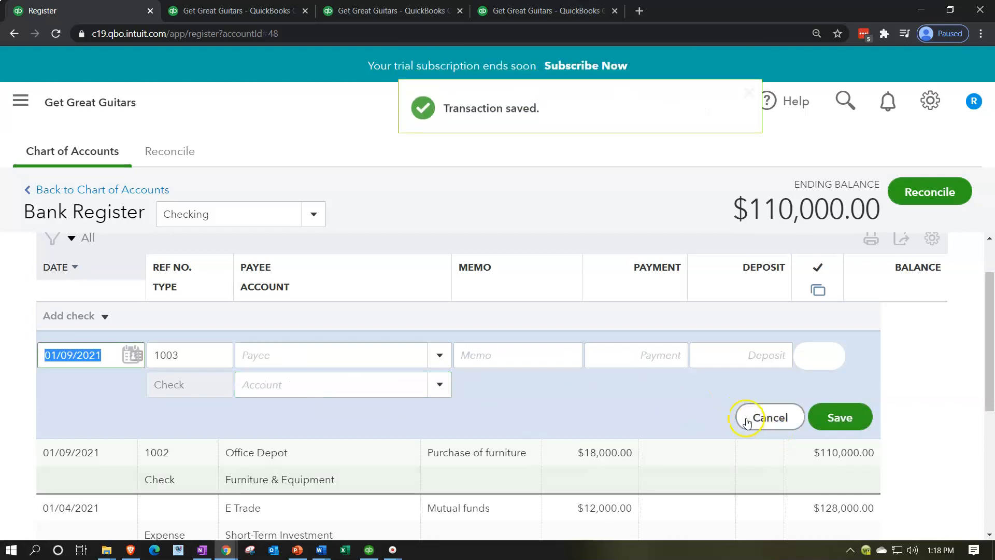
Switch to the Balance Sheet, rerun it, and review the Checking and fixed assets lines.
click(249, 12)
scroll(213, 300, up, 5)
scroll(212, 302, up, 3)
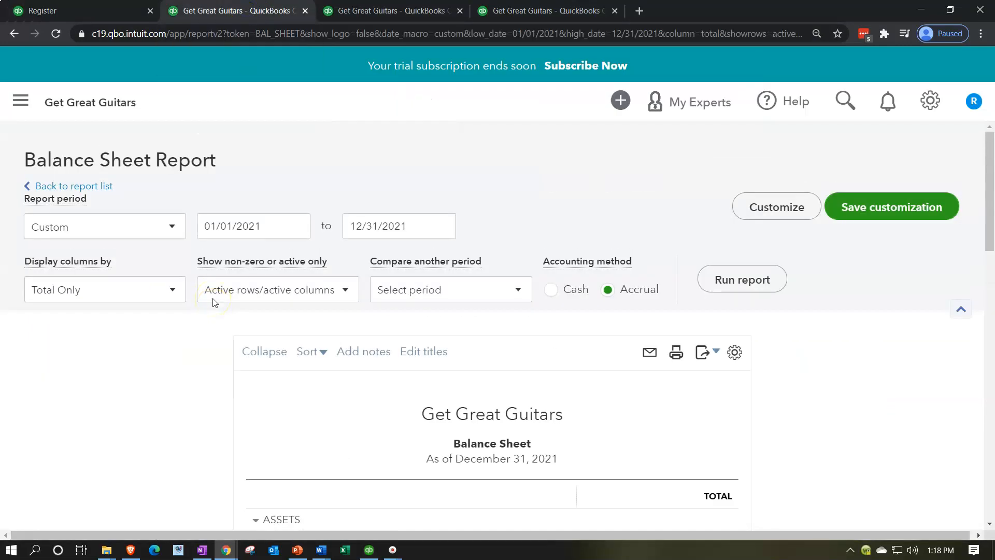
click(732, 285)
scroll(732, 286, down, 3)
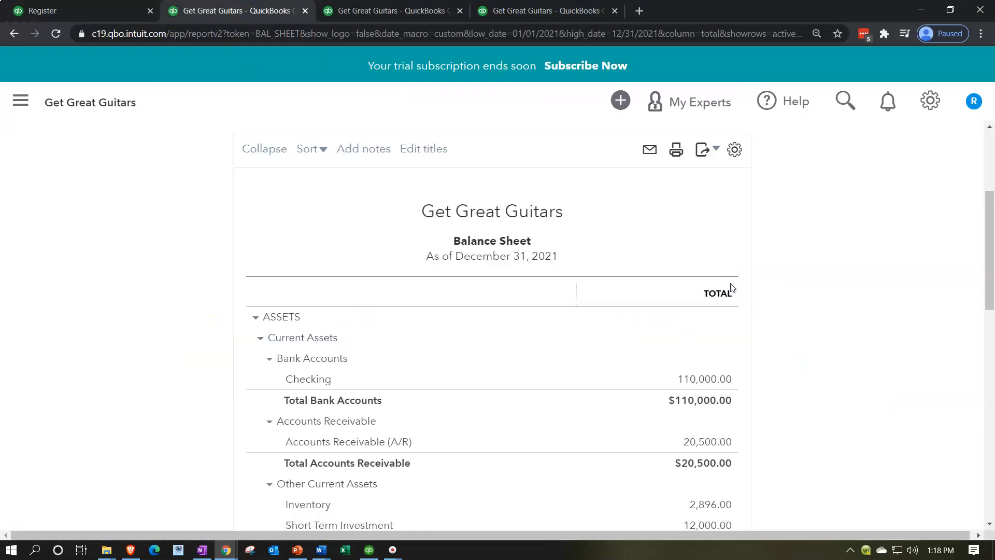
scroll(174, 319, down, 4)
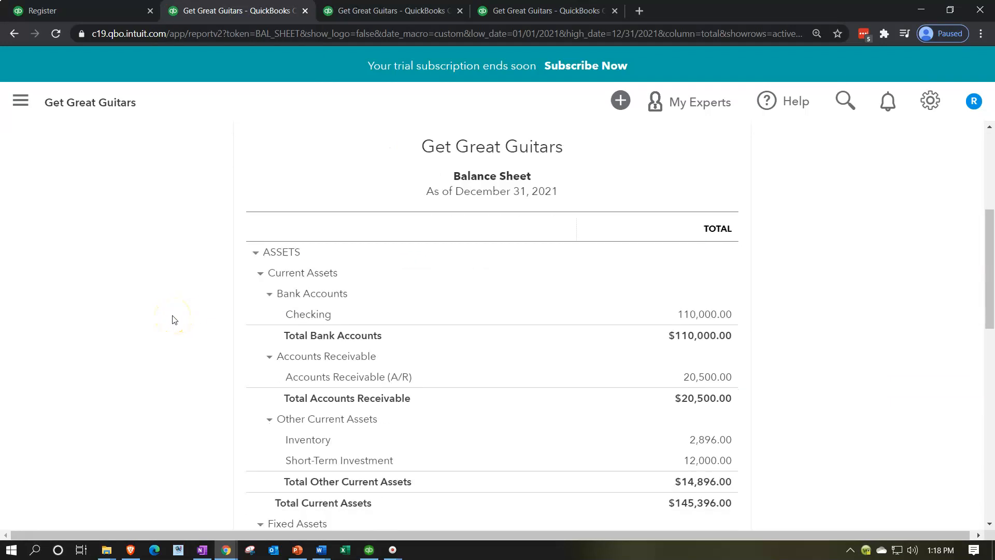
scroll(174, 319, down, 1)
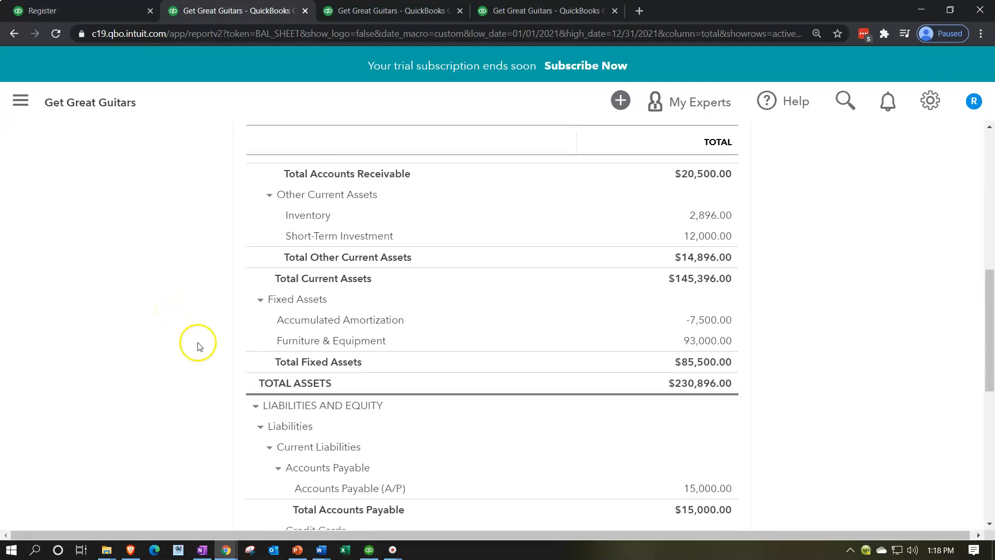
Open the transaction detail behind the Furniture & Equipment balance and examine the Office Depot check.
click(691, 347)
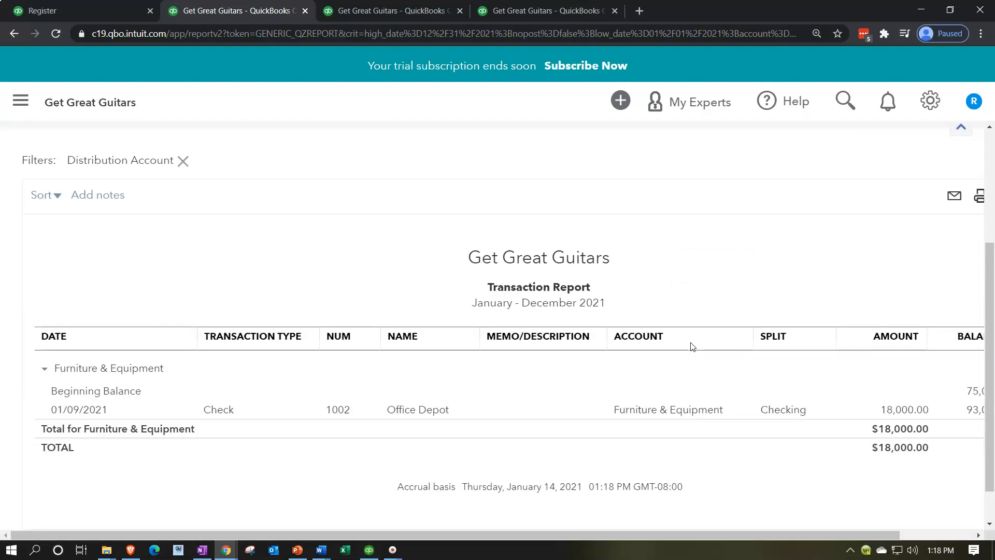
key(ctrl+minus)
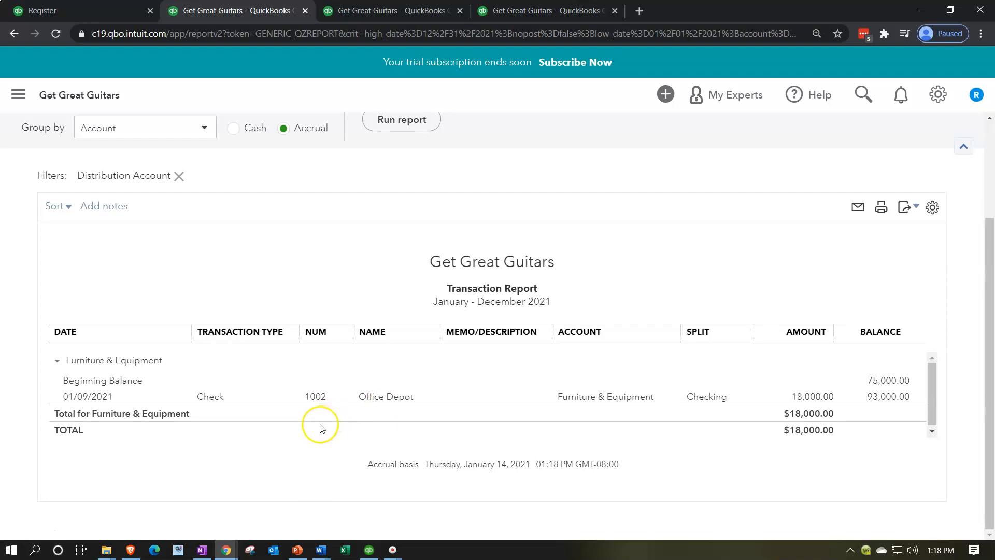
scroll(319, 428, up, 3)
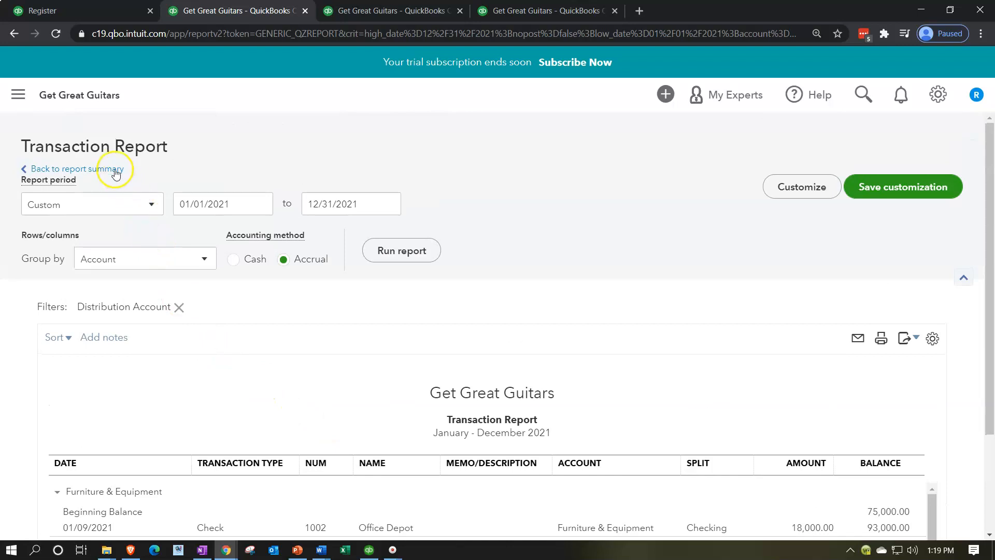
scroll(140, 302, down, 3)
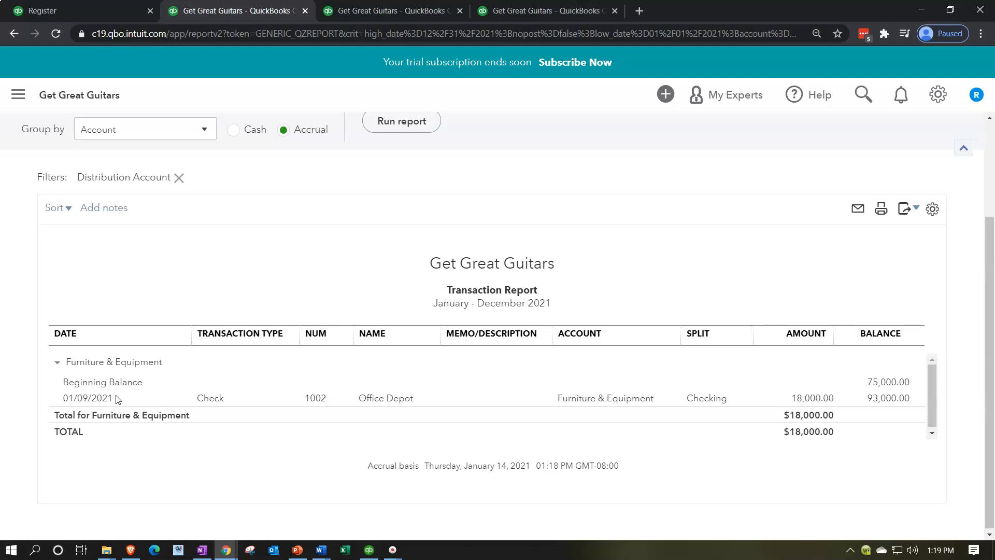
scroll(116, 399, up, 3)
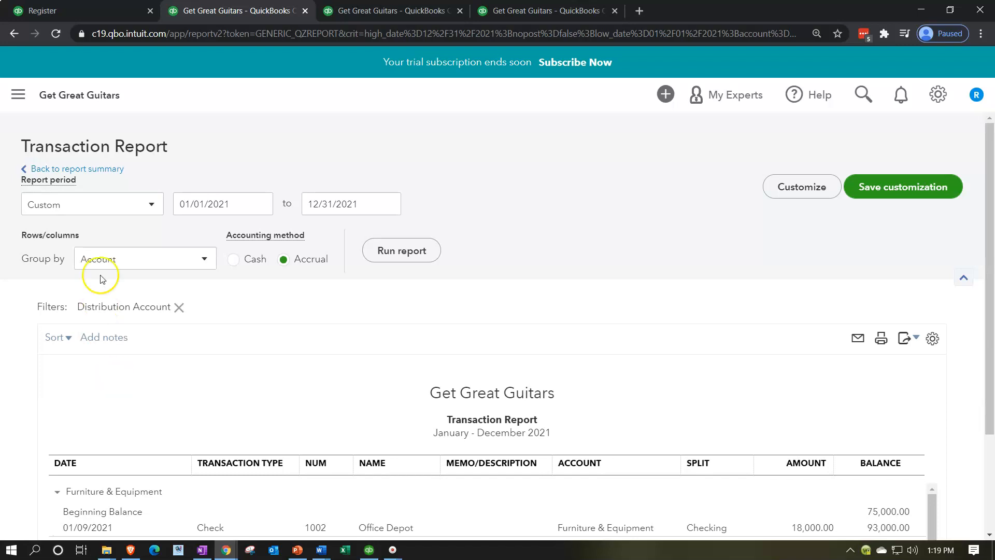
Return to the Balance Sheet and open the transaction detail behind the Checking balance.
click(104, 171)
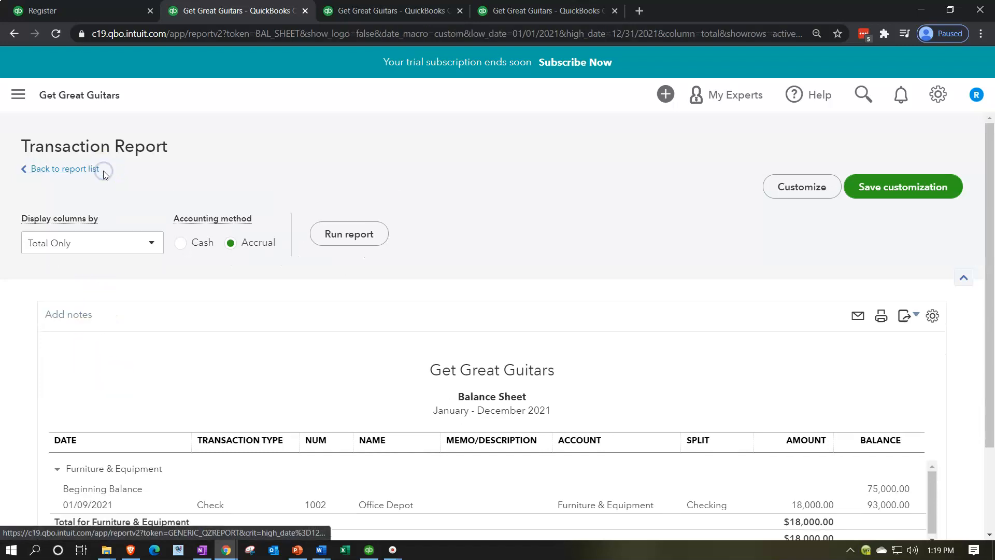
scroll(226, 414, up, 5)
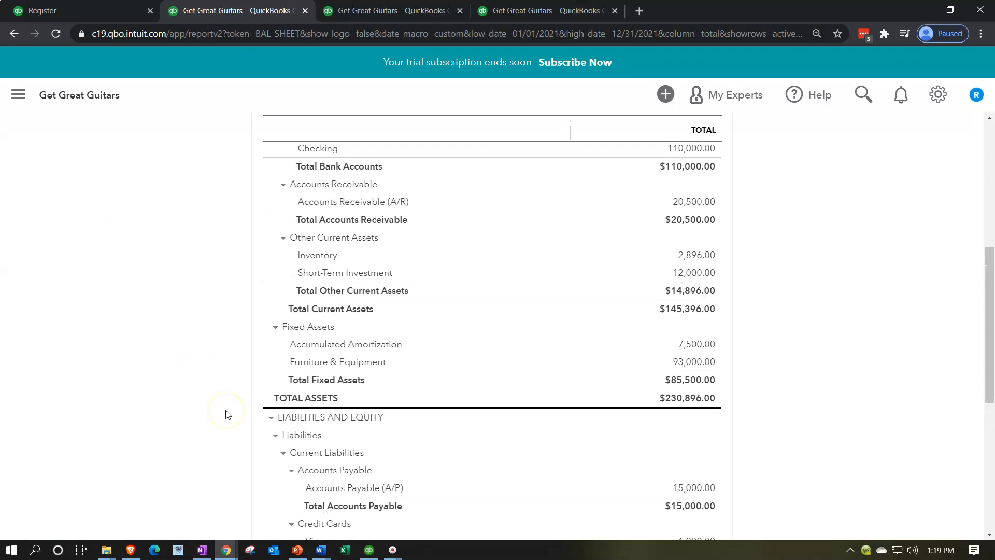
click(684, 304)
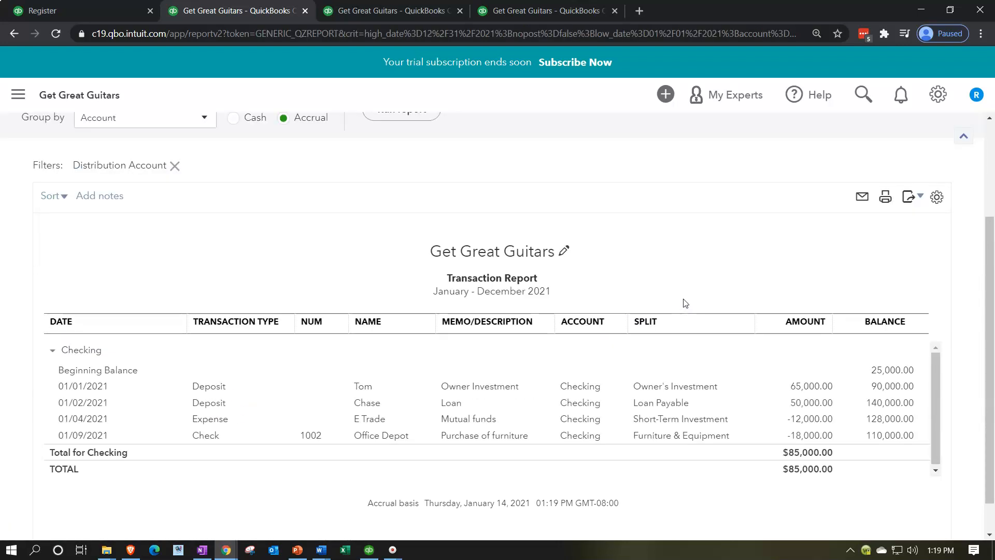
Open check 1002 to Office Depot from the Checking detail, examine its print option, close it, and return to the Balance Sheet.
click(315, 436)
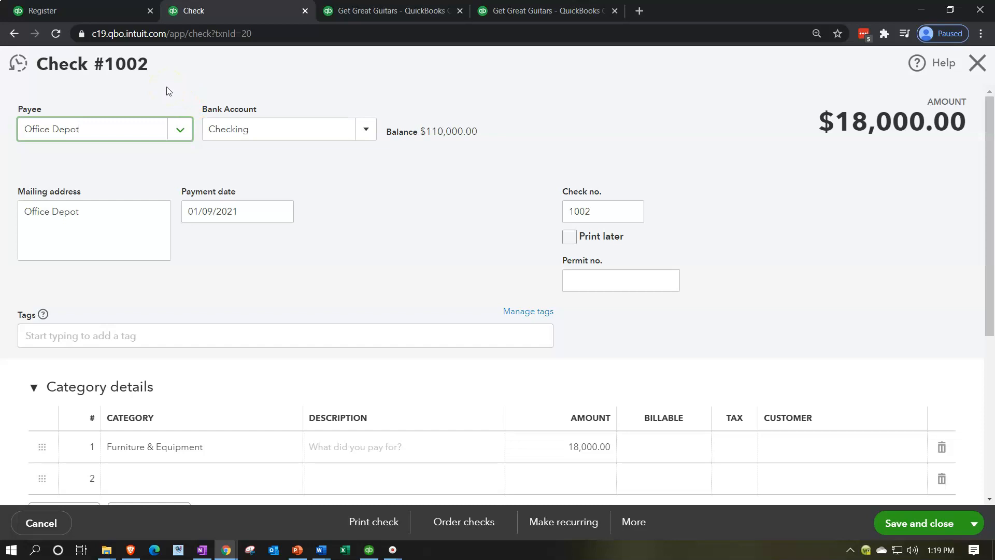
click(571, 239)
click(443, 241)
click(978, 62)
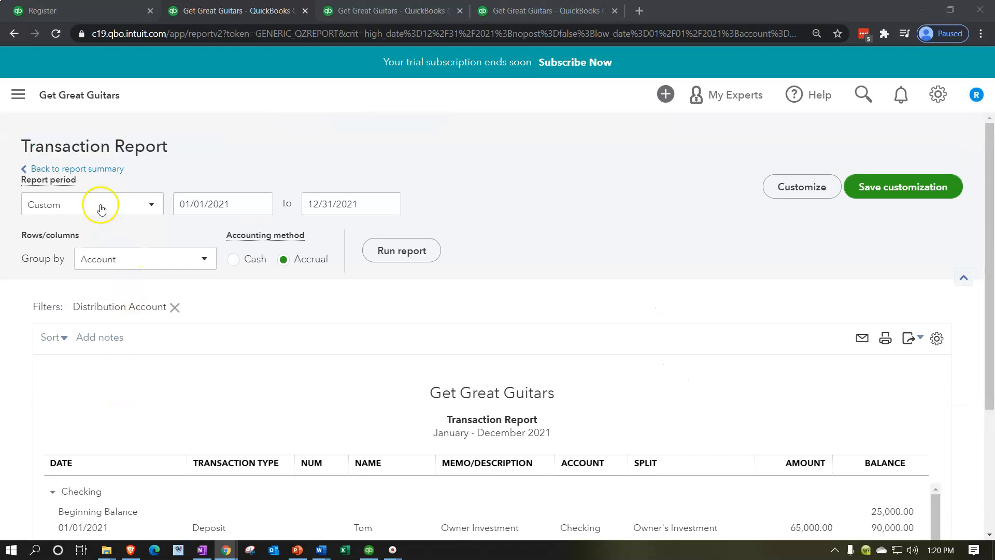
click(90, 169)
scroll(46, 254, down, 4)
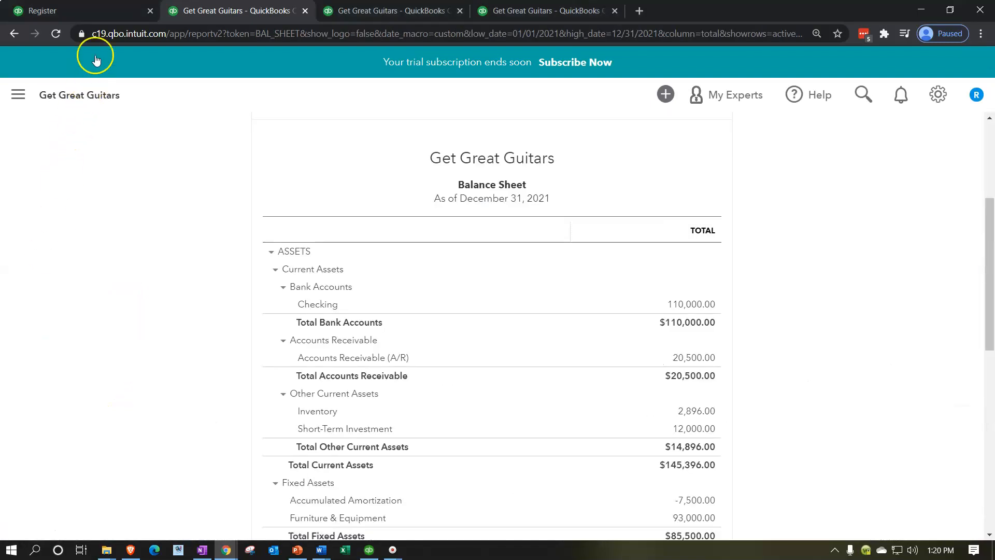
Go back to the Checking register and start a new vendor check on the full check form.
click(89, 11)
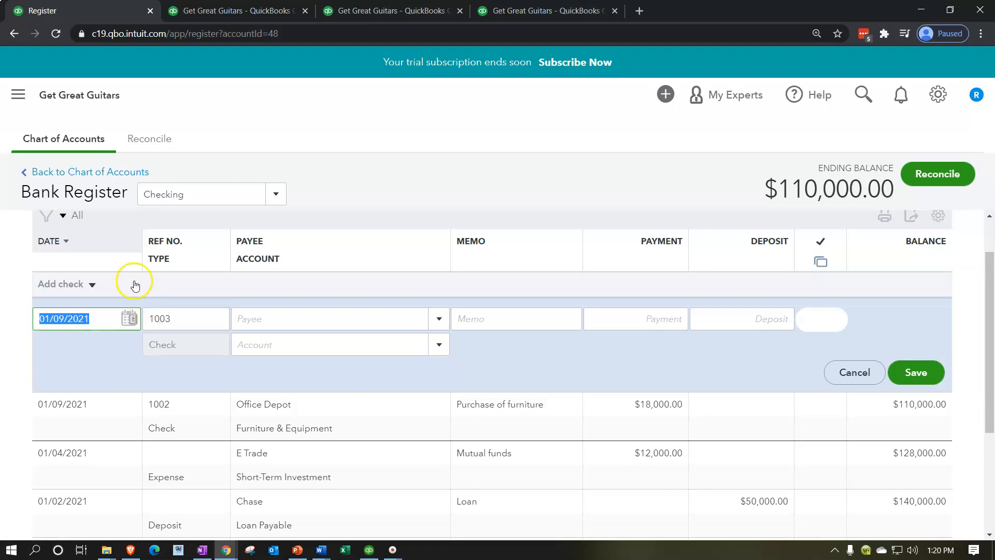
click(21, 109)
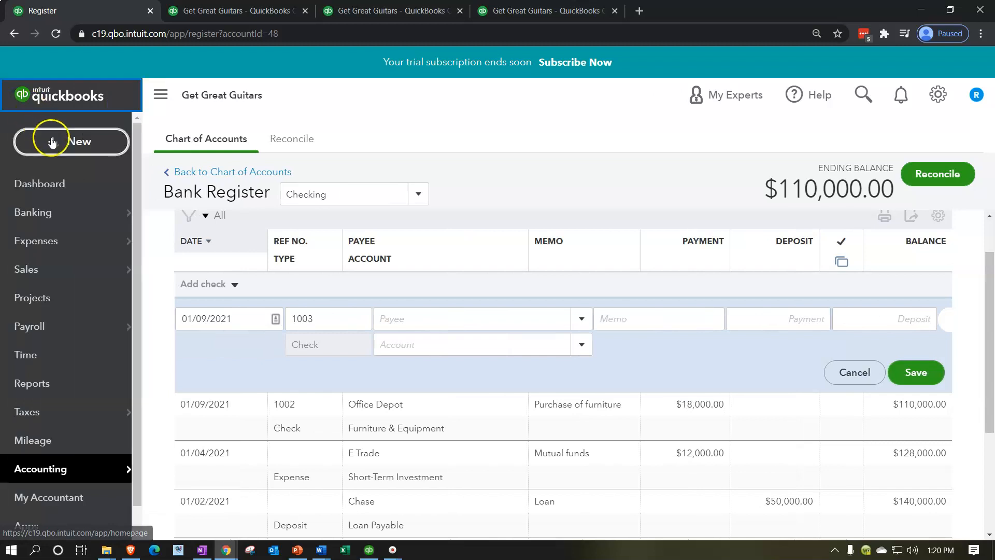
click(54, 142)
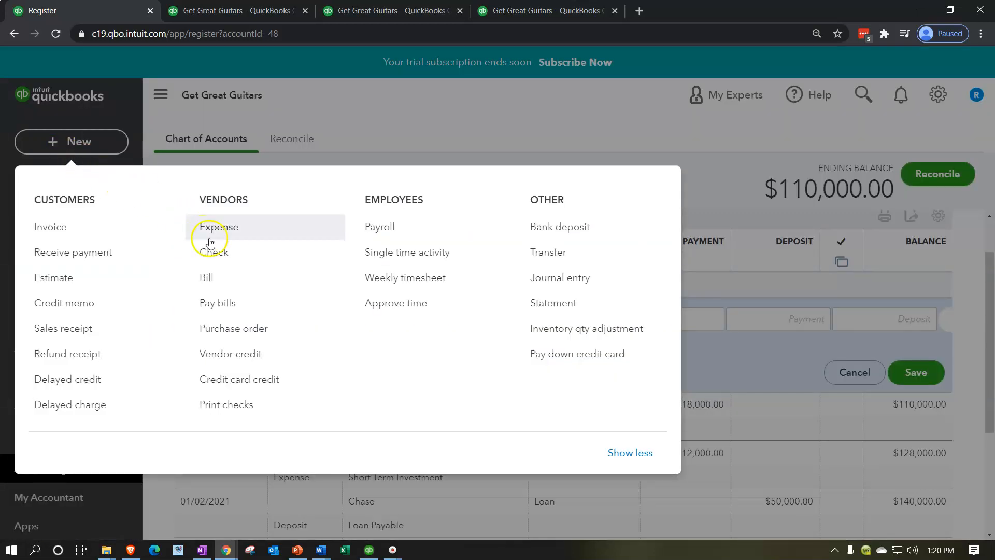
click(234, 254)
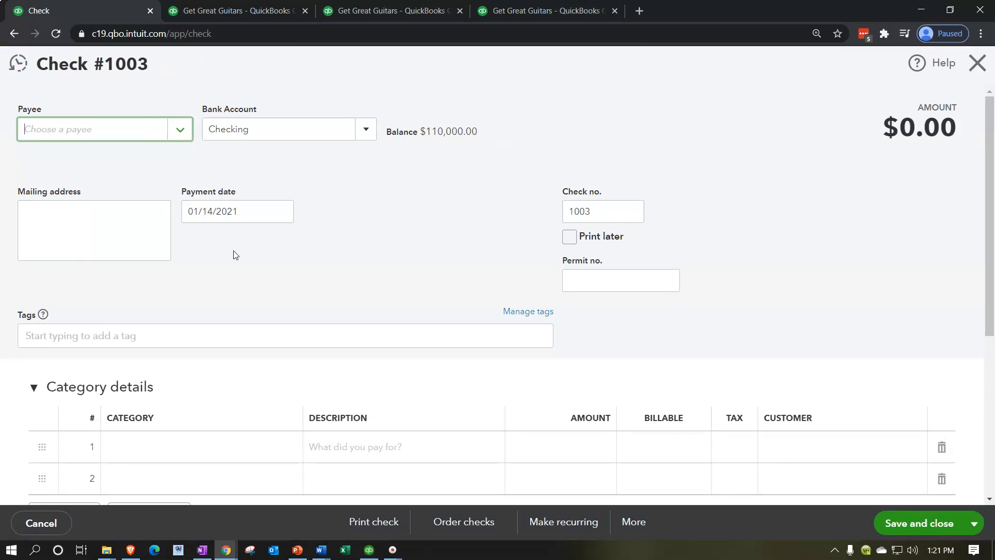
Enter Amazon as the check's payee and save it as a new vendor.
text(Ama)
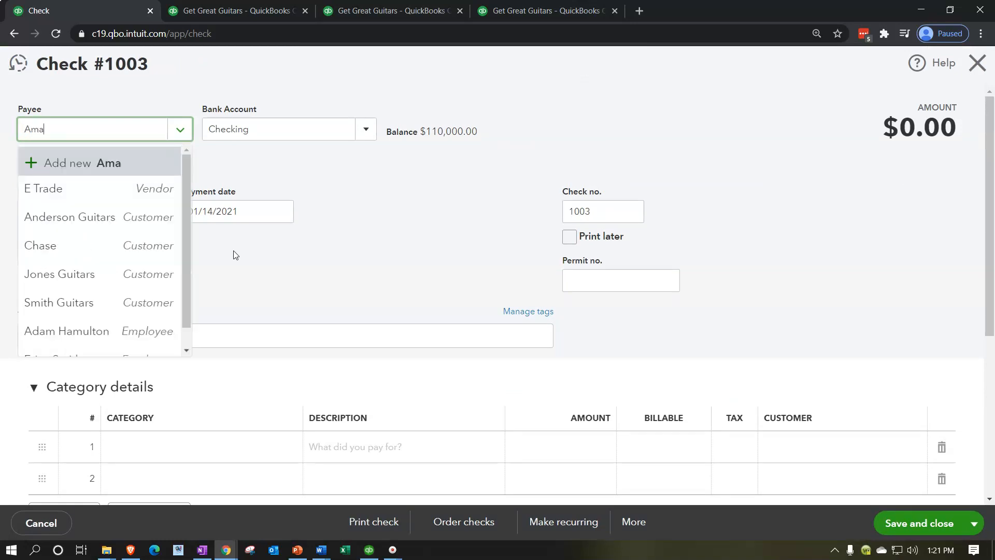
text(zon)
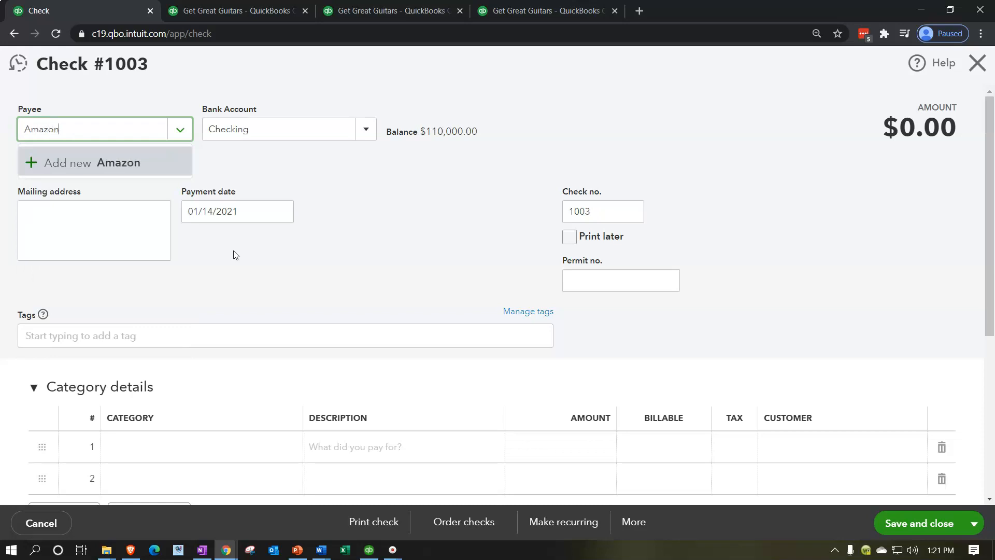
key(Return)
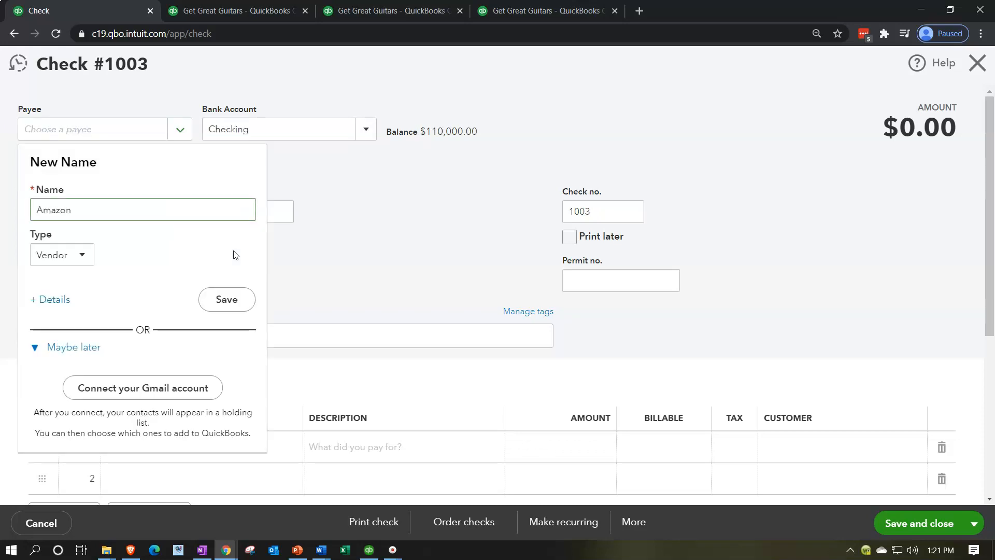
click(214, 299)
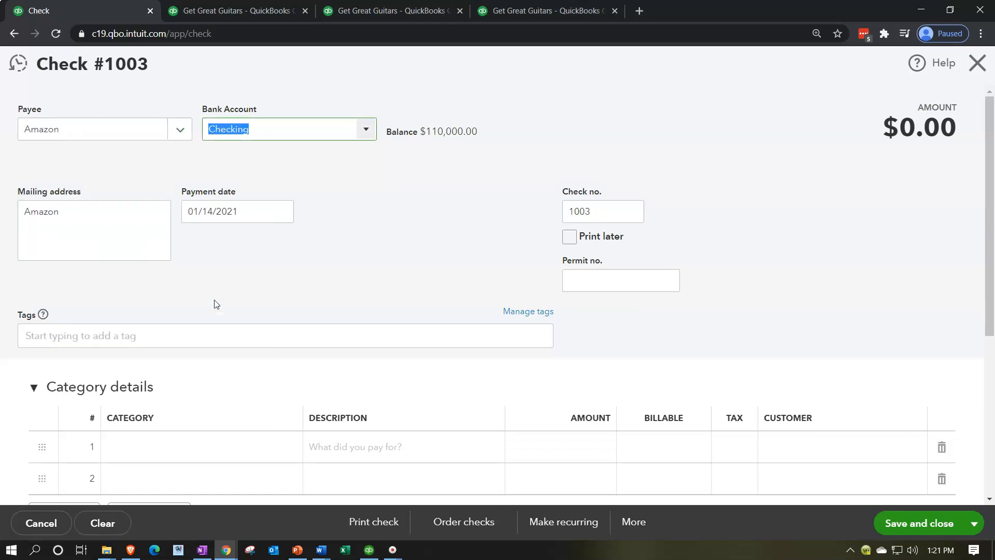
Keep the check's default header details and assign its first category line to Furniture & Equipment.
click(218, 249)
key(Tab)
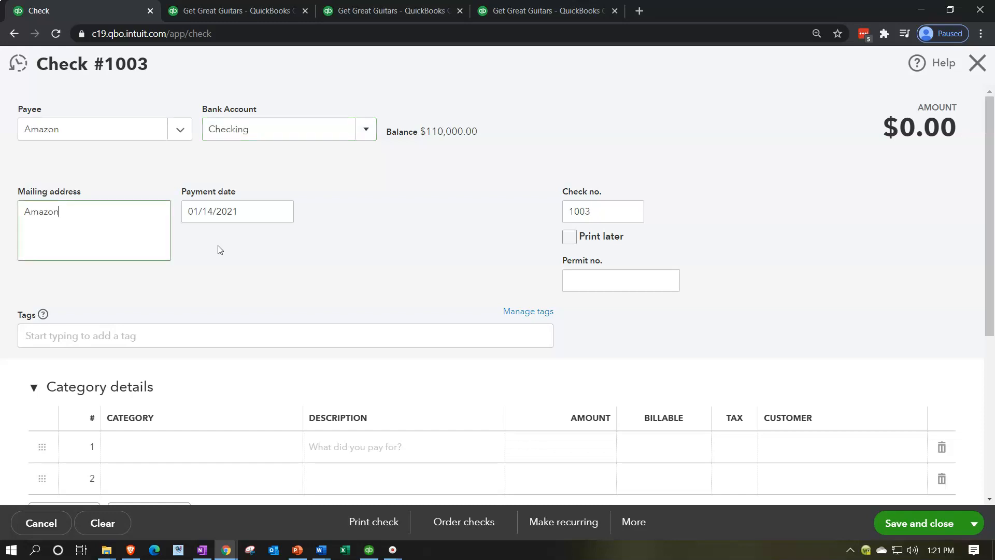
key(Tab)
key(Tab)
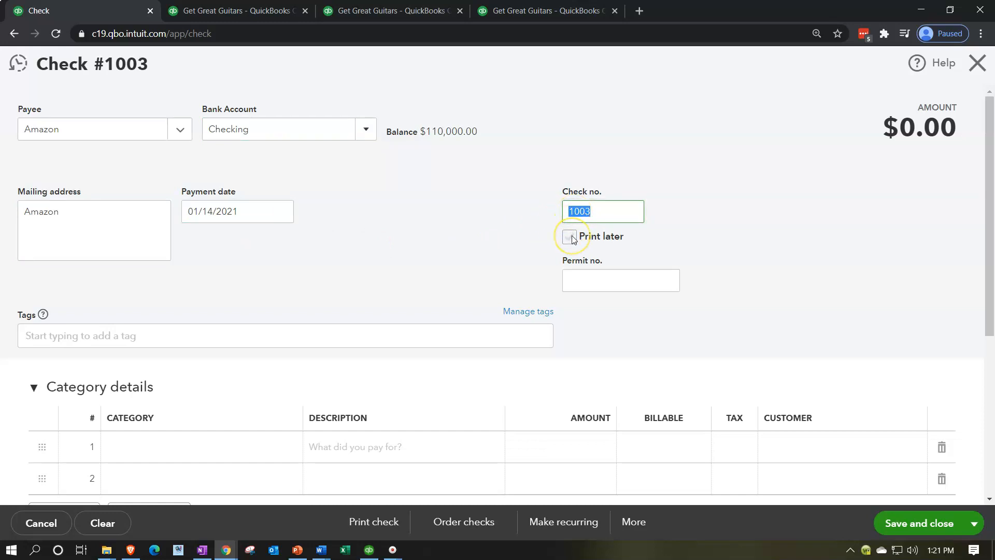
key(Tab)
key(Tab)
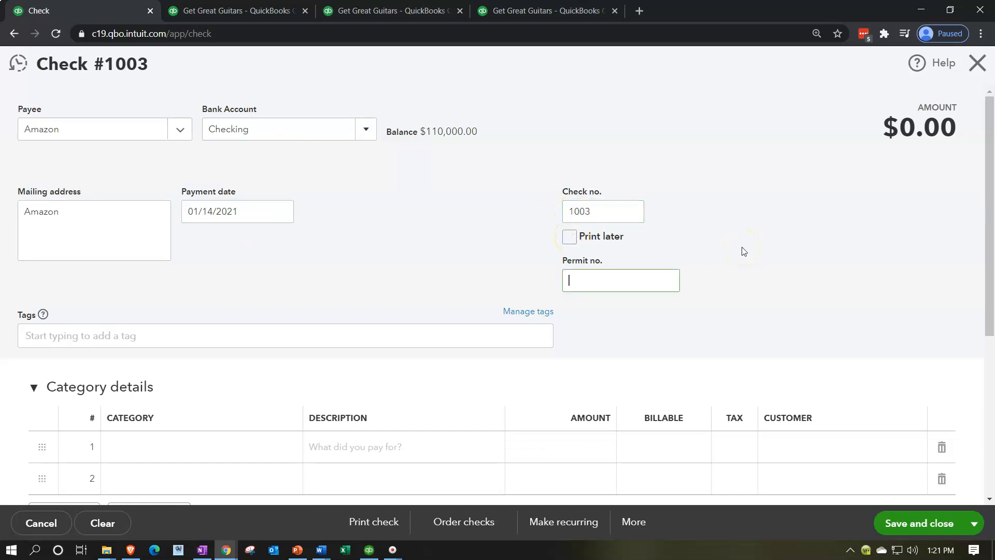
key(Tab)
key(Tab)
key(Tab)
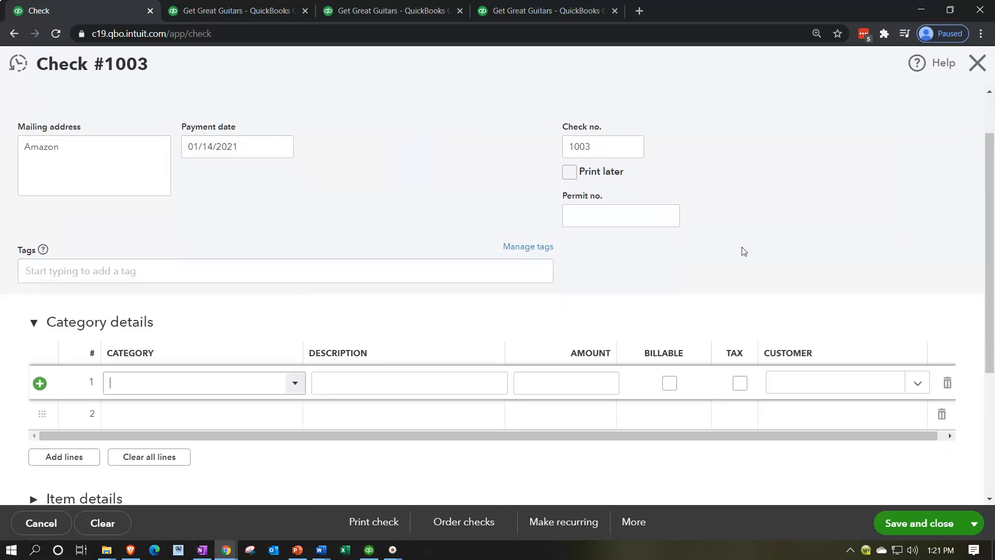
scroll(741, 249, down, 1)
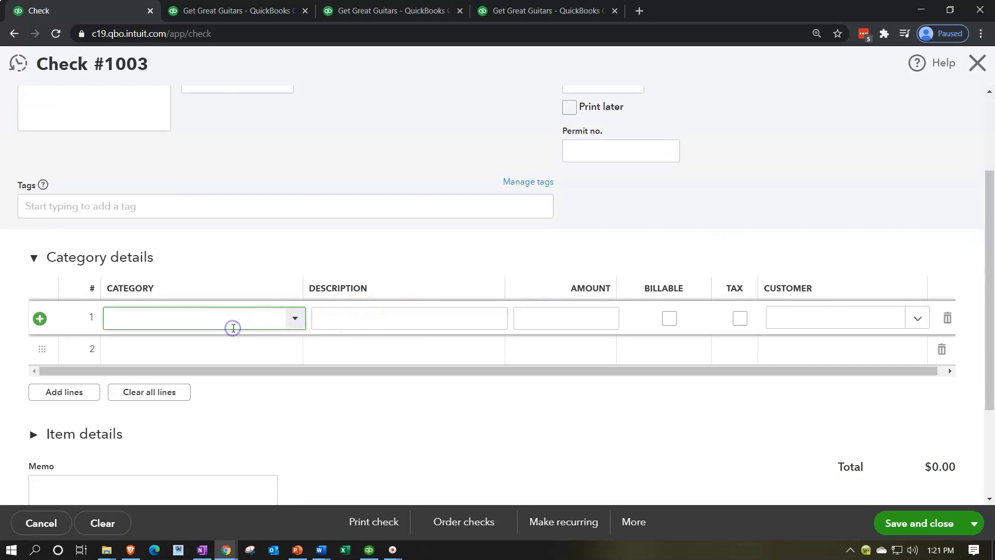
text(fur)
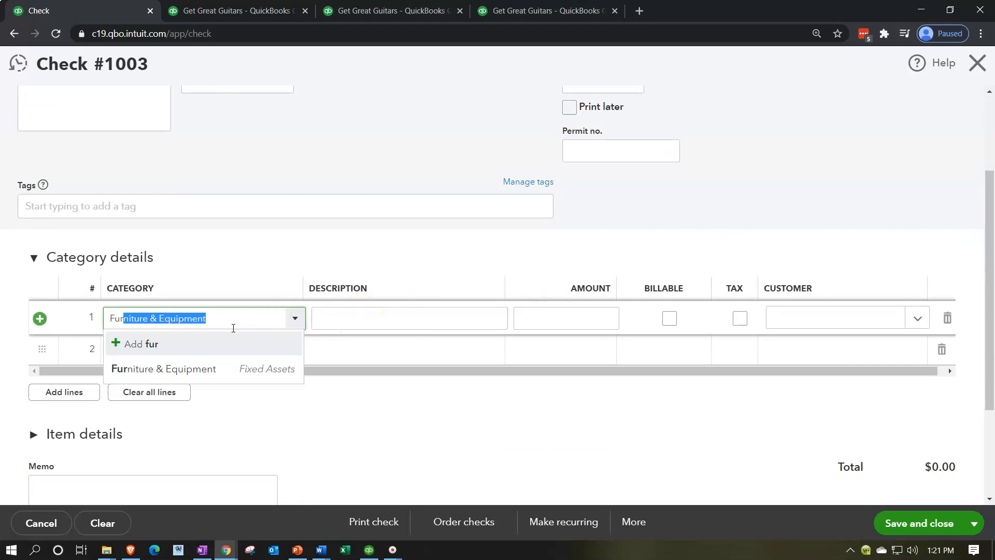
key(Tab)
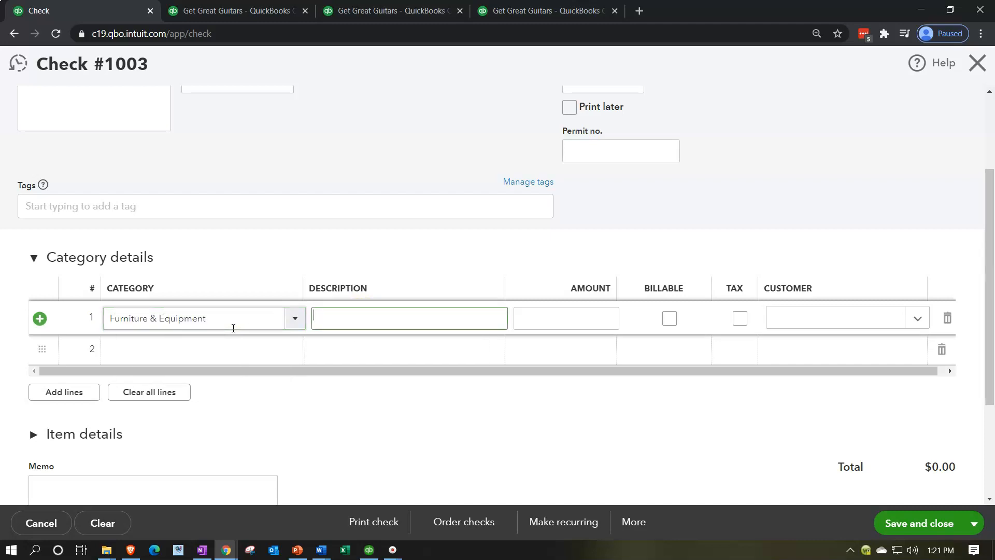
Describe the Furniture & Equipment line as "What it actually was" and set its amount to 7,000.
text(What it actually was)
key(Tab)
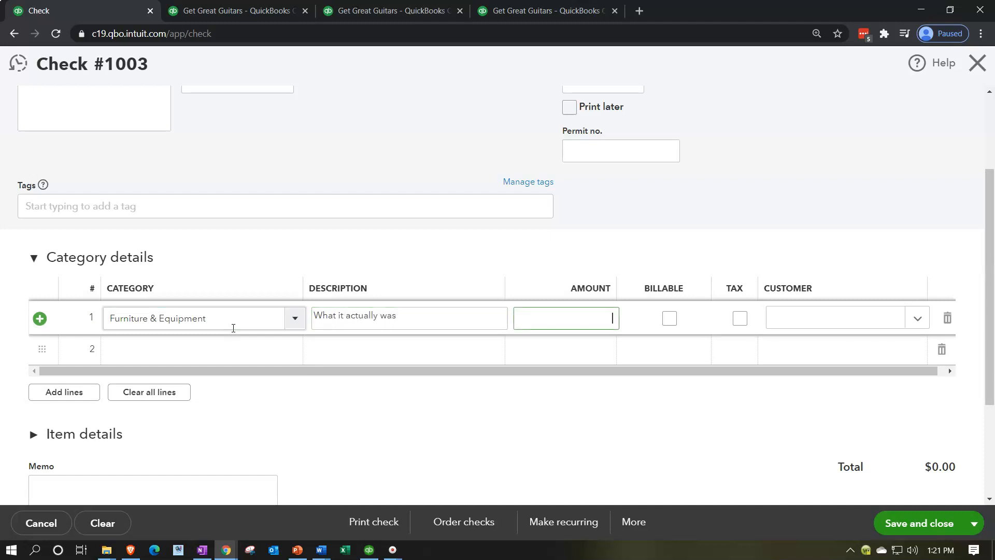
text(7000)
key(Tab)
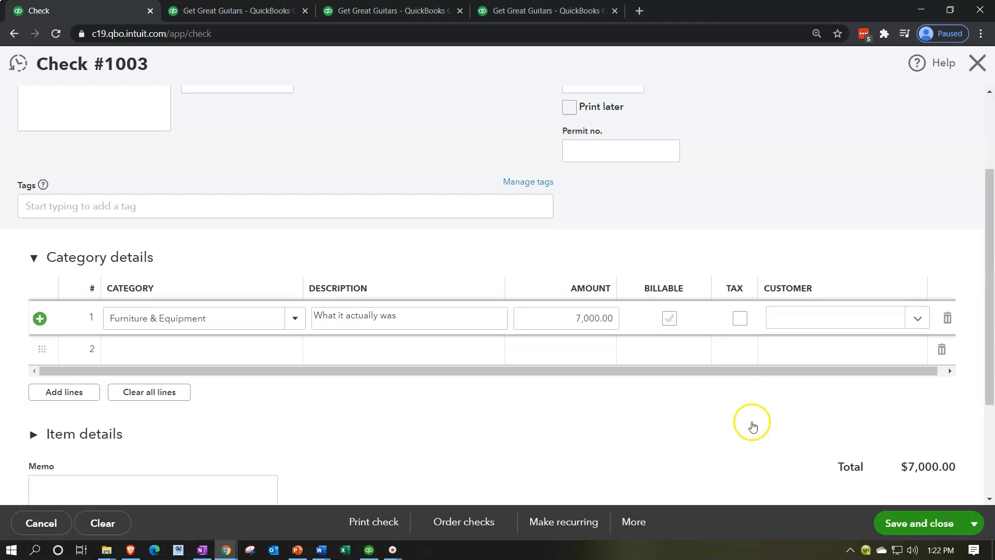
Review the completed Amazon check's header and category line, then save and close it.
scroll(747, 444, up, 3)
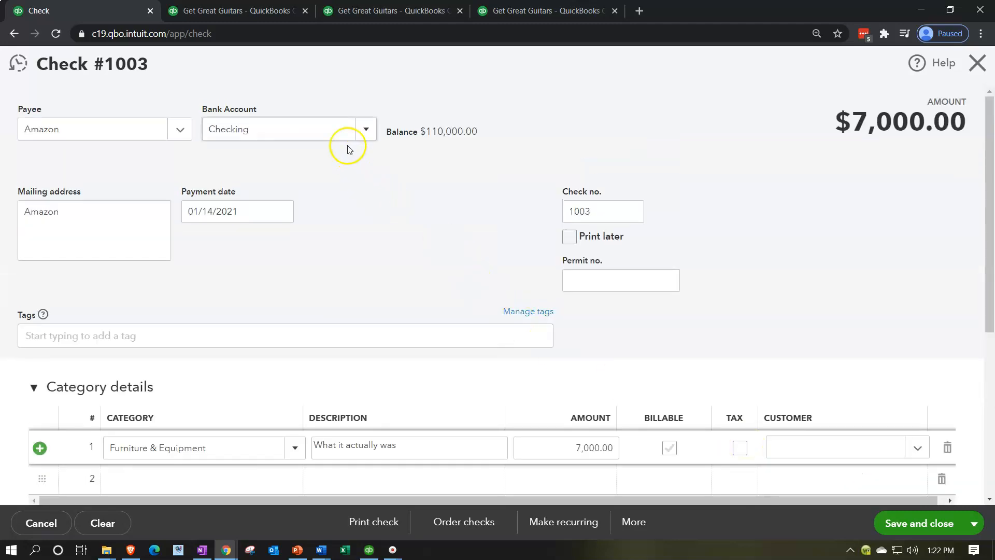
scroll(401, 302, down, 1)
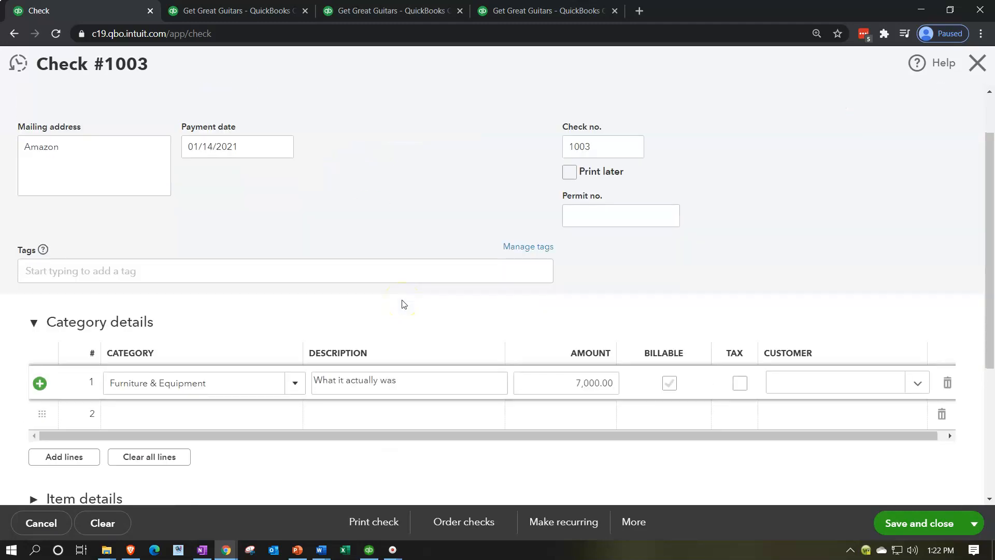
scroll(403, 304, down, 1)
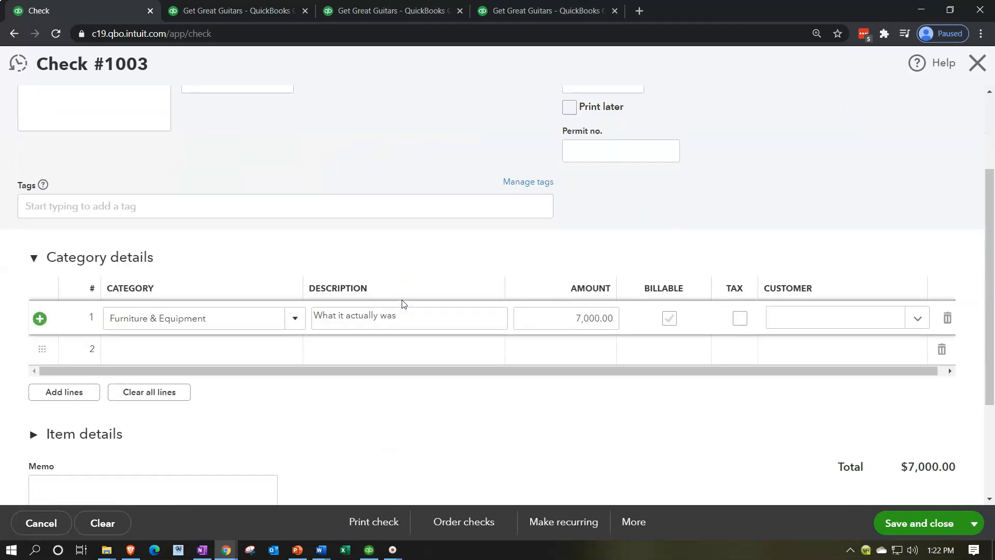
click(892, 524)
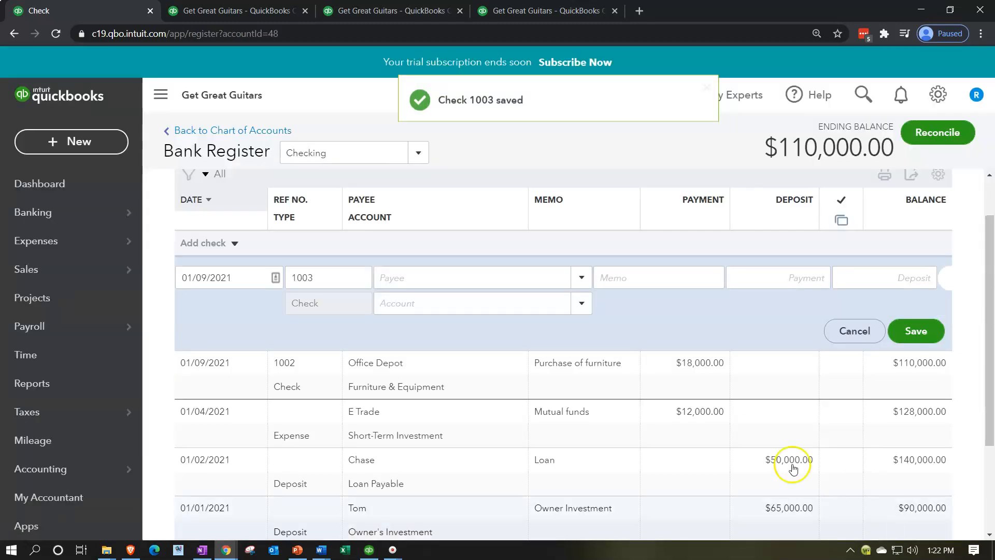
Switch to the Balance Sheet, rerun it with the Amazon check included, and review the Checking and Furniture & Equipment lines.
click(245, 7)
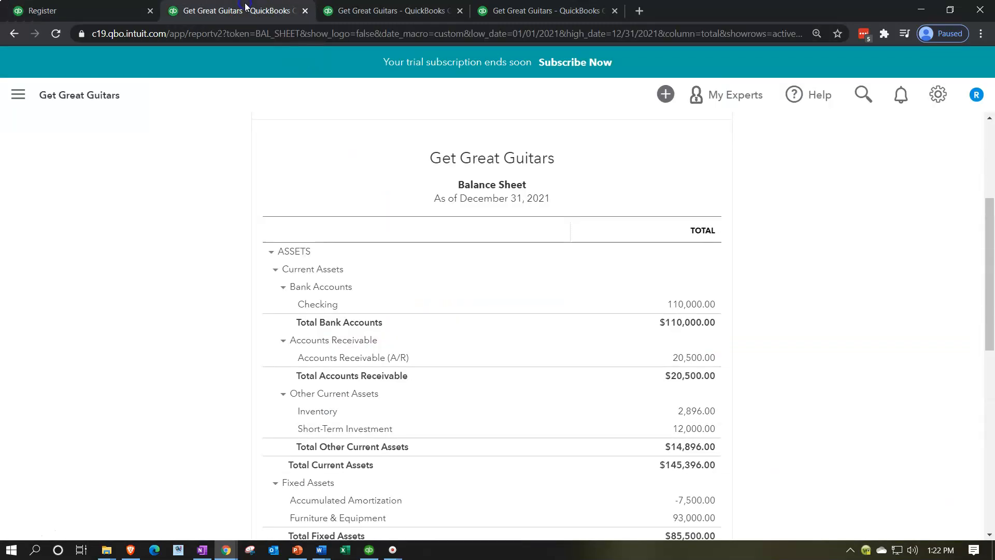
scroll(226, 178, up, 4)
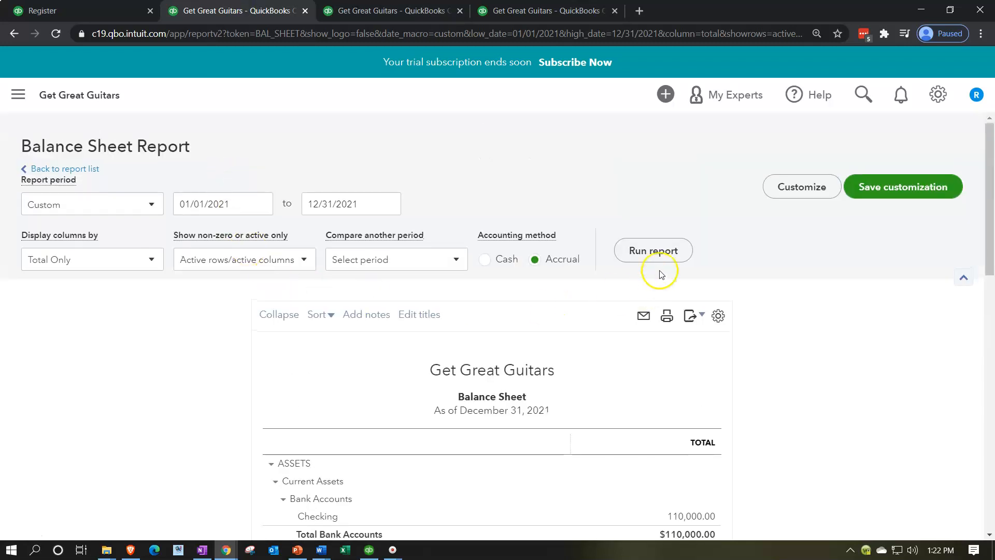
click(662, 252)
scroll(197, 394, down, 3)
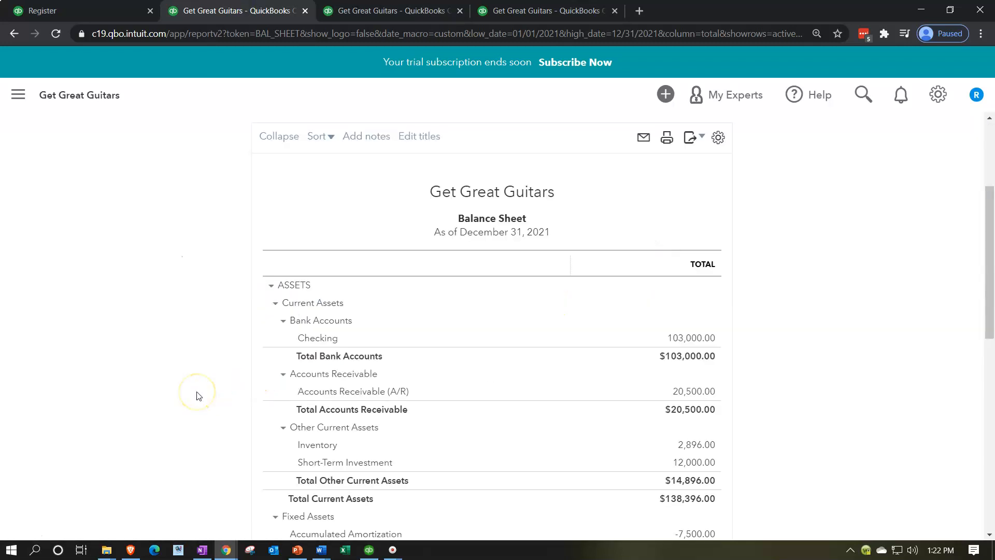
scroll(197, 396, down, 3)
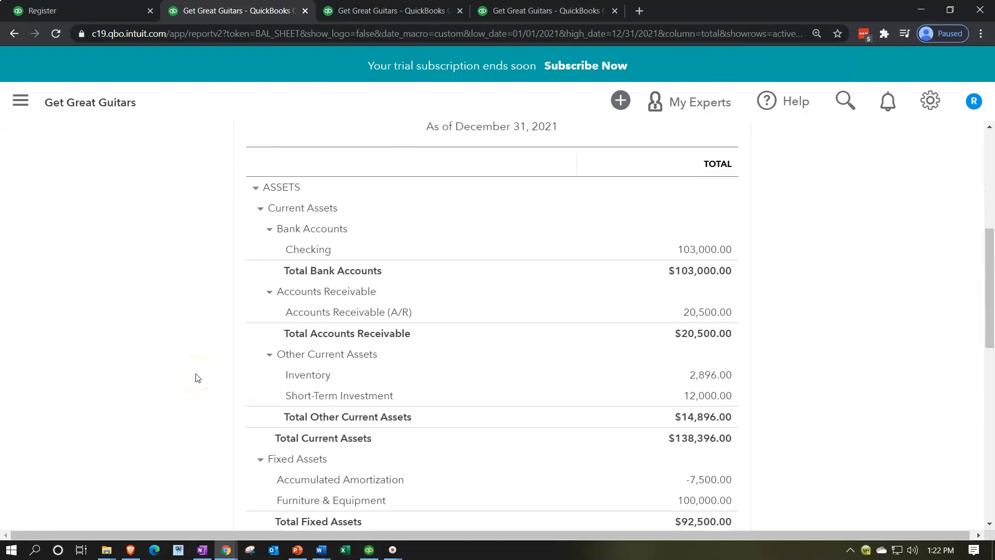
Open the transaction detail behind the Checking balance, examine the Amazon check, and return to the Balance Sheet.
click(703, 252)
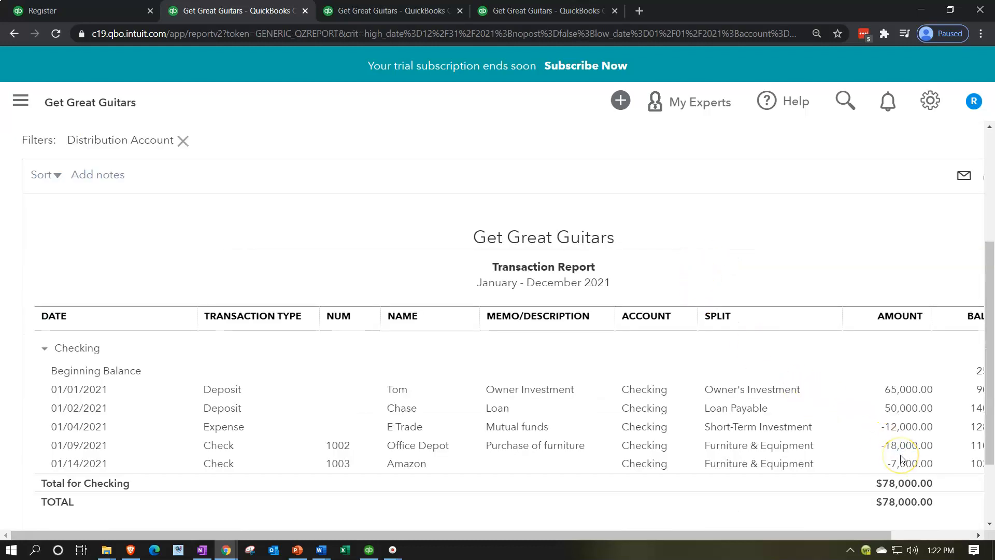
scroll(331, 435, up, 4)
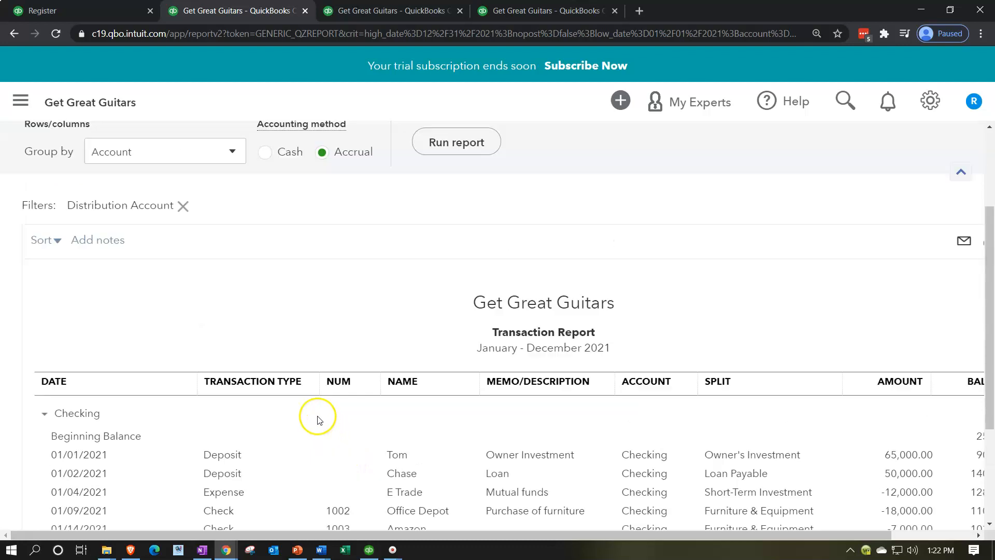
click(117, 178)
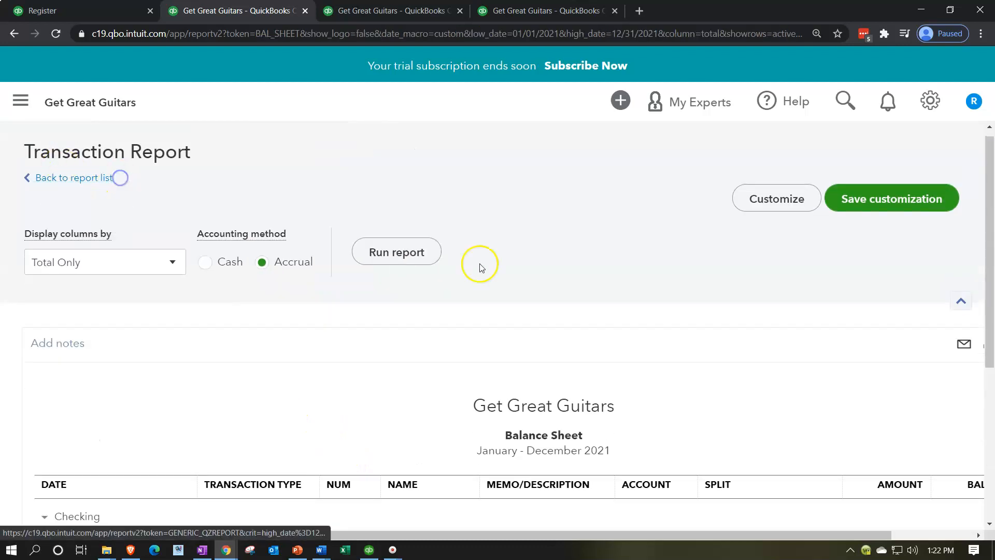
Open the transaction detail behind Furniture & Equipment, compare the Office Depot and Amazon checks, and return to the Balance Sheet.
scroll(480, 266, down, 3)
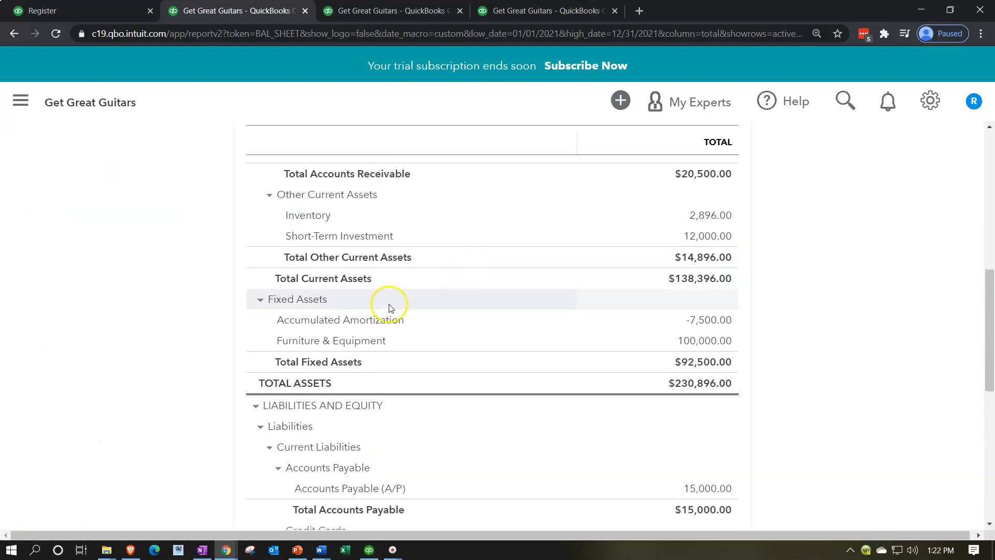
click(710, 342)
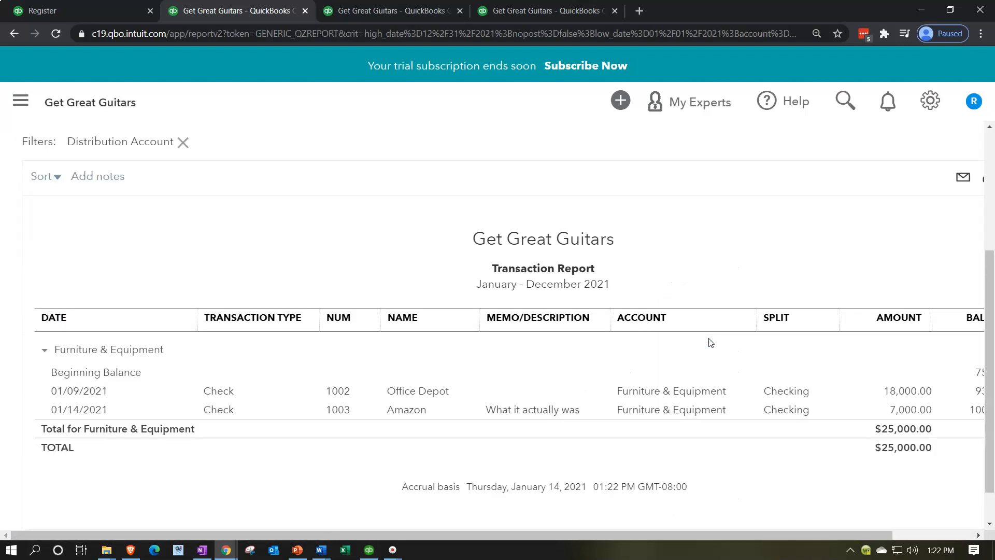
drag(741, 535, 658, 527)
scroll(44, 194, up, 4)
click(122, 187)
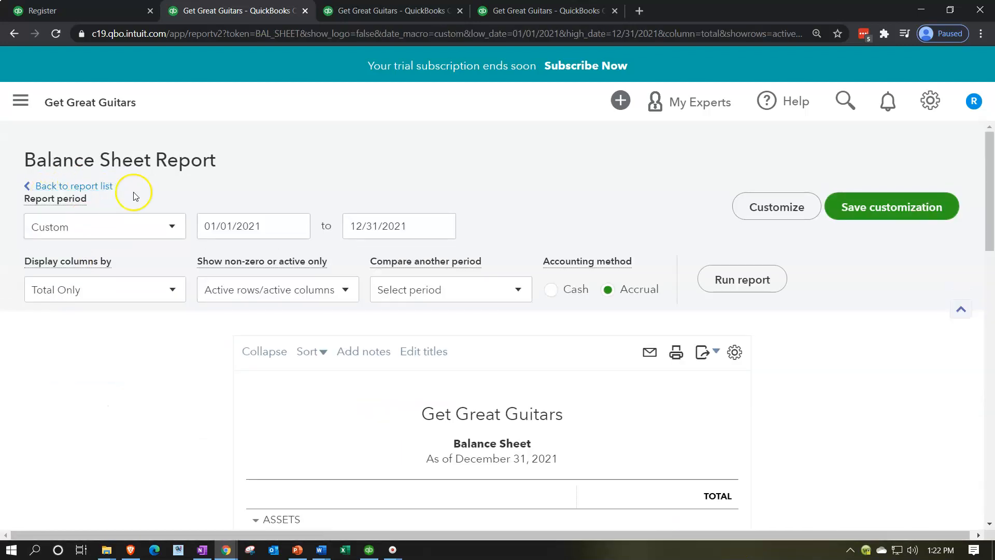
Switch to the Profit and Loss report, rerun it for 2021, and check whether the furniture purchases affect it.
scroll(291, 89, down, 5)
click(383, 11)
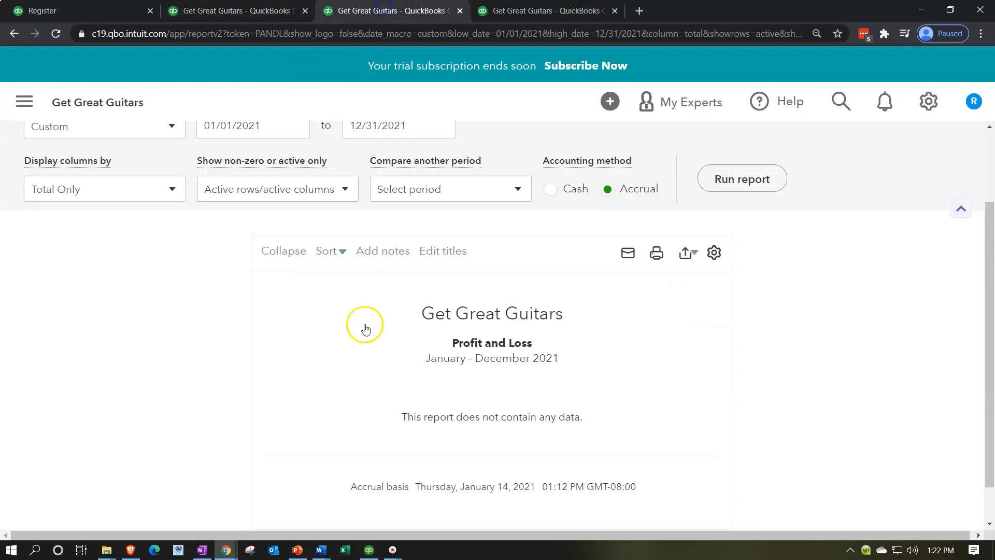
scroll(284, 381, up, 3)
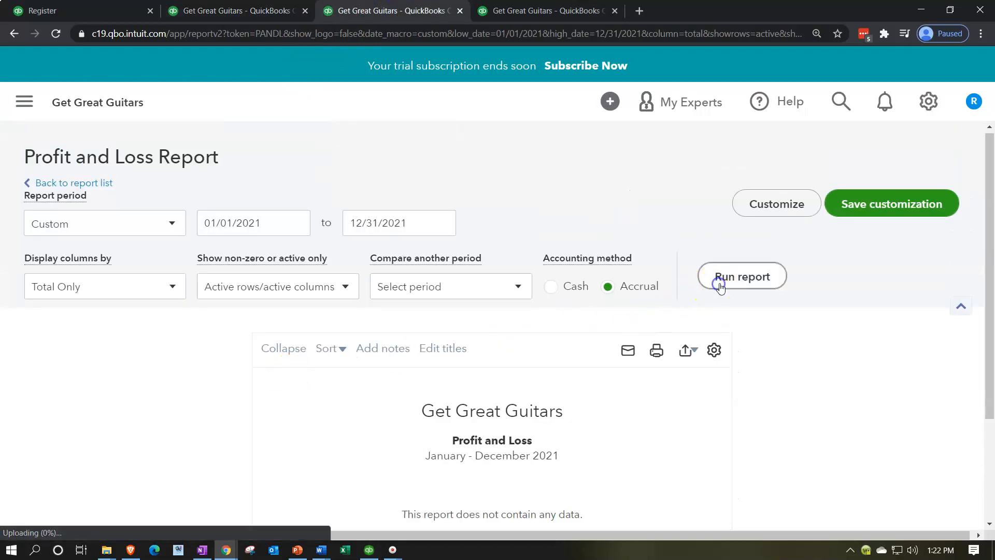
scroll(715, 282, down, 2)
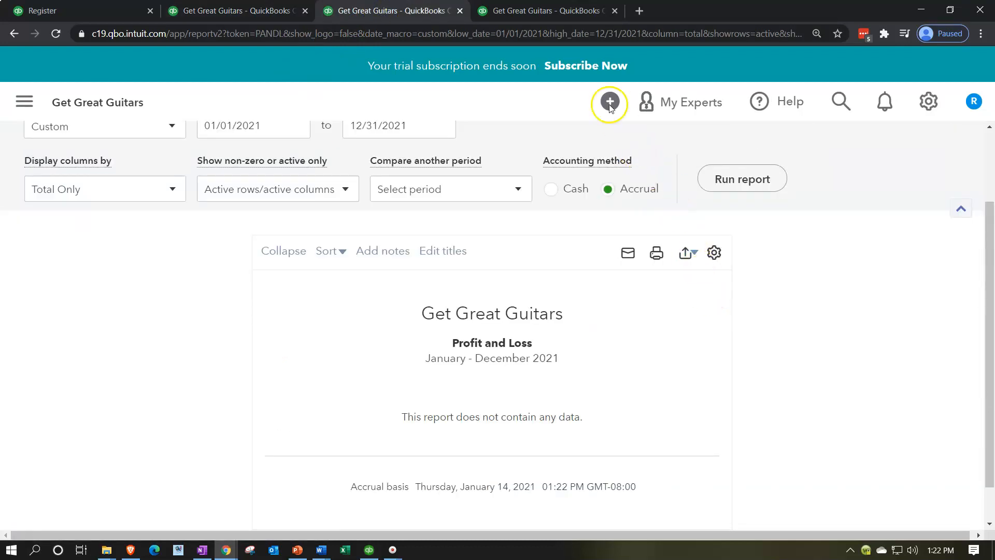
Switch to the Trial Balance, rerun it with the furniture checks included, and review the Checking and Furniture & Equipment lines.
click(534, 10)
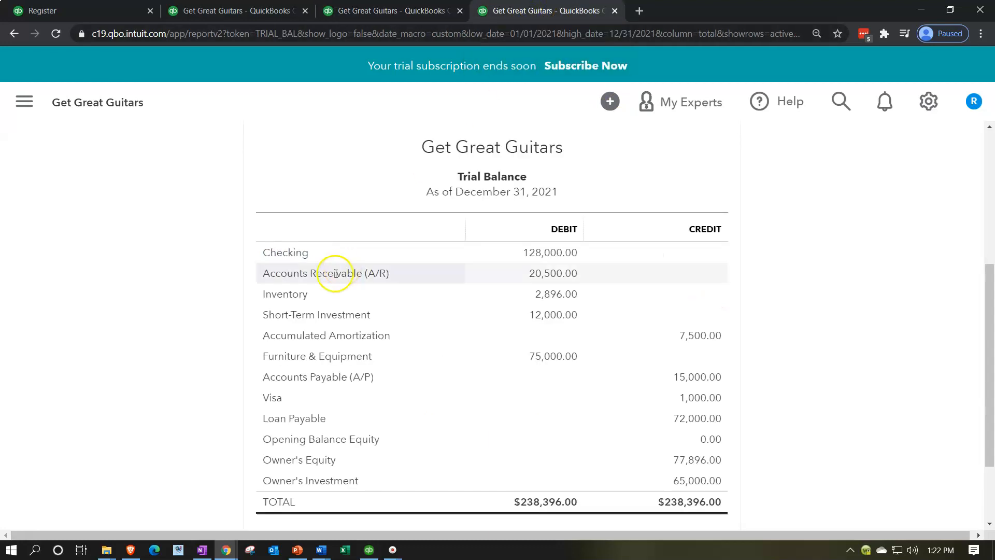
scroll(237, 306, up, 3)
click(552, 145)
scroll(219, 317, down, 1)
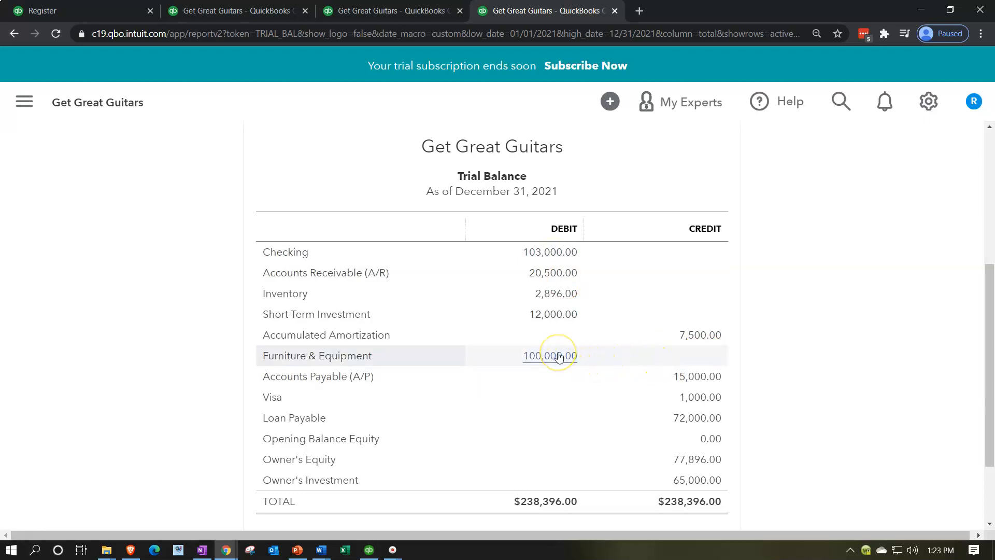
Leave the Checking register for the vendor list, review the vendors and their open balances, and open Amazon's vendor details.
click(121, 15)
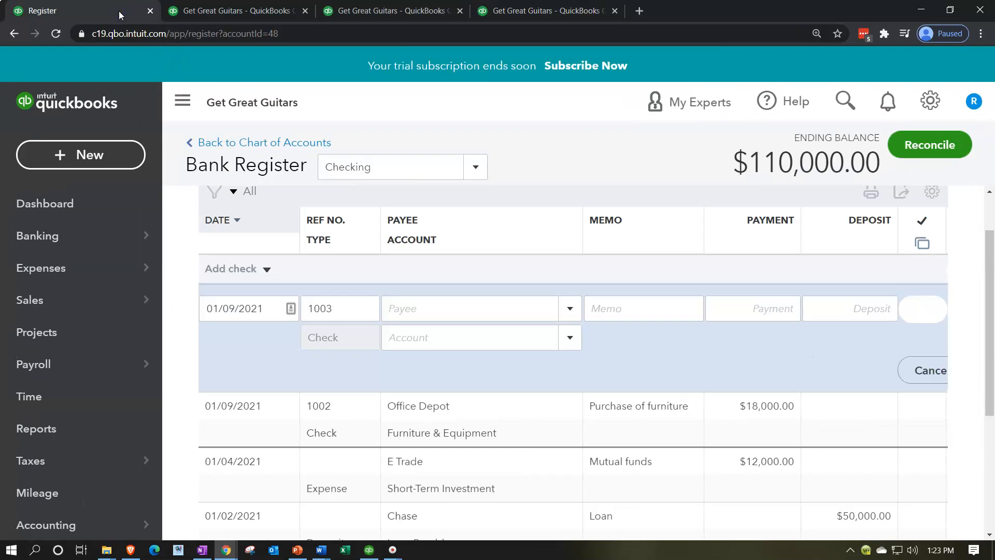
click(78, 264)
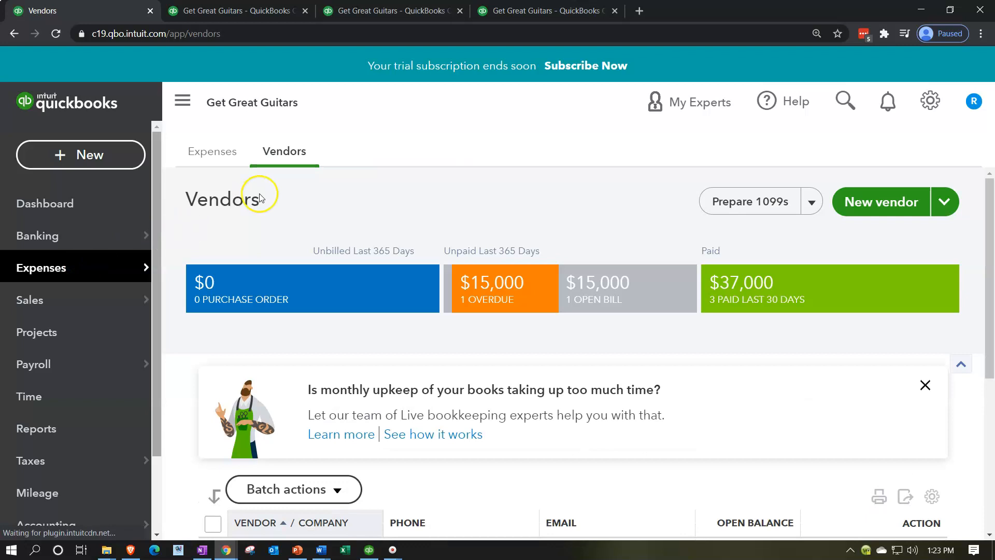
click(292, 153)
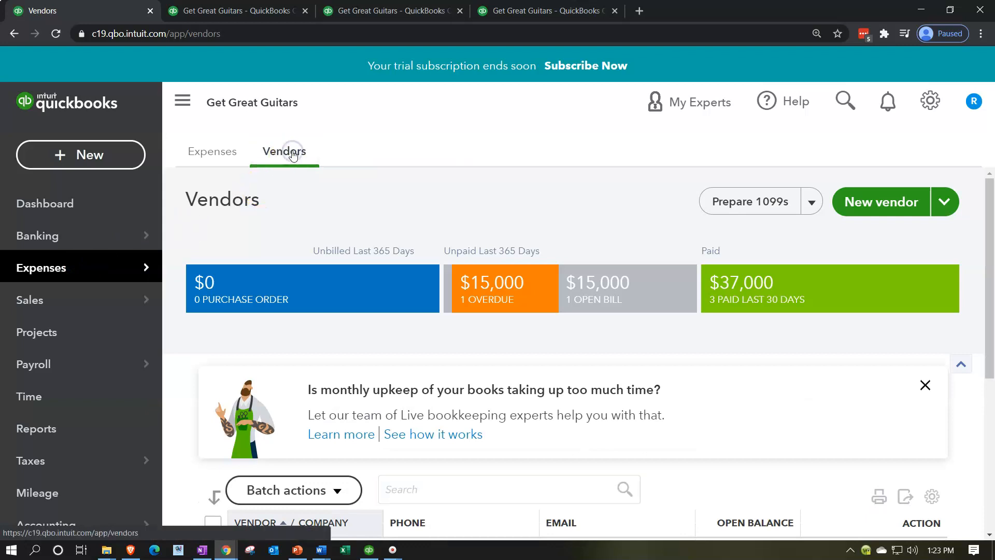
scroll(288, 204, down, 5)
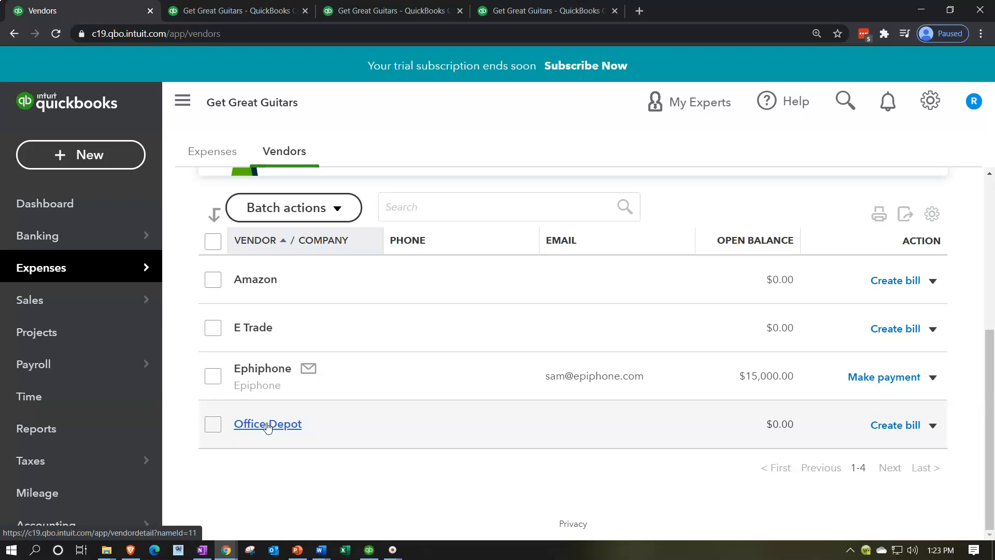
click(250, 282)
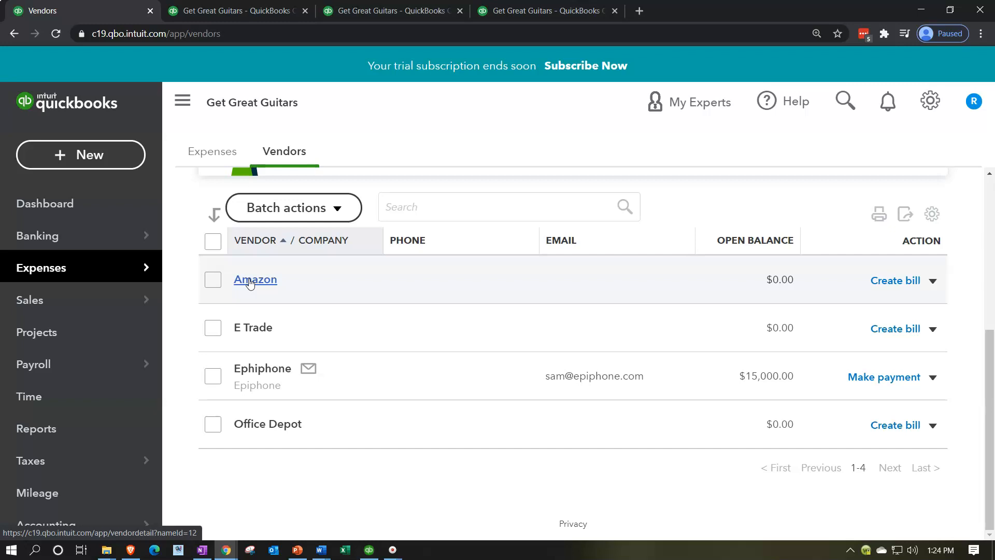
click(250, 285)
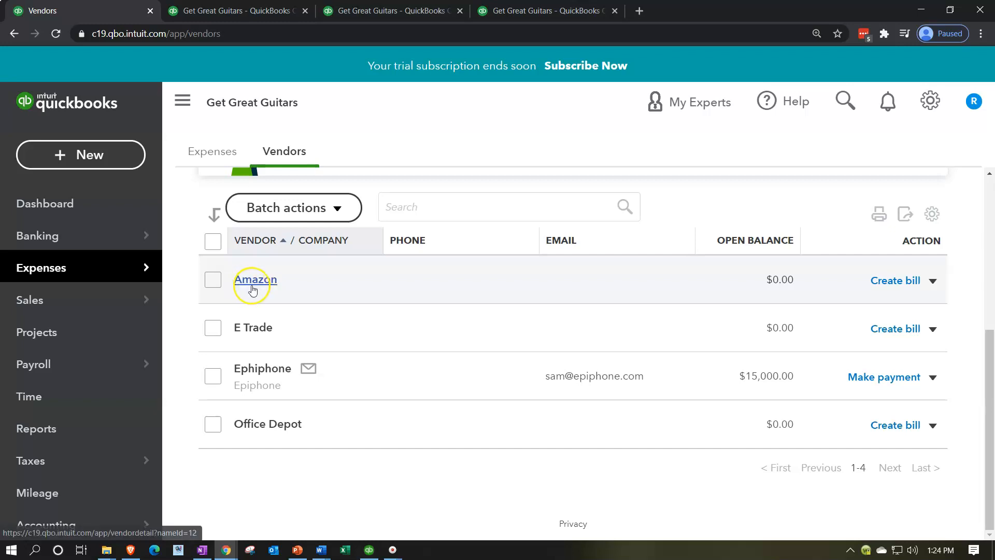